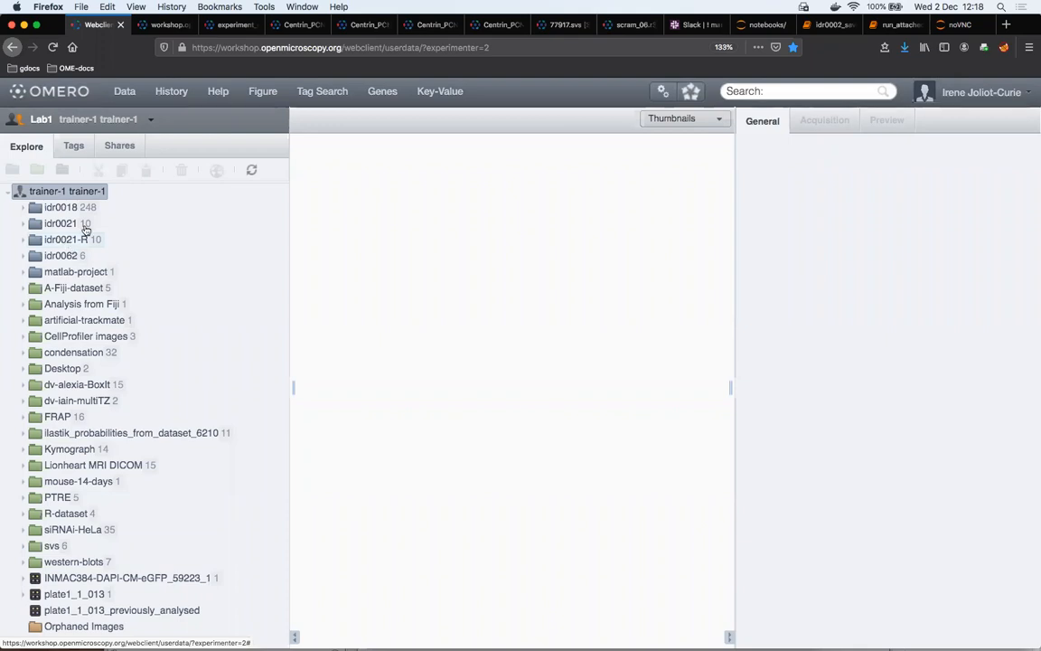
- Expand the idr0021 project and browse the image thumbnails of A-Fiji-dataset and the project's CDK5RAP2-C dataset
{"action": "double_click", "coordinate": [60, 225]}
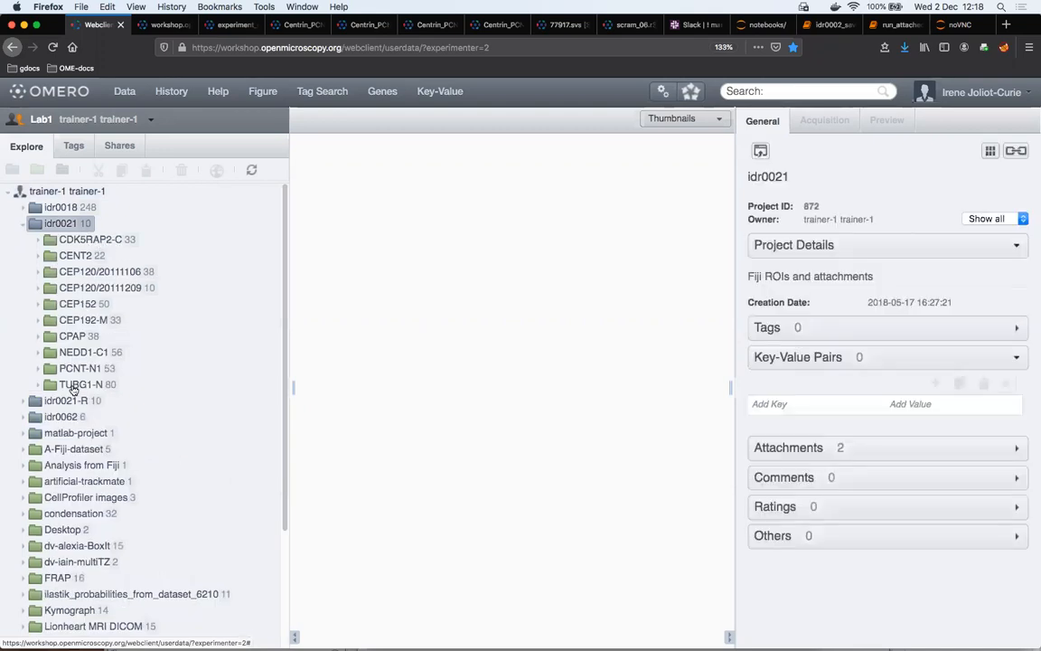
{"action": "left_click", "coordinate": [72, 449]}
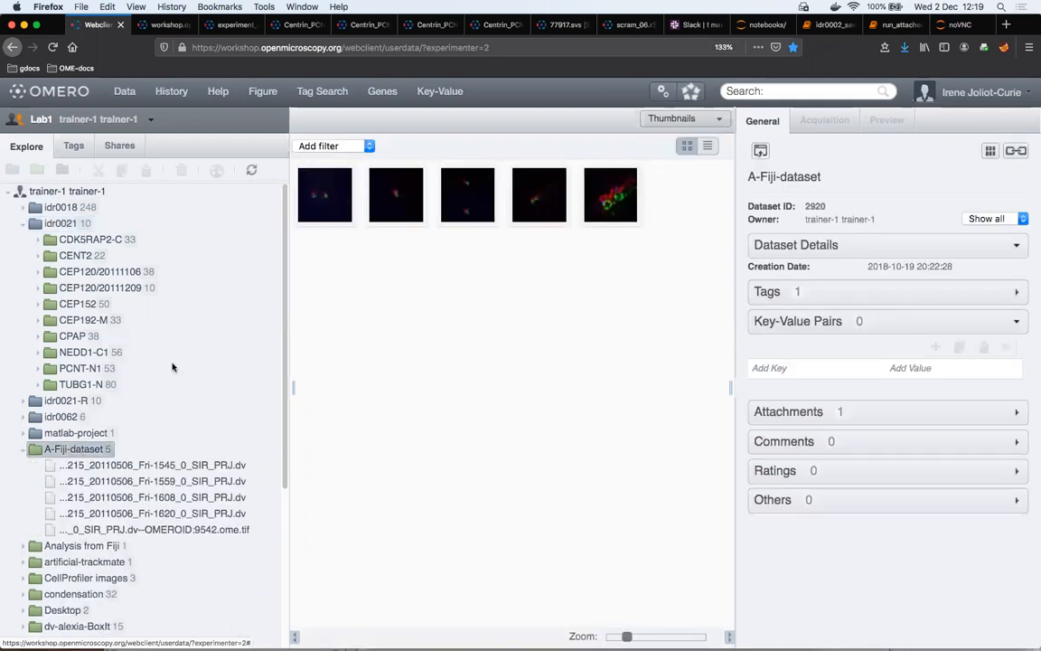
{"action": "left_click", "coordinate": [75, 240]}
{"action": "left_click", "coordinate": [38, 240]}
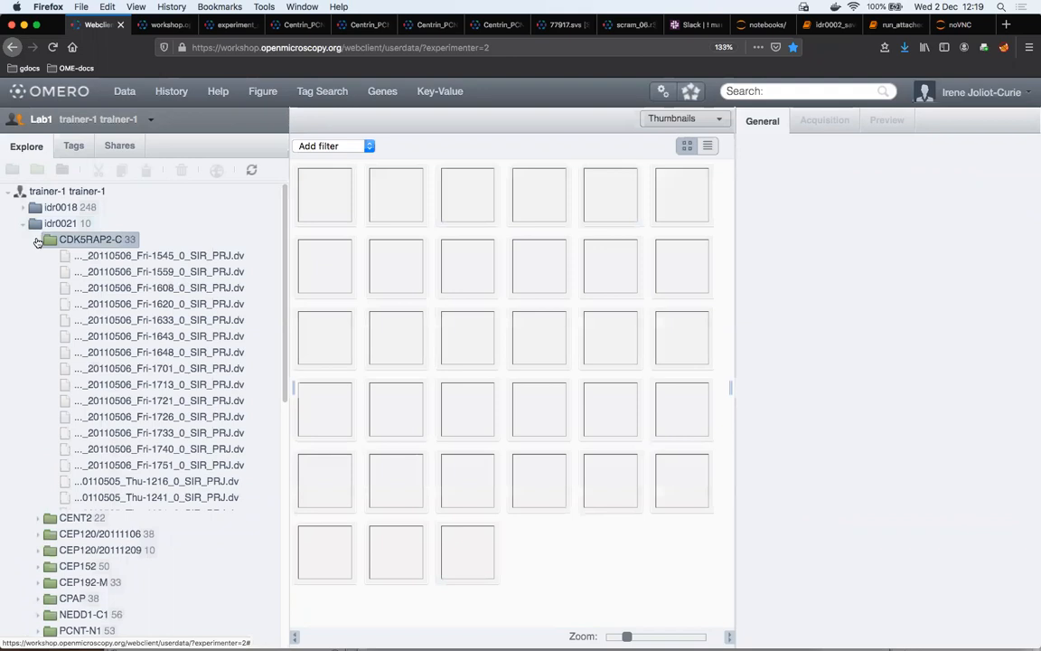
{"action": "left_click", "coordinate": [40, 240]}
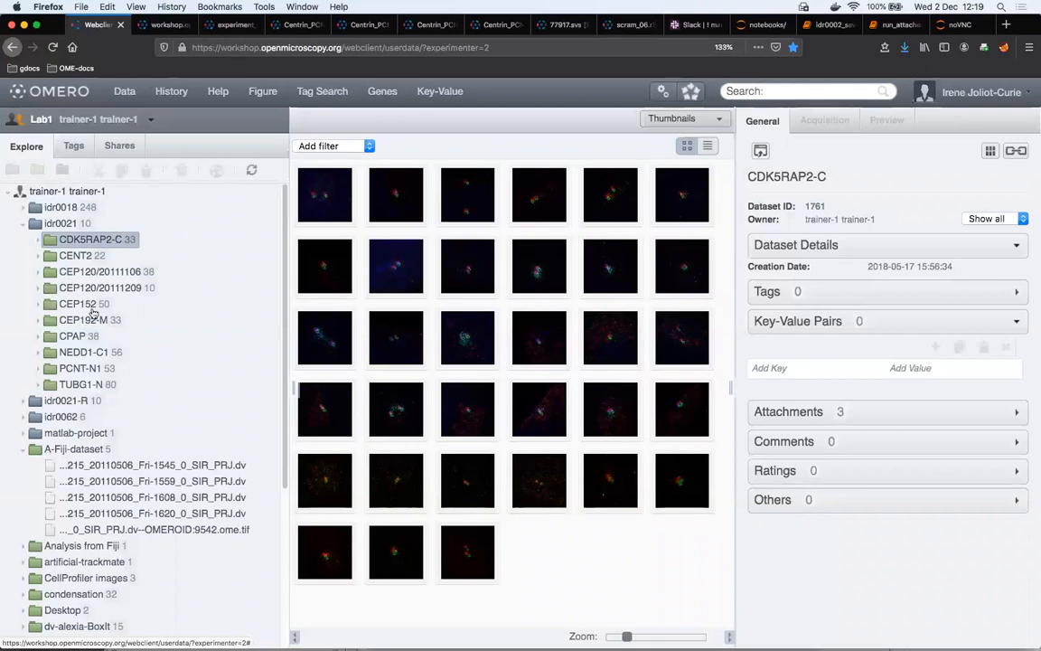
- View the Summary_from_Fiji OMERO.table attached to the idr0021 project
{"action": "left_click", "coordinate": [62, 223]}
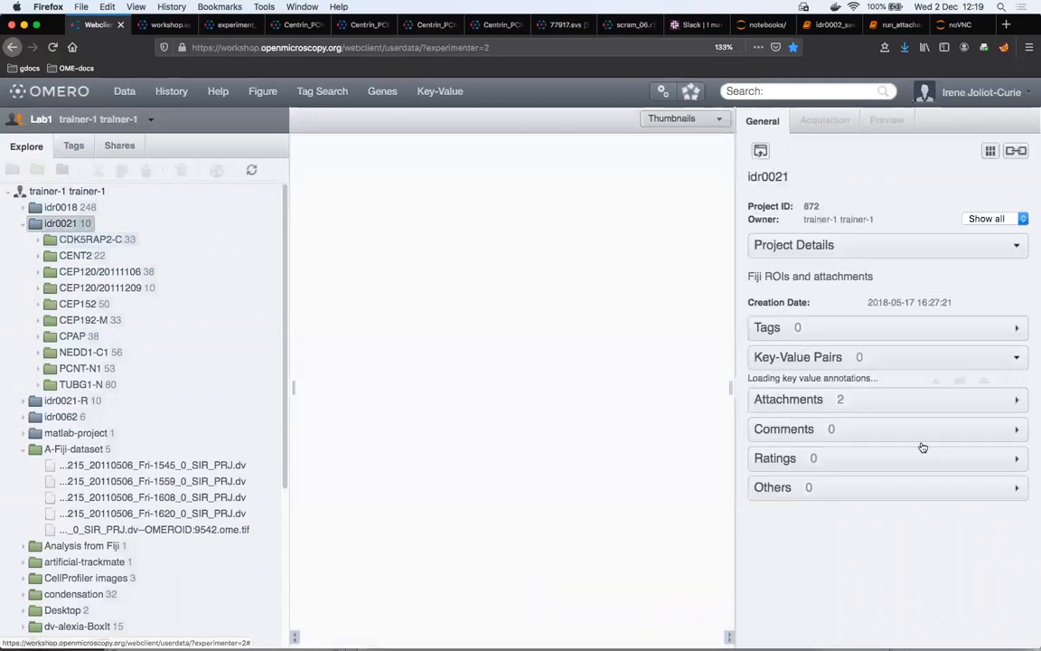
{"action": "left_click", "coordinate": [859, 452]}
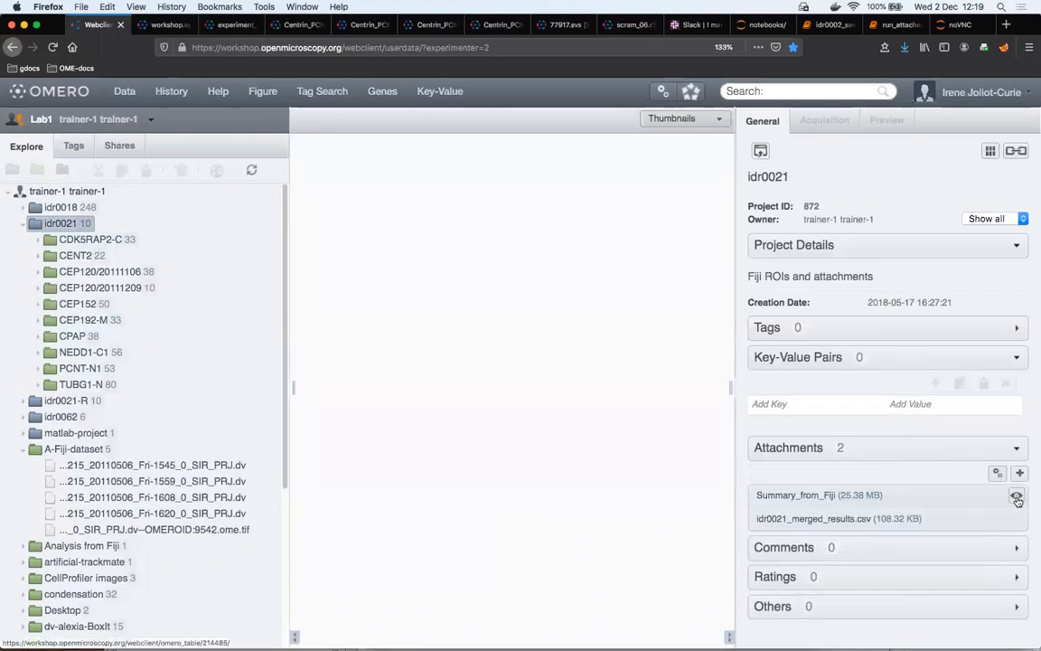
{"action": "mouse_move", "coordinate": [870, 522]}
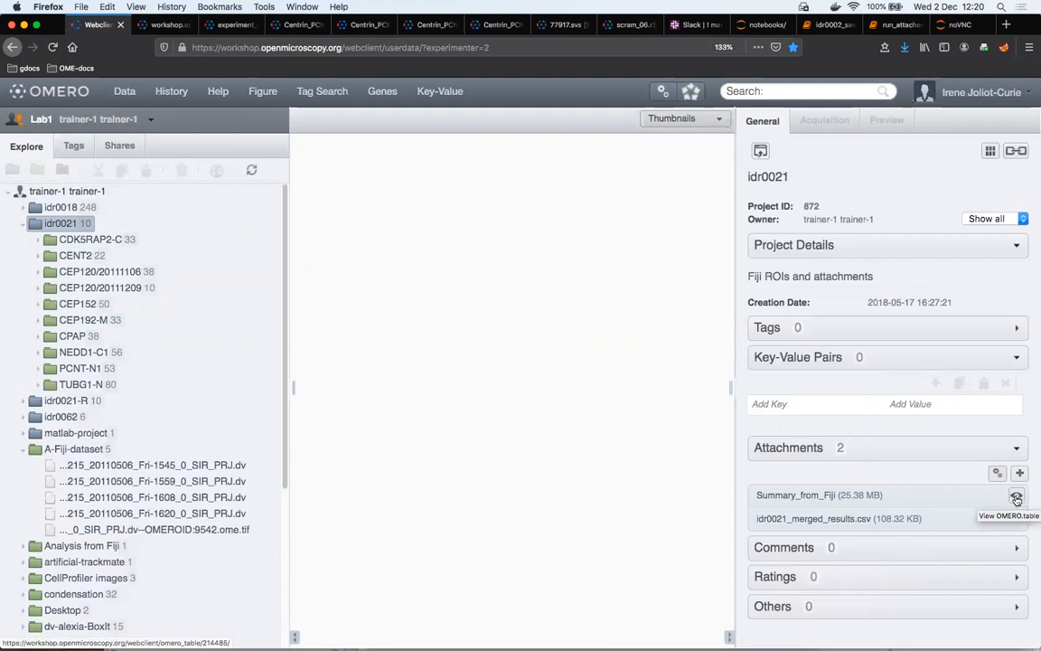
{"action": "left_click", "coordinate": [1016, 498]}
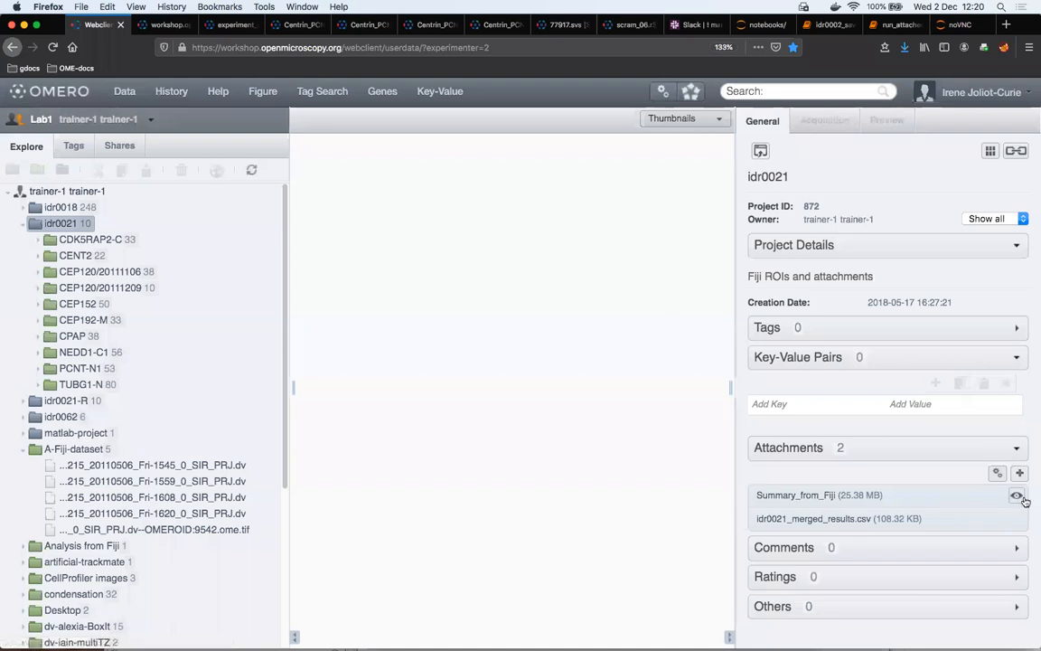
{"action": "left_click", "coordinate": [1016, 498]}
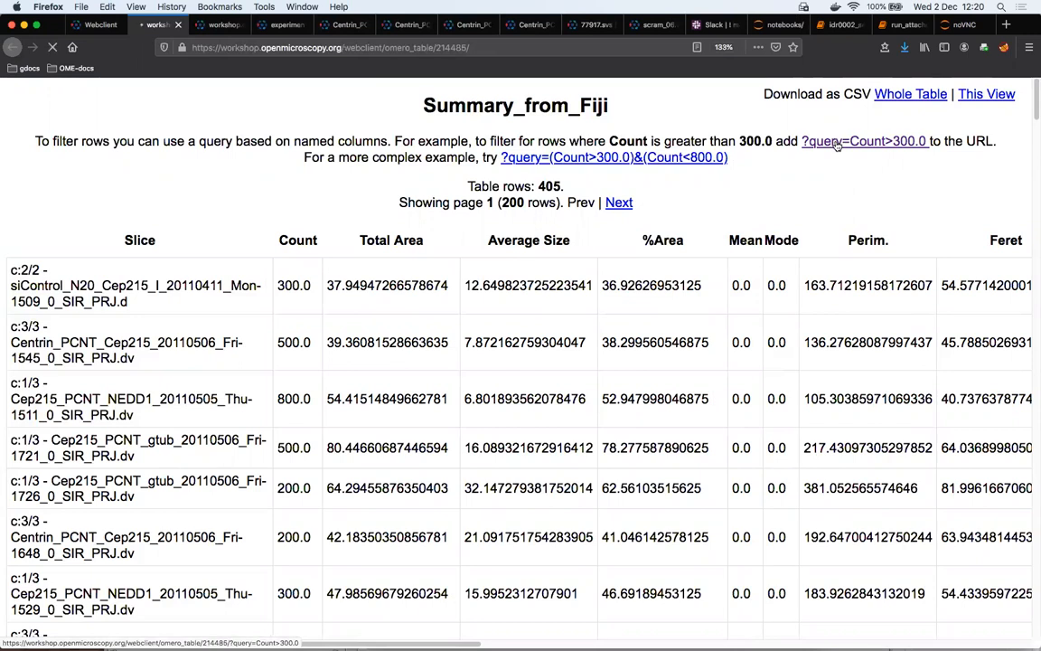
- Filter the Summary_from_Fiji table with the query Count>300.0 and look through the matching rows
{"action": "left_click", "coordinate": [837, 145]}
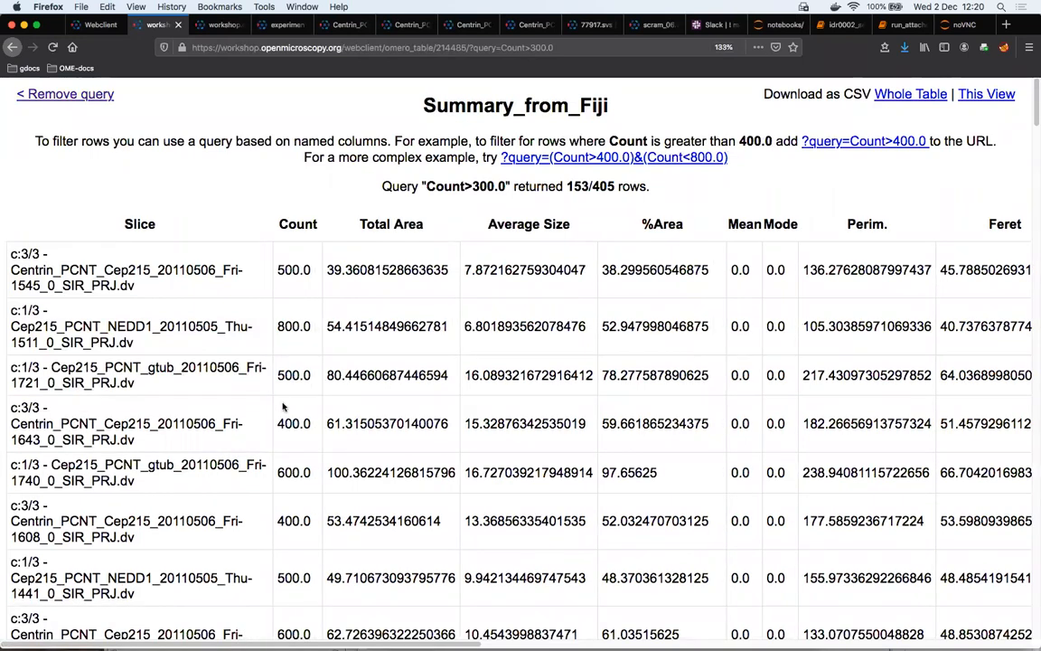
{"action": "scroll", "coordinate": [282, 403], "scroll_direction": "down", "scroll_amount": 1}
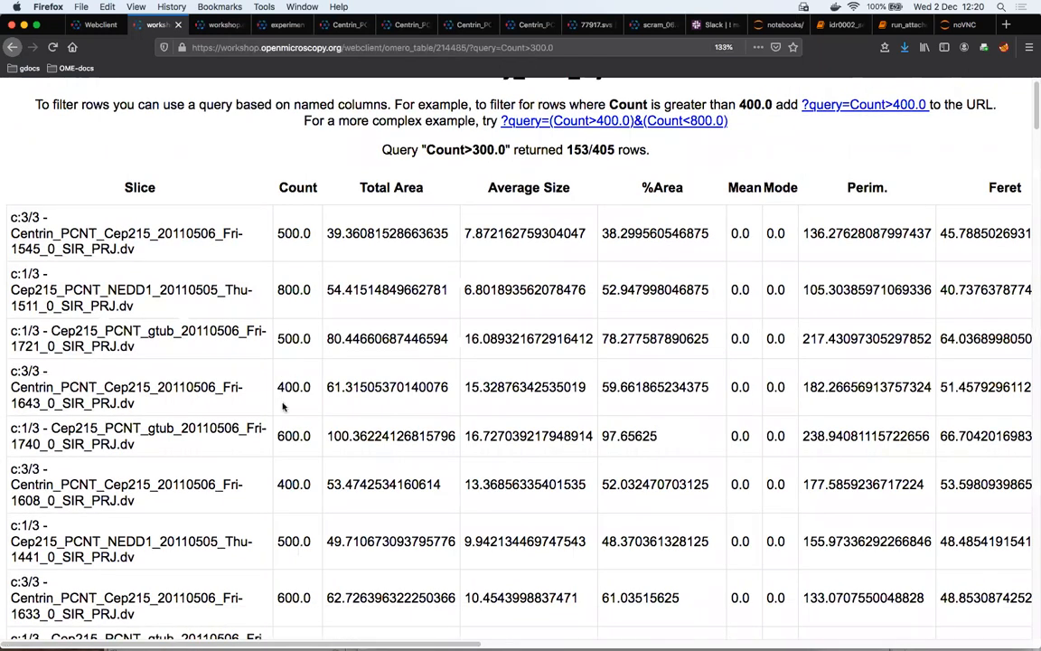
{"action": "scroll", "coordinate": [362, 81], "scroll_direction": "down", "scroll_amount": 20}
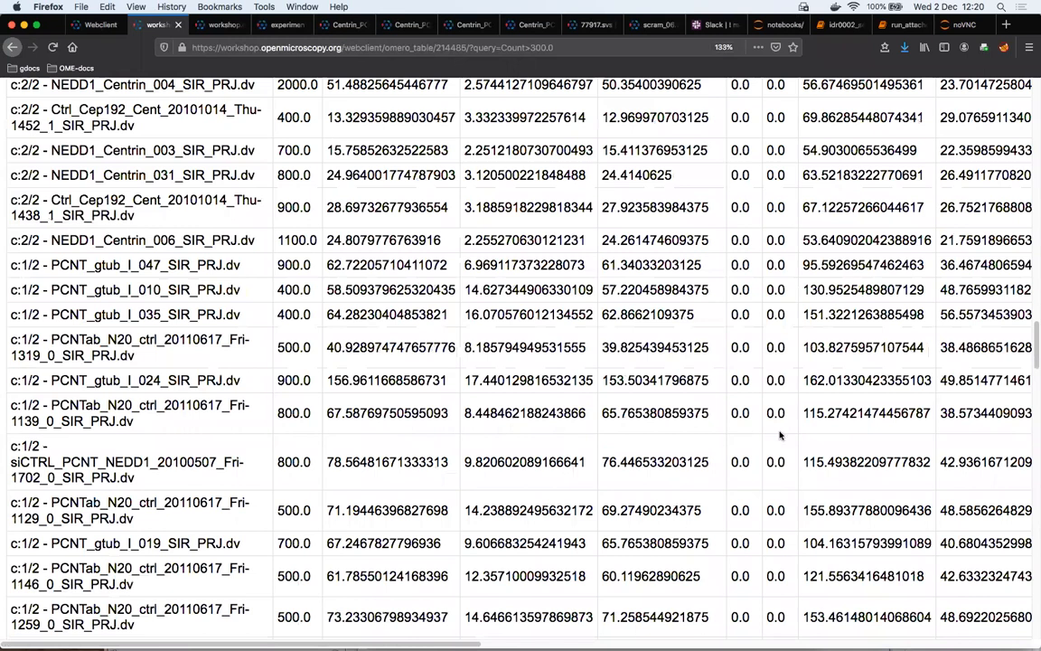
{"action": "scroll", "coordinate": [820, 430], "scroll_direction": "up", "scroll_amount": 20}
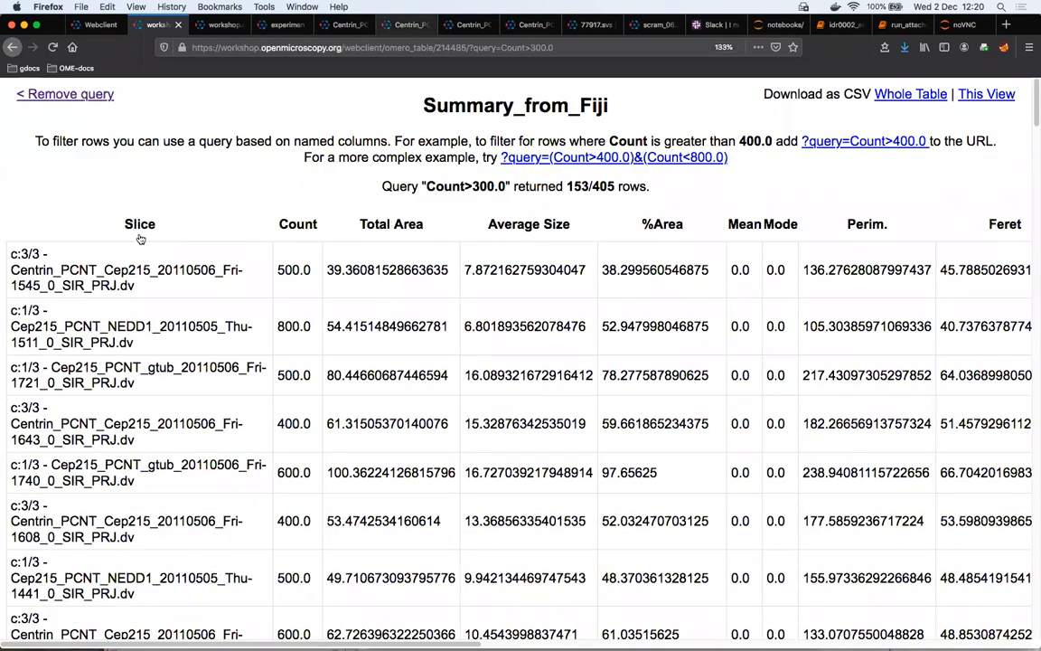
- Return to the project tree, select the Fri-1633 image in the CDK5RAP2-C dataset and examine its table values
{"action": "key", "text": "ctrl+shift+Tab"}
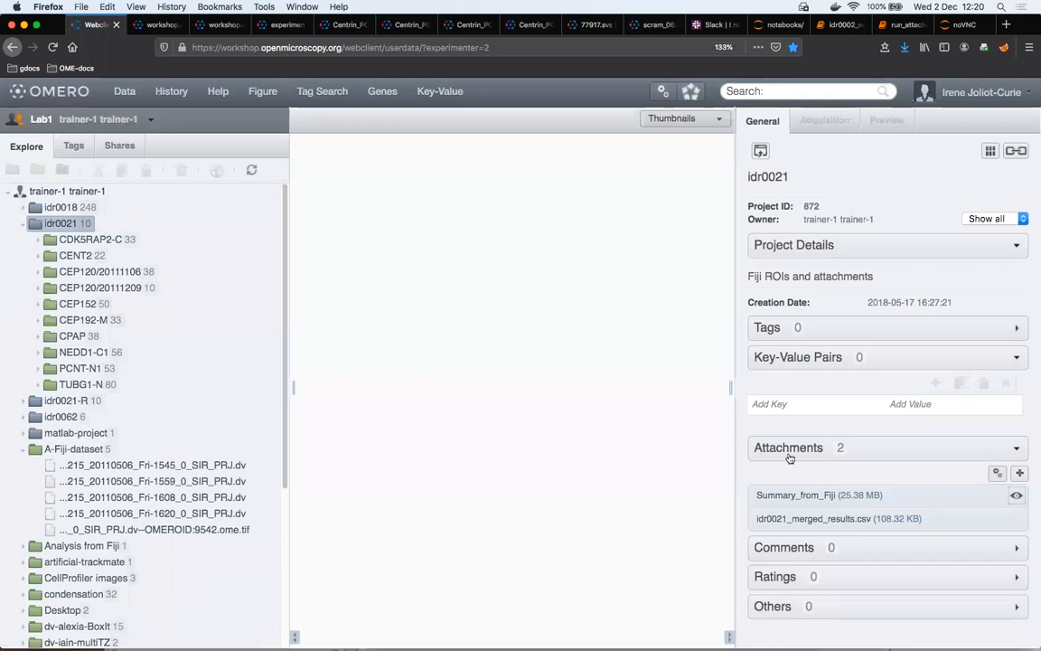
{"action": "mouse_move", "coordinate": [1033, 495]}
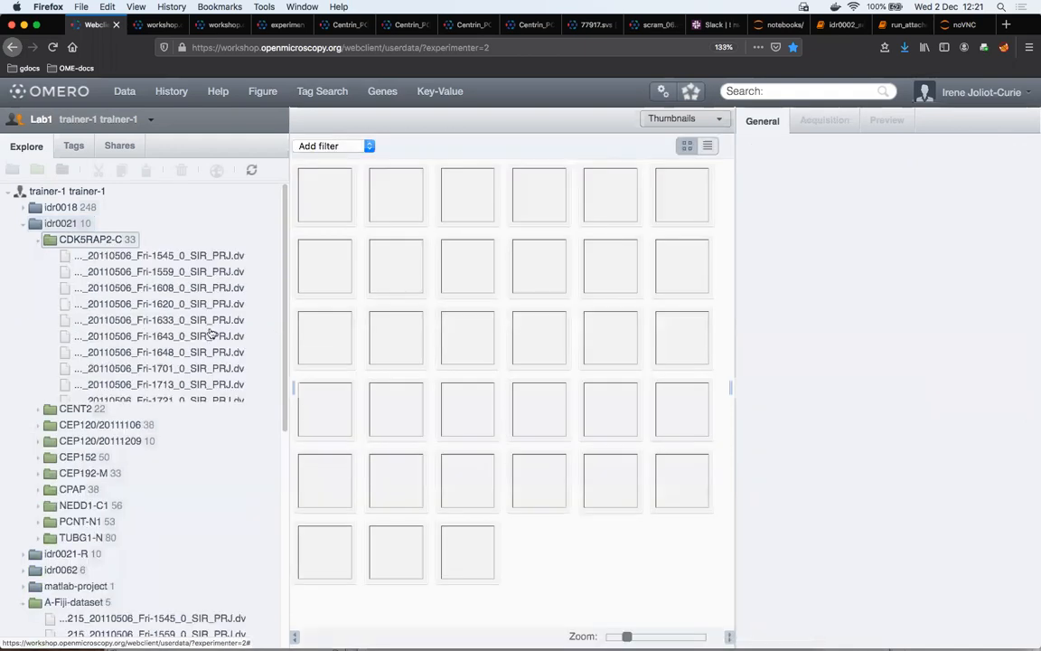
{"action": "left_click", "coordinate": [610, 207]}
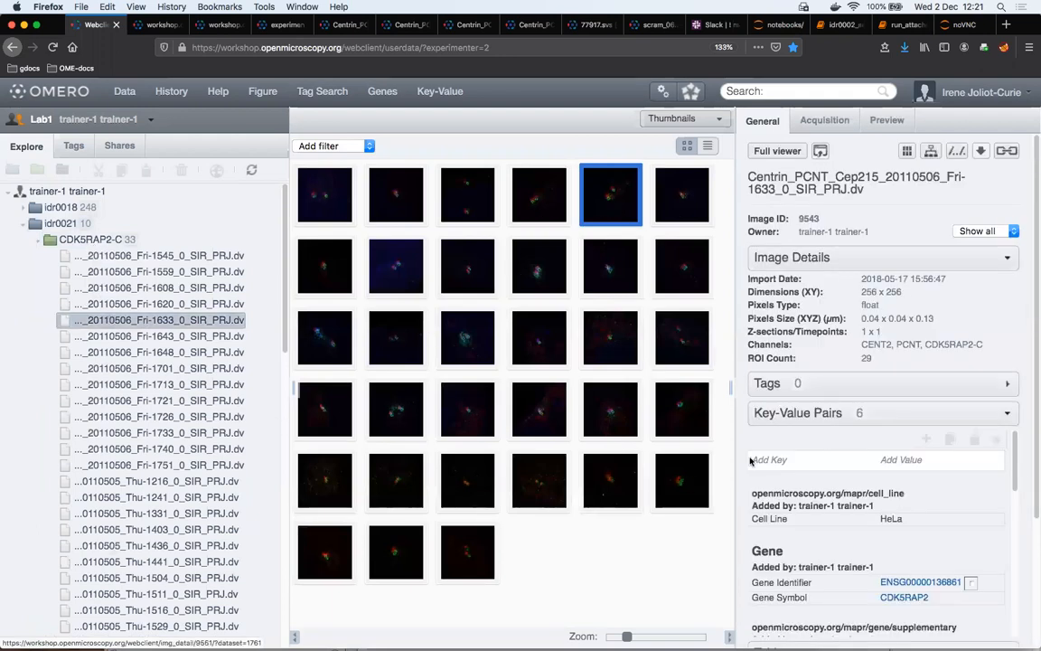
{"action": "left_click", "coordinate": [800, 412]}
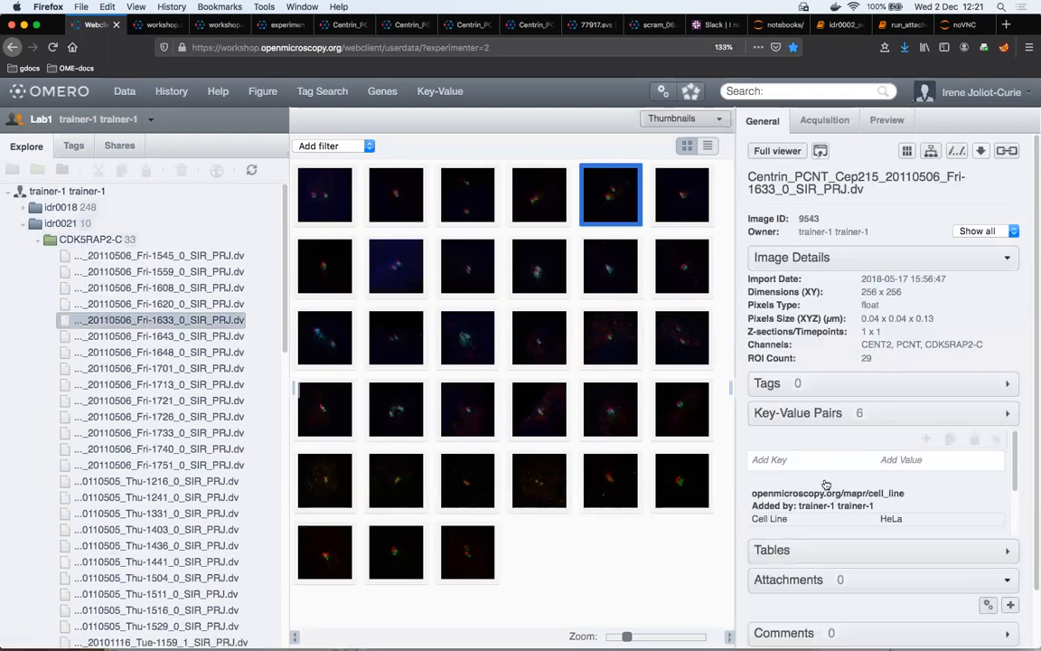
{"action": "left_click", "coordinate": [837, 449]}
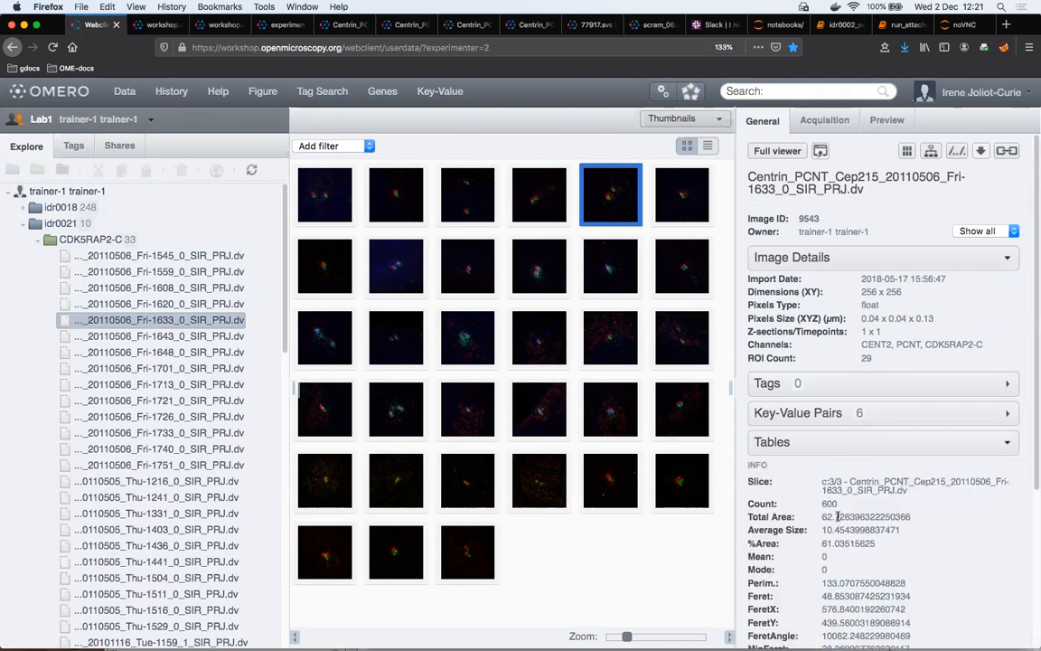
{"action": "scroll", "coordinate": [850, 547], "scroll_direction": "down", "scroll_amount": 3}
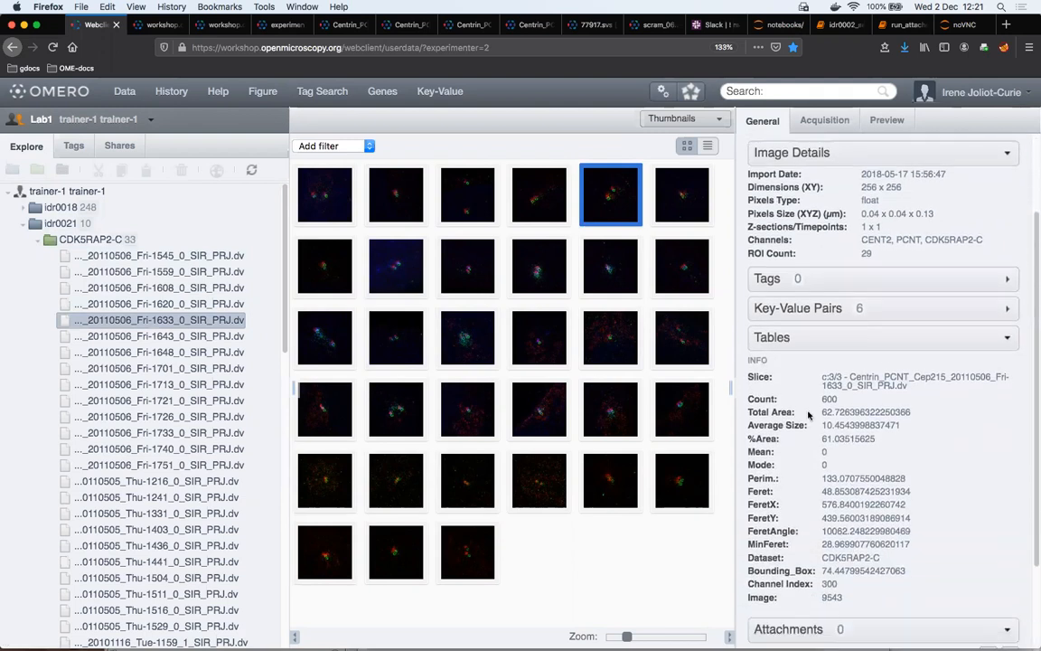
{"action": "scroll", "coordinate": [786, 334], "scroll_direction": "down", "scroll_amount": 2}
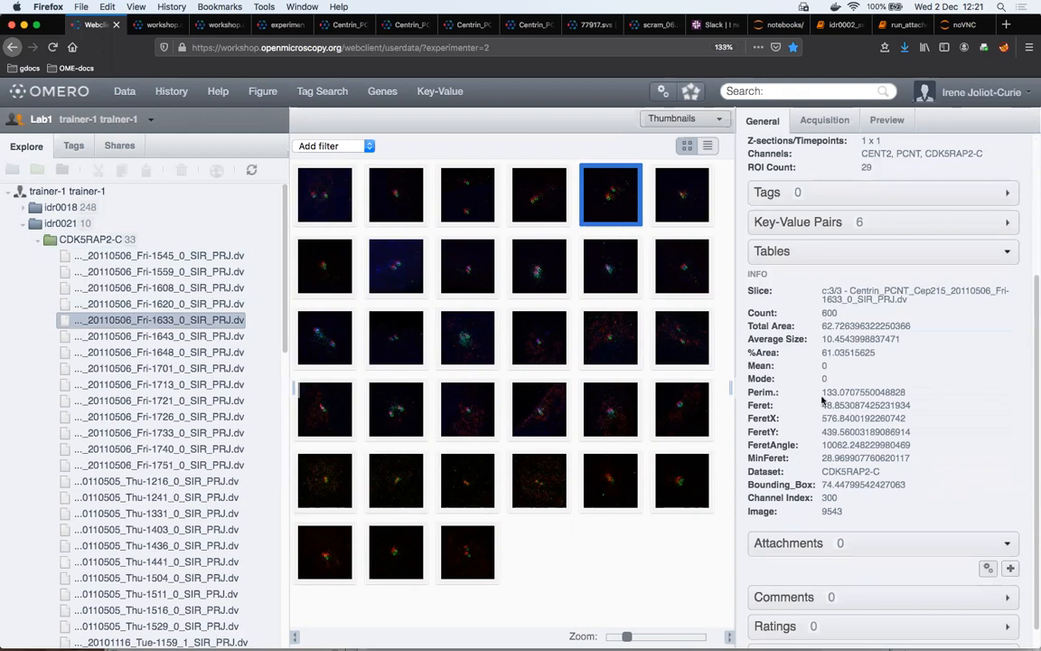
{"action": "scroll", "coordinate": [848, 434], "scroll_direction": "down", "scroll_amount": 1}
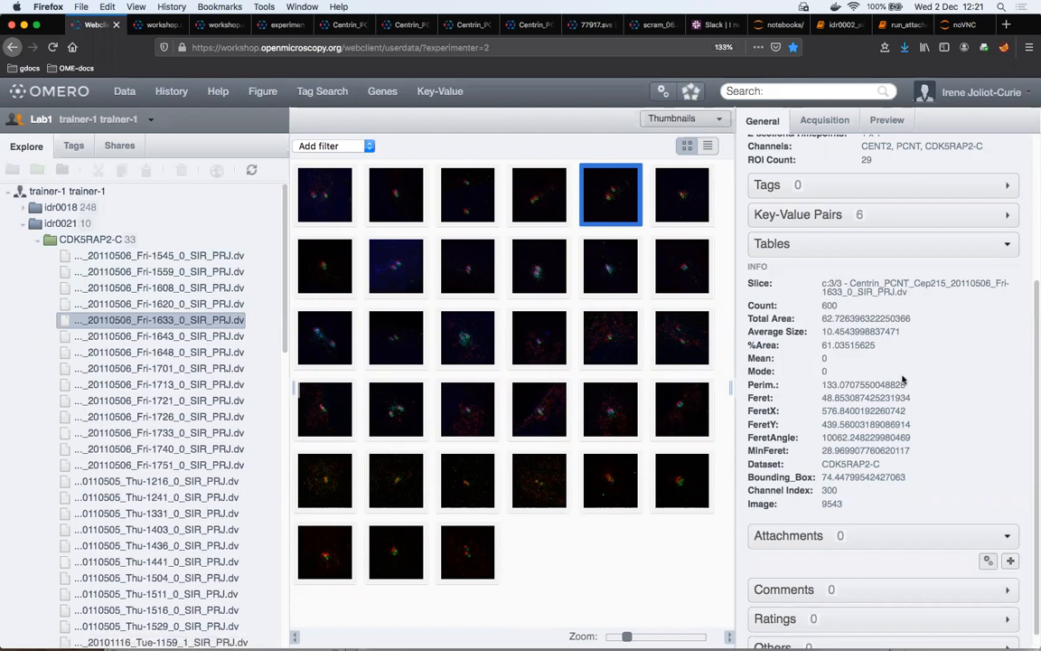
{"action": "scroll", "coordinate": [896, 331], "scroll_direction": "up", "scroll_amount": 5}
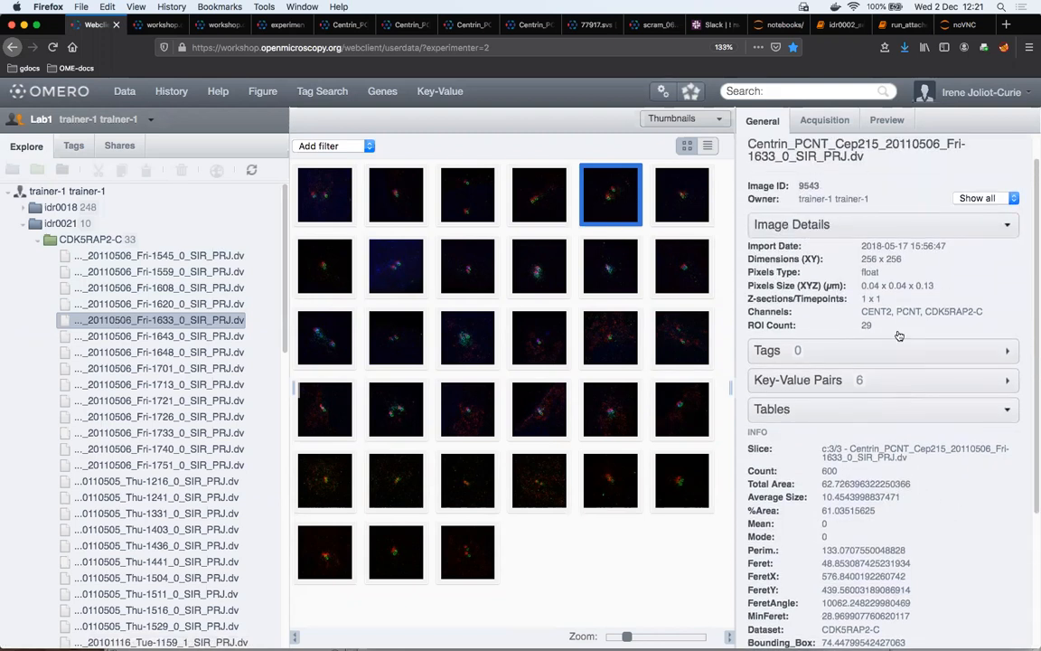
{"action": "scroll", "coordinate": [843, 314], "scroll_direction": "down", "scroll_amount": 3}
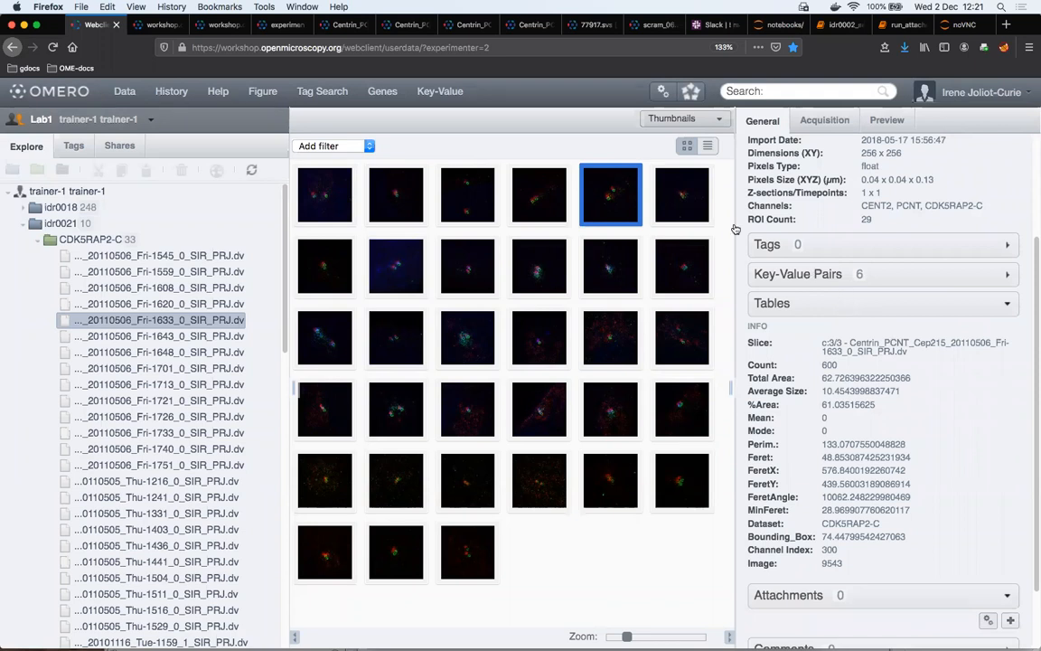
{"action": "left_click", "coordinate": [661, 94]}
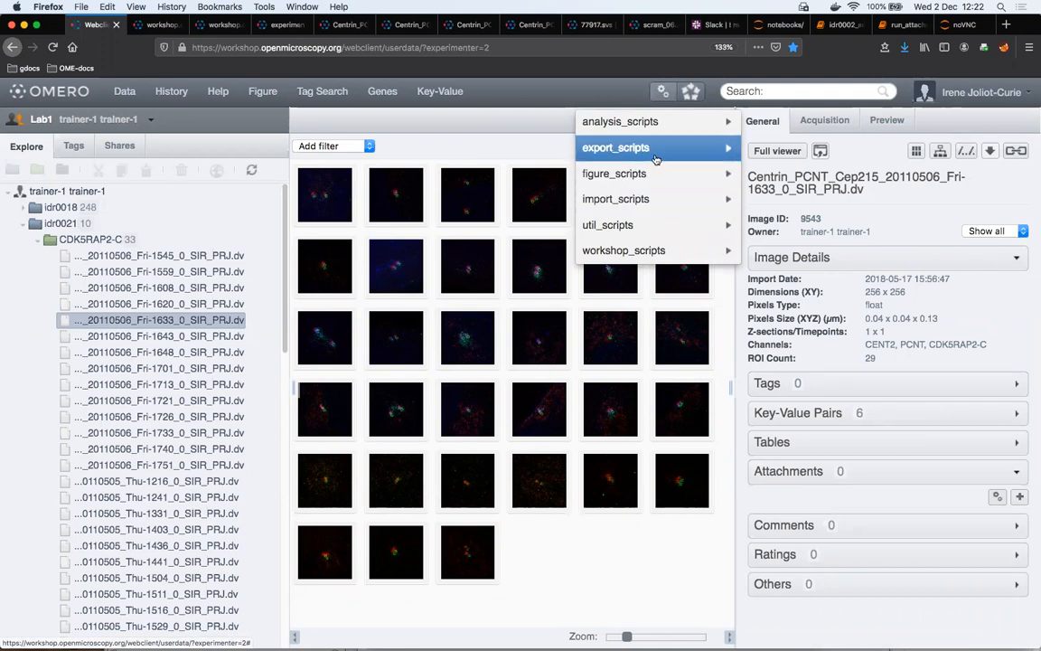
{"action": "left_click", "coordinate": [656, 199]}
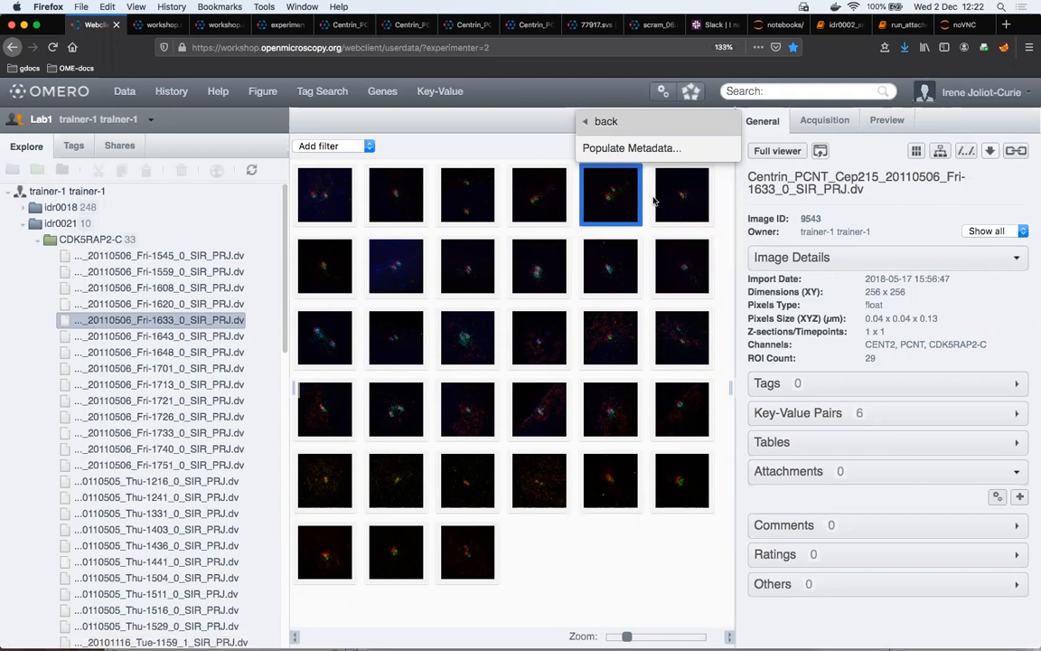
{"action": "left_click", "coordinate": [644, 151]}
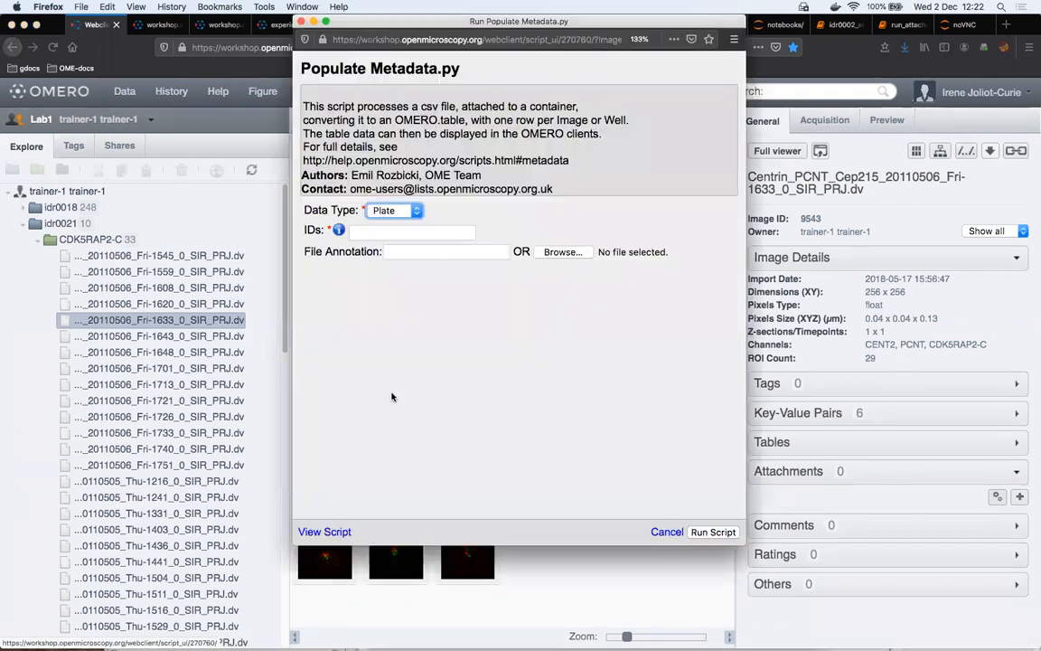
{"action": "left_click", "coordinate": [408, 211]}
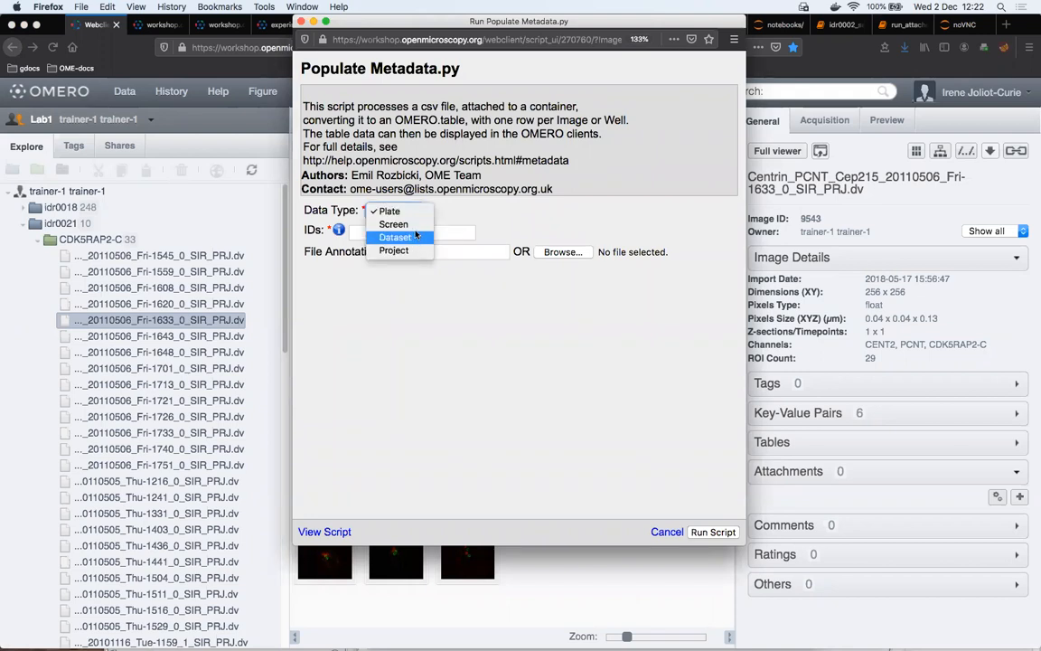
{"action": "left_click", "coordinate": [405, 237]}
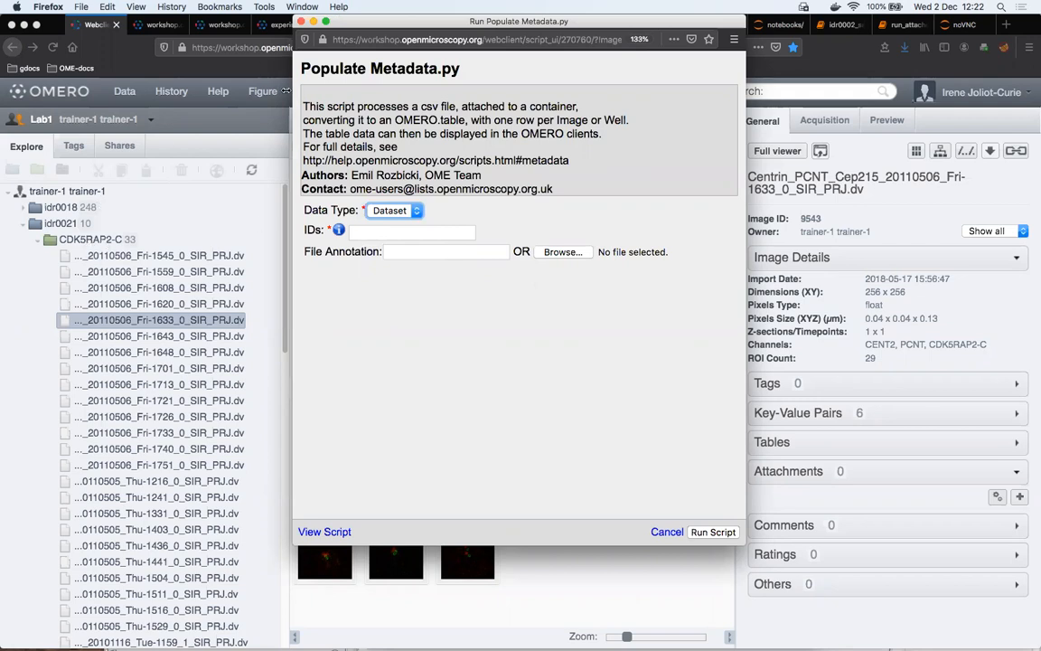
{"action": "left_click", "coordinate": [301, 21]}
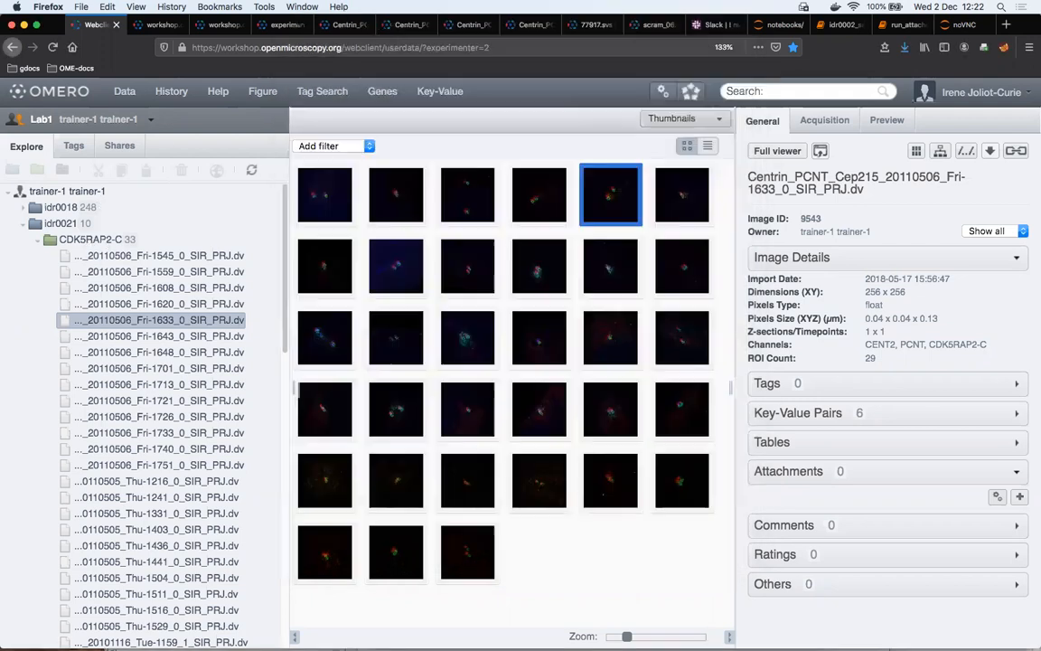
- Collapse the idr0021 project and select the svs dataset
{"action": "left_click", "coordinate": [95, 238]}
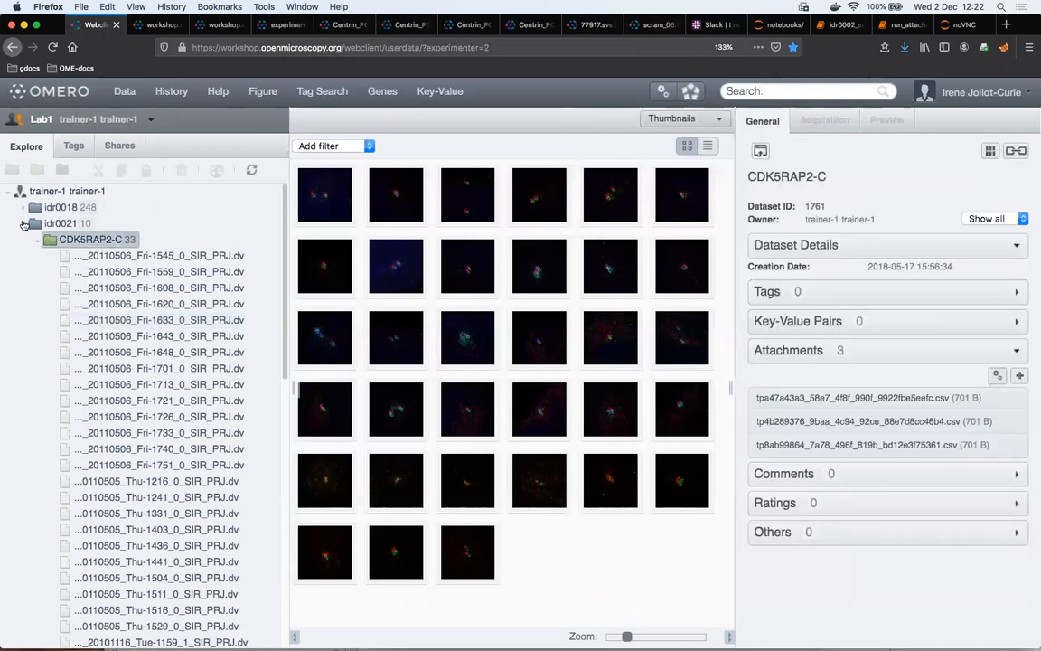
{"action": "left_click", "coordinate": [24, 223]}
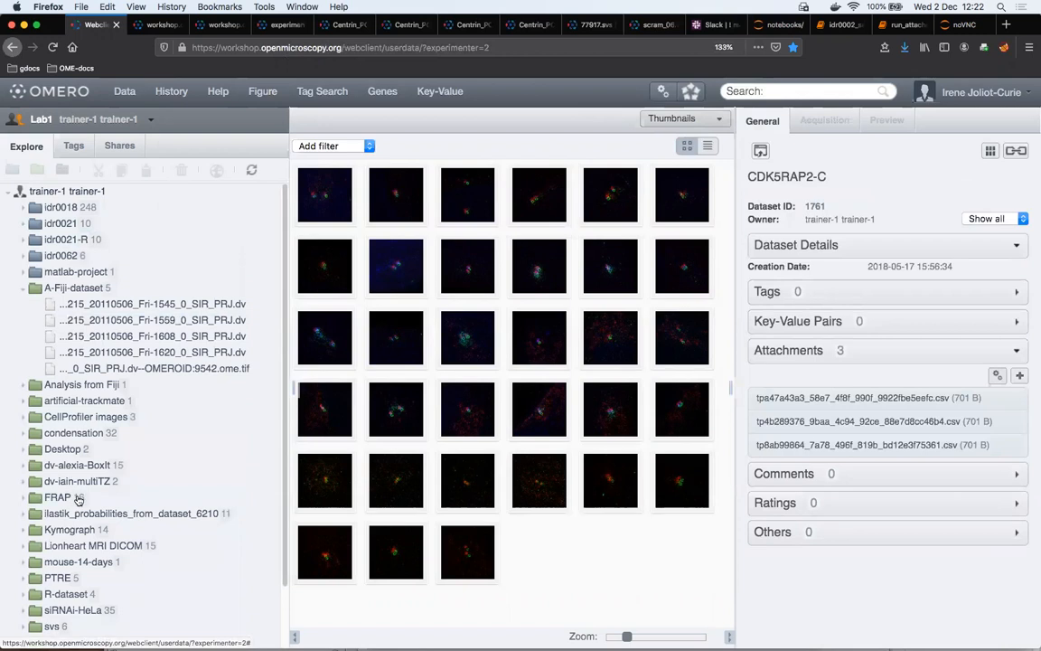
{"action": "scroll", "coordinate": [82, 499], "scroll_direction": "down", "scroll_amount": 2}
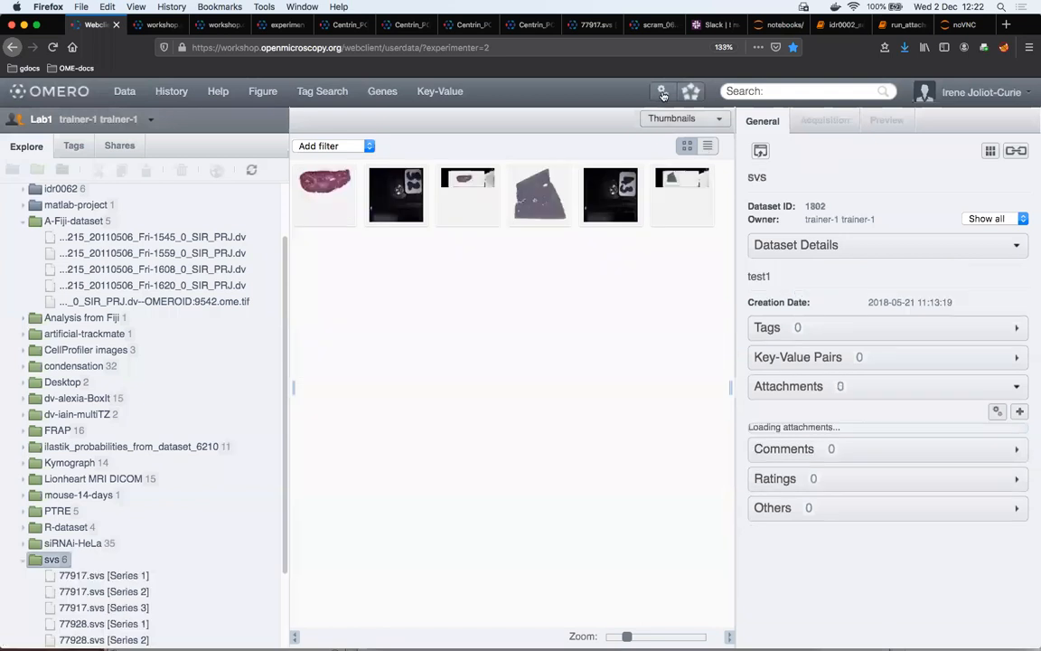
- Set up the Populate Metadata script for the svs dataset with the file four-images-report.xls, and close it without running it
{"action": "left_click", "coordinate": [663, 91]}
{"action": "left_click", "coordinate": [656, 149]}
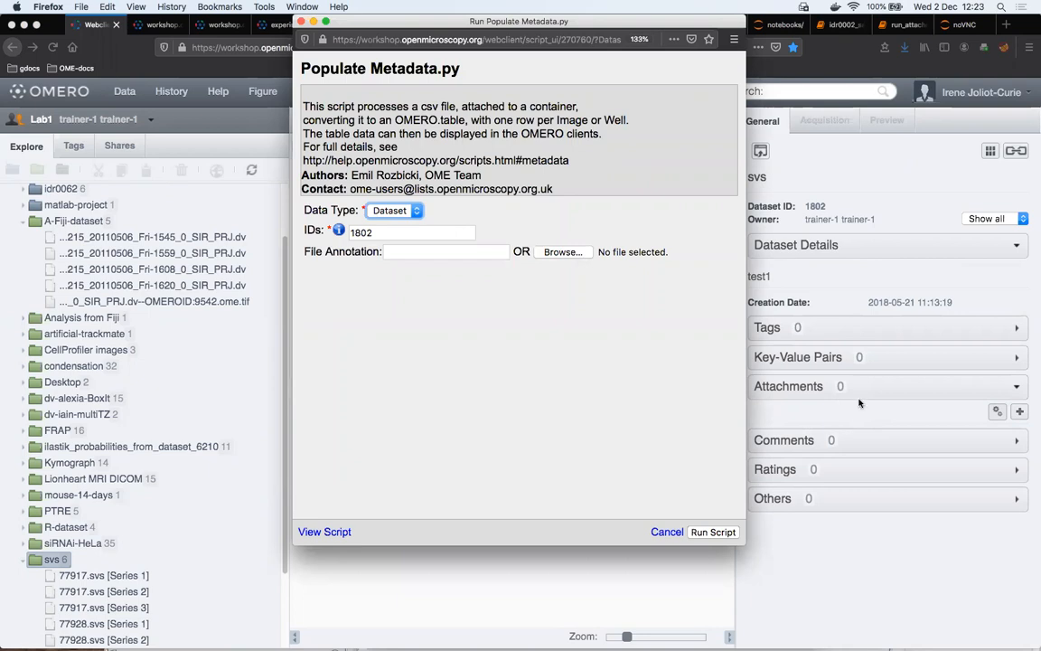
{"action": "left_click", "coordinate": [564, 252]}
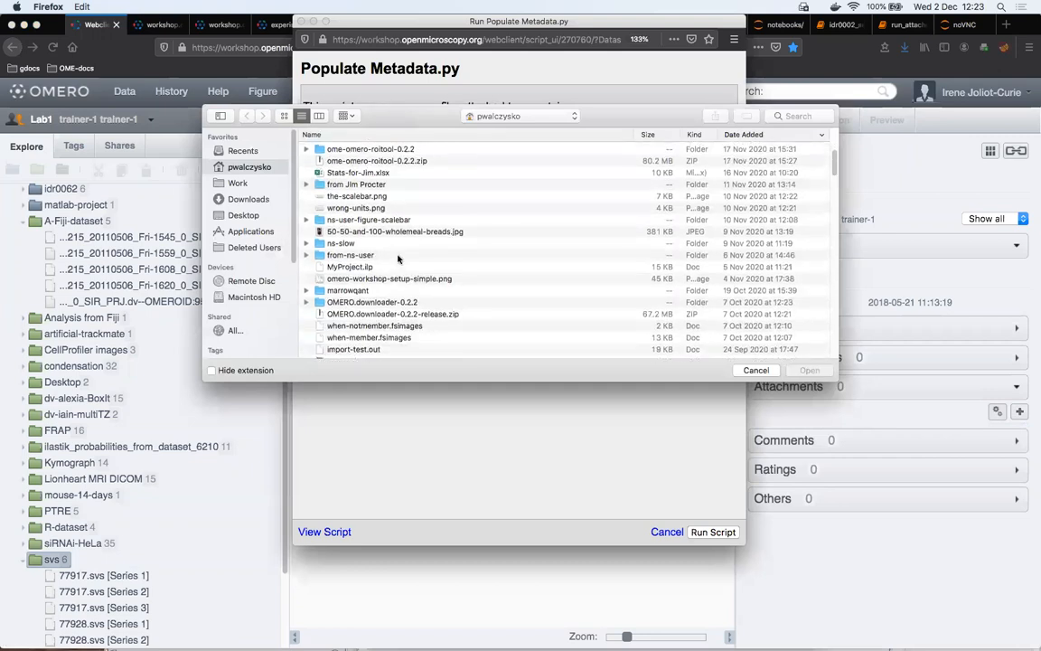
{"action": "left_click", "coordinate": [364, 185]}
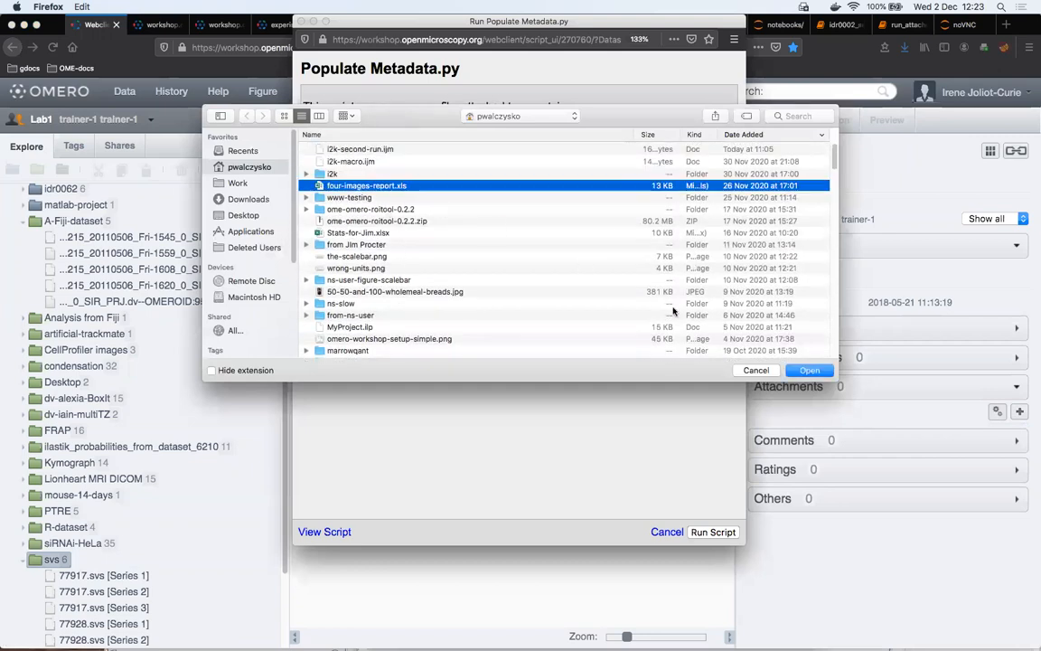
{"action": "left_click", "coordinate": [807, 369]}
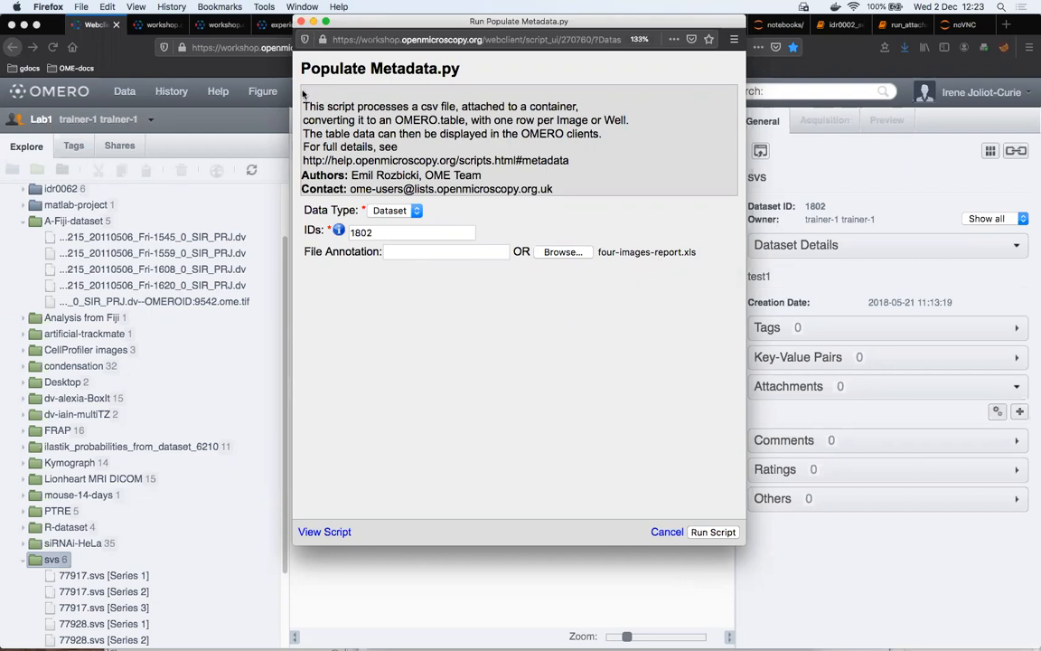
{"action": "left_click", "coordinate": [301, 21]}
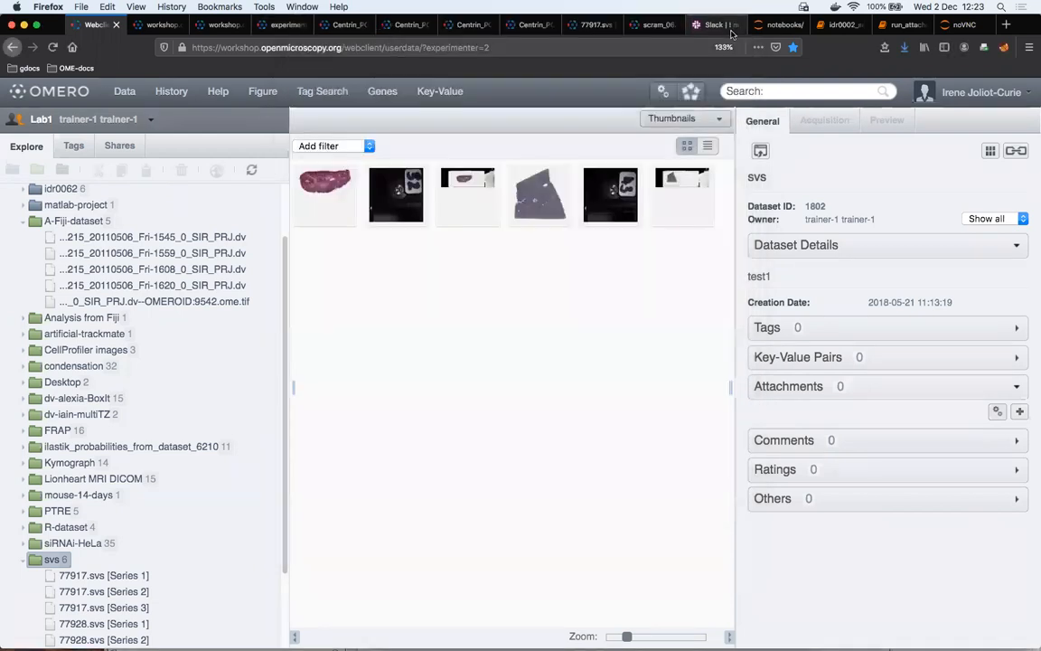
{"action": "left_click", "coordinate": [663, 90]}
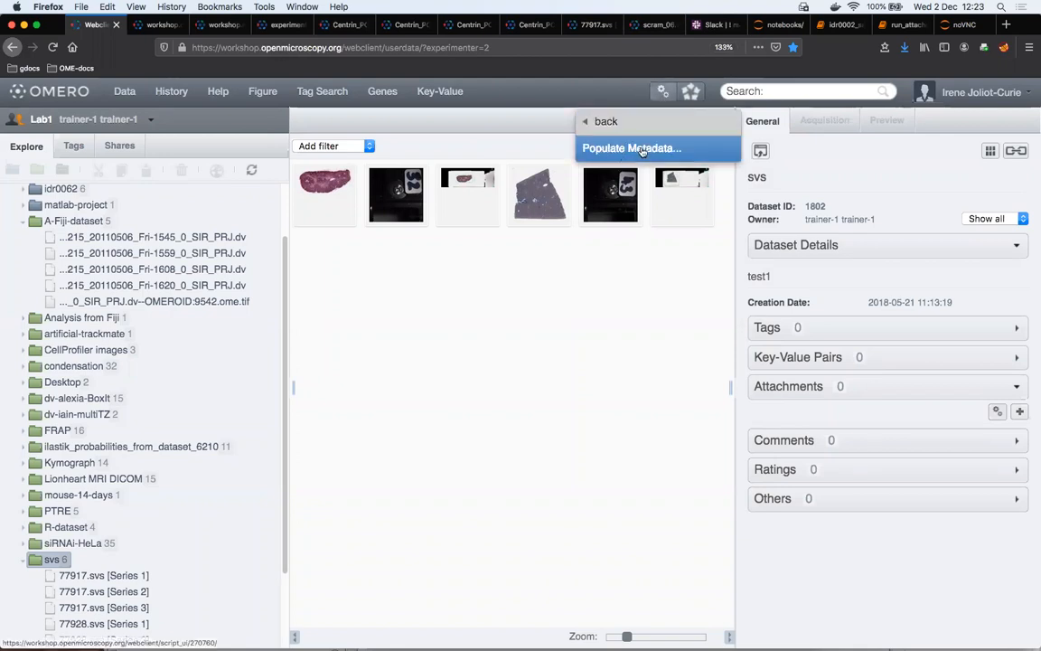
{"action": "left_click", "coordinate": [603, 121]}
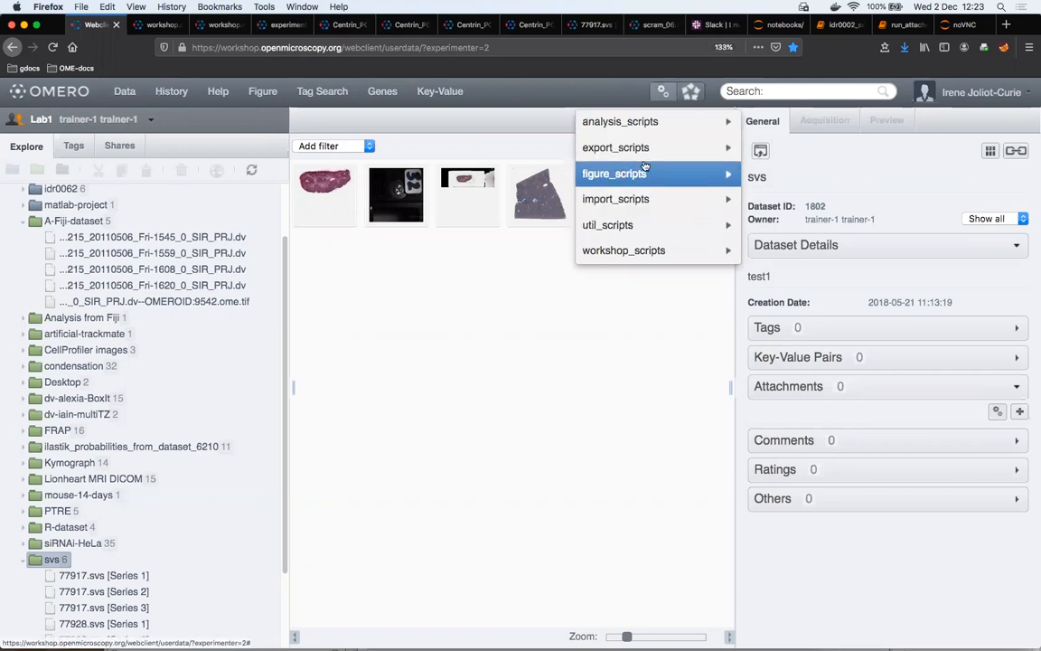
{"action": "left_click", "coordinate": [428, 282]}
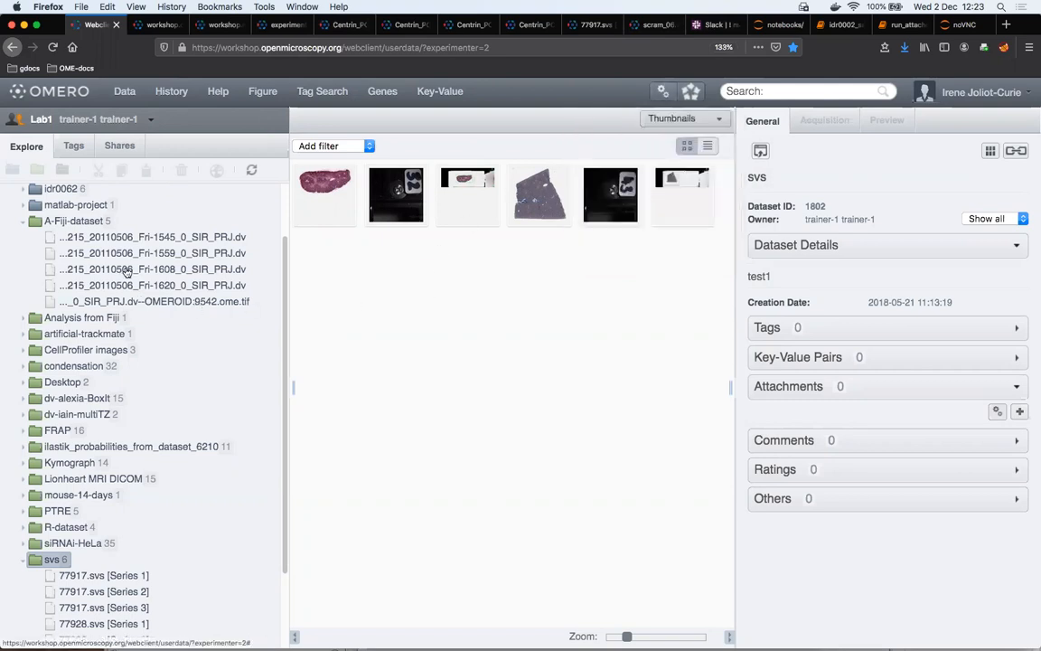
- Select the idr0021 project and examine the details of its Summary_from_Fiji and idr0021_merged_results.csv attachments
{"action": "scroll", "coordinate": [113, 246], "scroll_direction": "up", "scroll_amount": 3}
{"action": "double_click", "coordinate": [77, 224]}
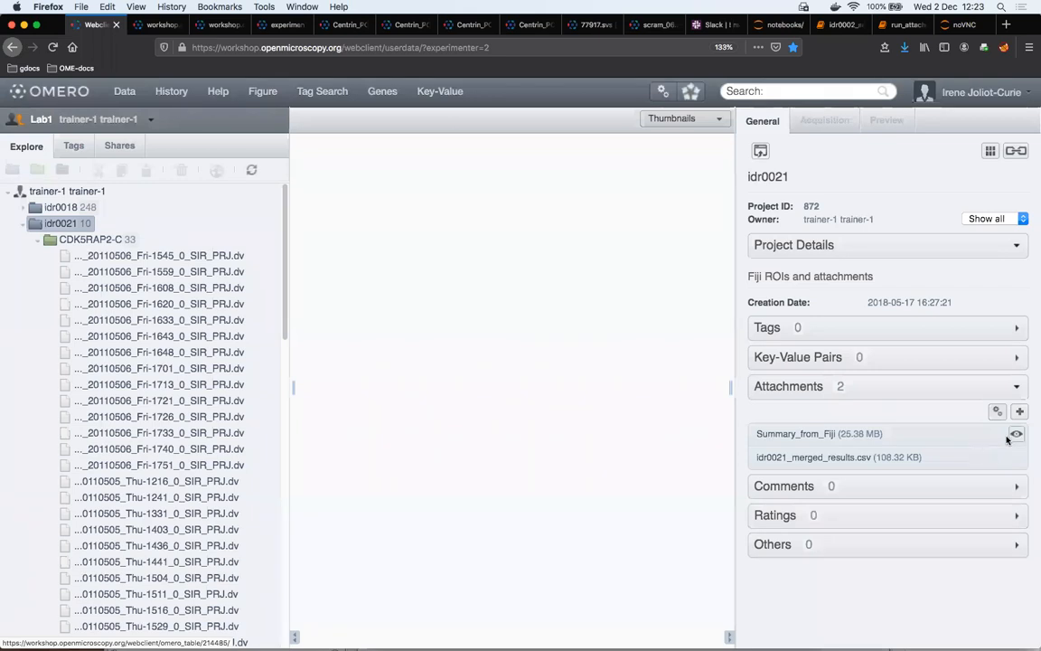
{"action": "mouse_move", "coordinate": [817, 434]}
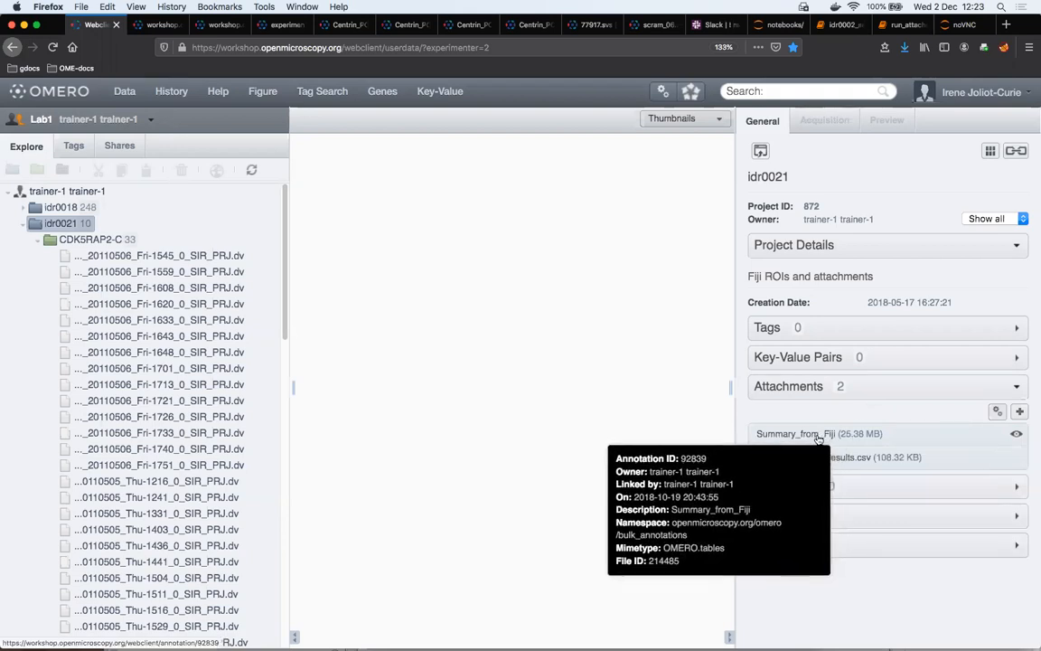
{"action": "mouse_move", "coordinate": [810, 456]}
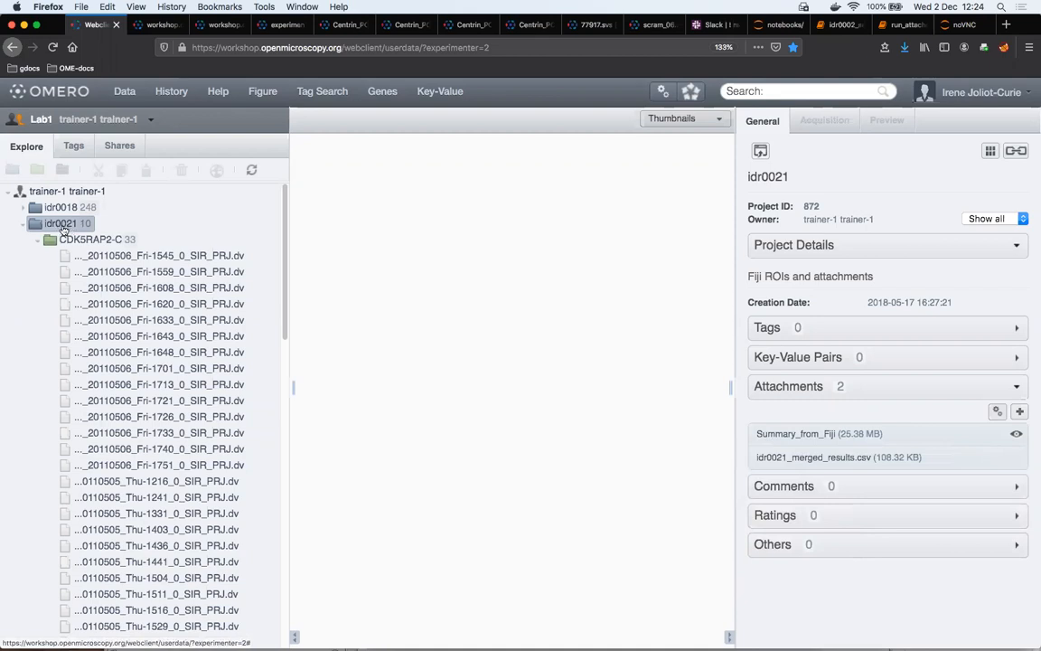
- Display the idr0021 project in the Parade view with all of its datasets open
{"action": "left_click", "coordinate": [721, 119]}
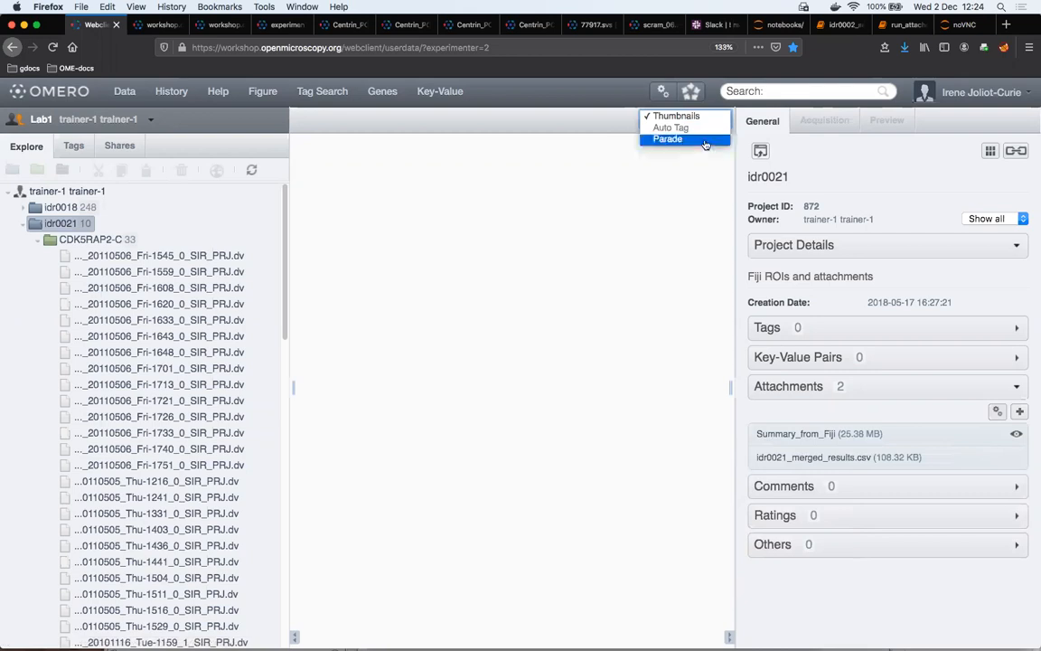
{"action": "left_click", "coordinate": [705, 141]}
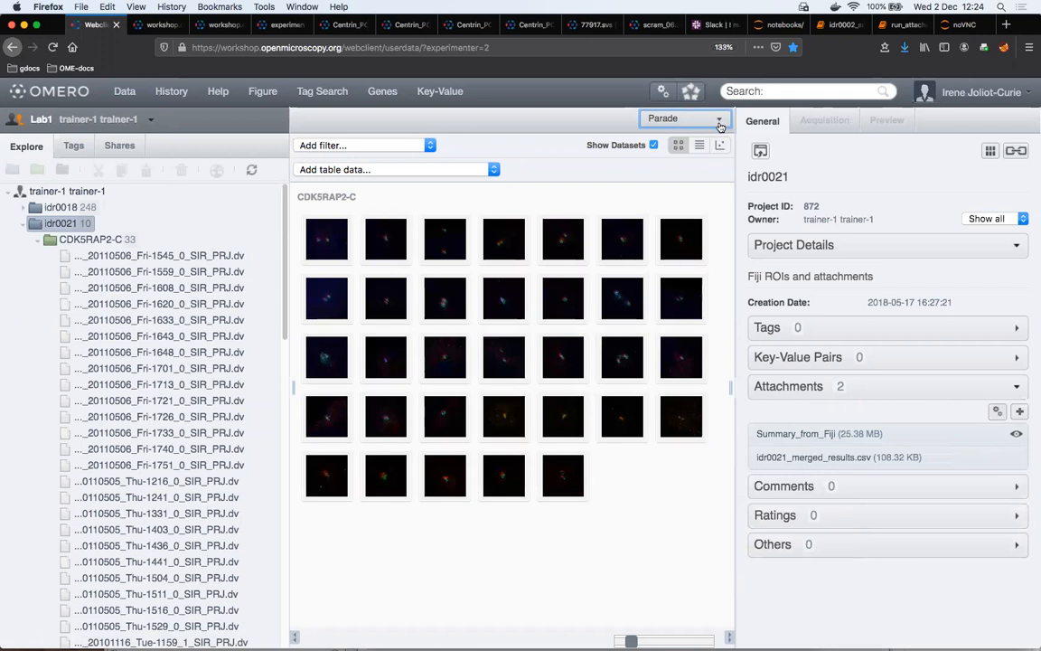
{"action": "left_click", "coordinate": [38, 240]}
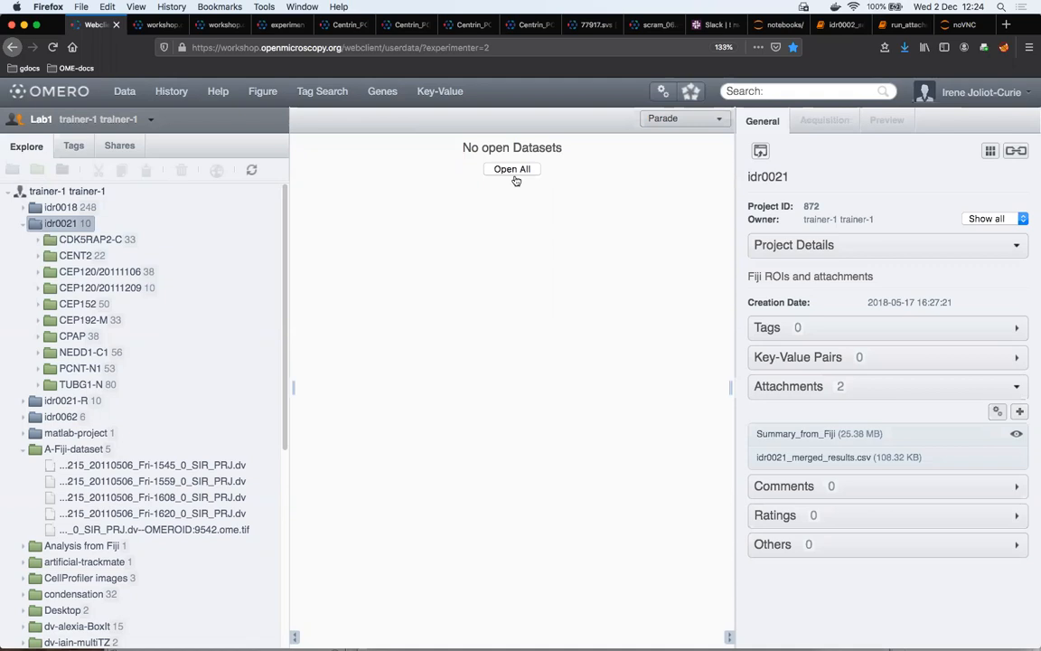
{"action": "left_click", "coordinate": [513, 170]}
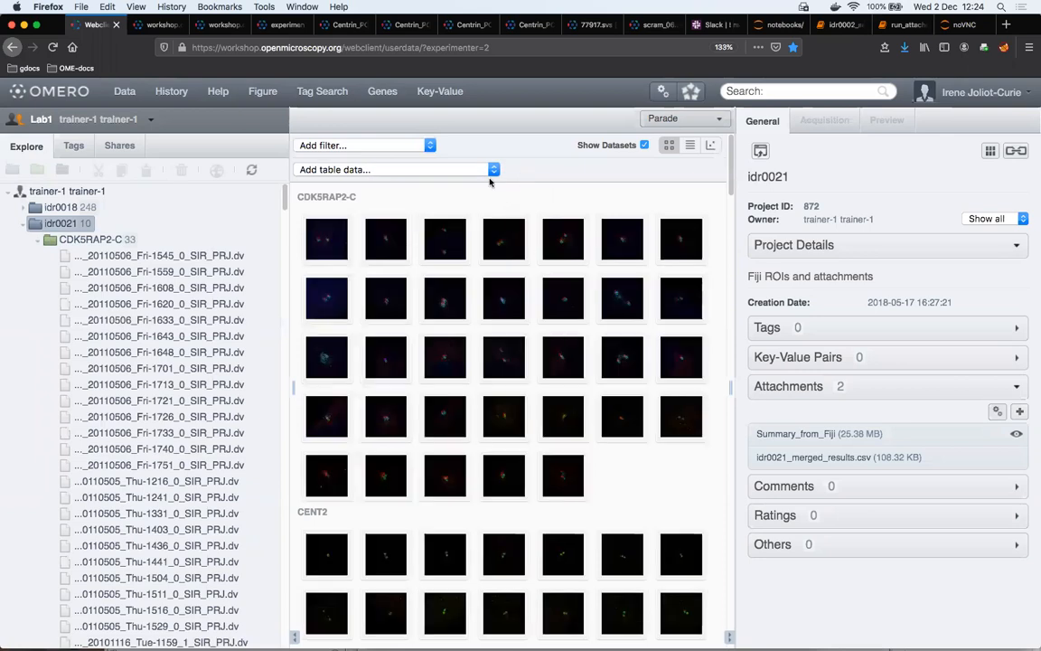
- Filter the project's images with two ROI_count filters, one greater than 20 and one less than 50
{"action": "left_click", "coordinate": [430, 145]}
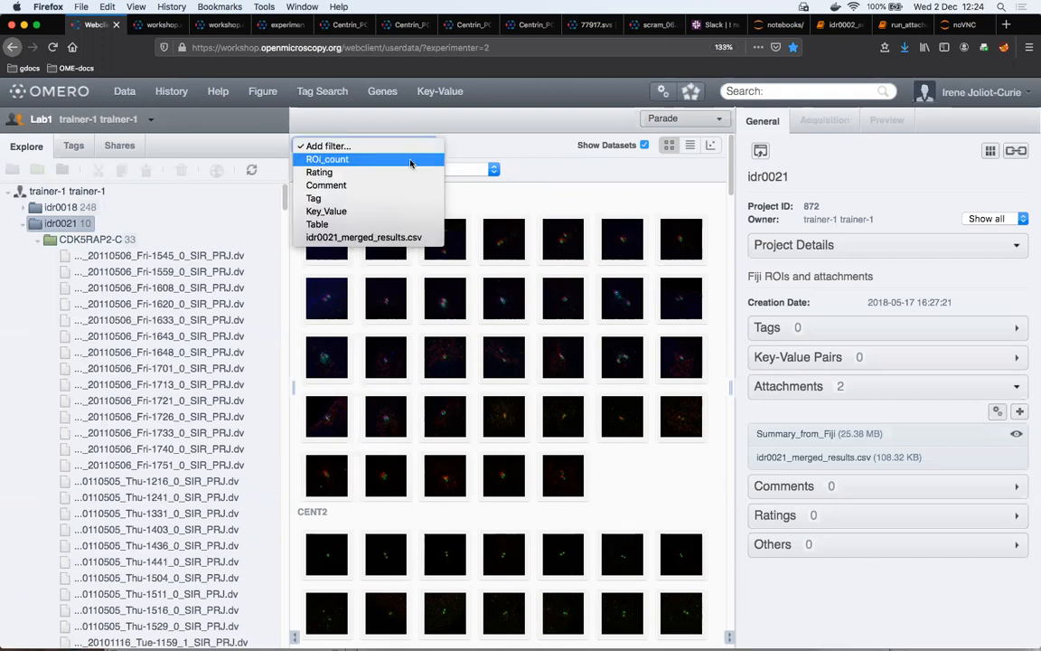
{"action": "left_click", "coordinate": [411, 160]}
{"action": "left_click", "coordinate": [390, 144]}
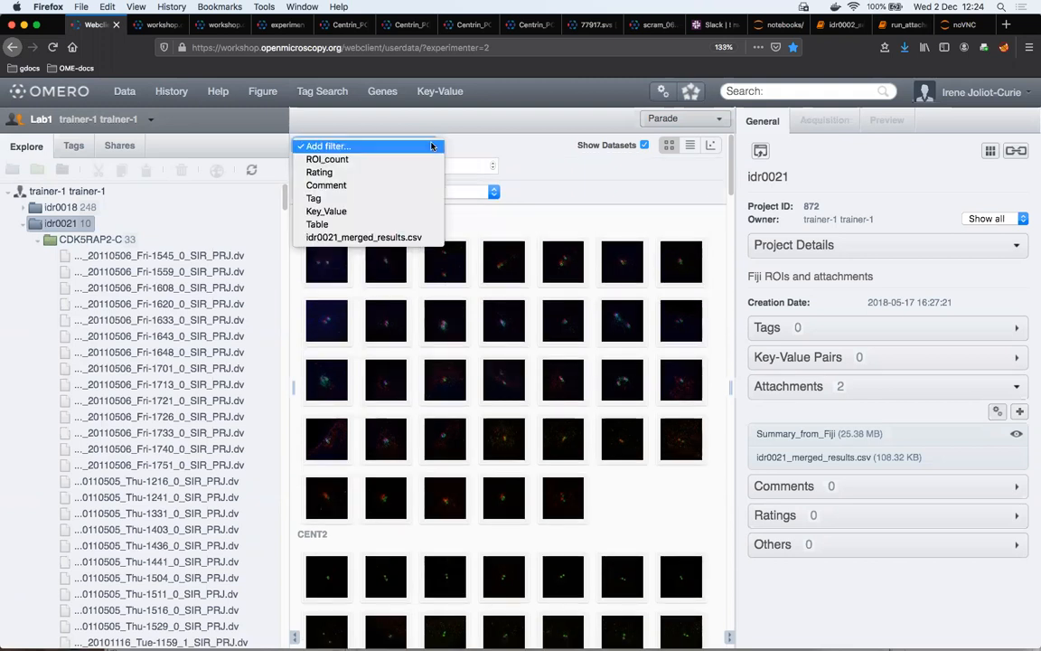
{"action": "left_click", "coordinate": [418, 160]}
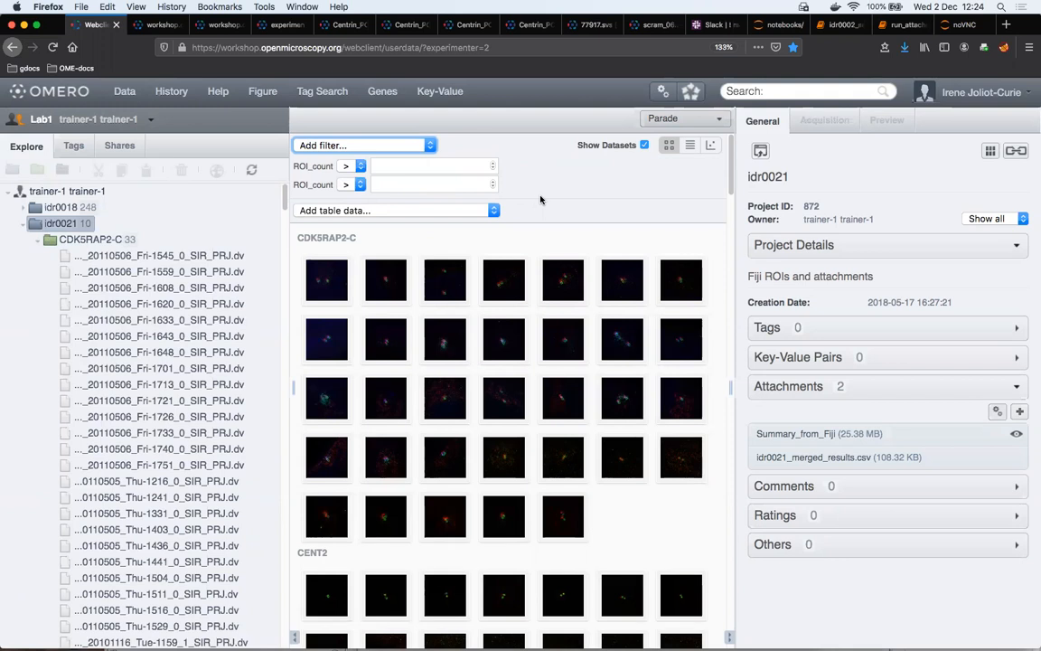
{"action": "left_click", "coordinate": [387, 165]}
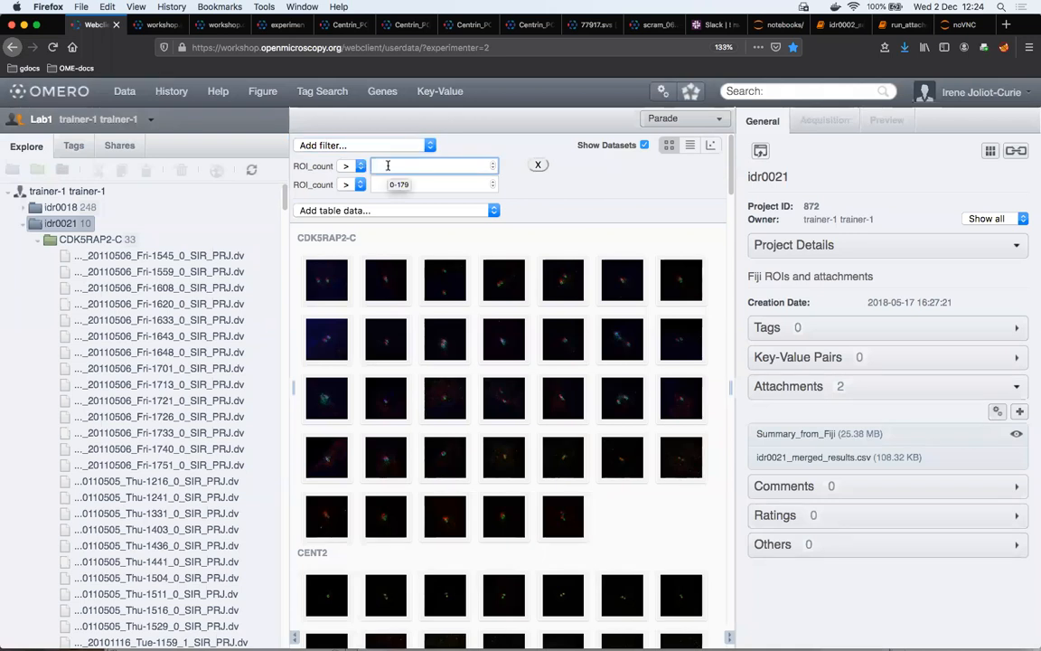
{"action": "type", "text": "20"}
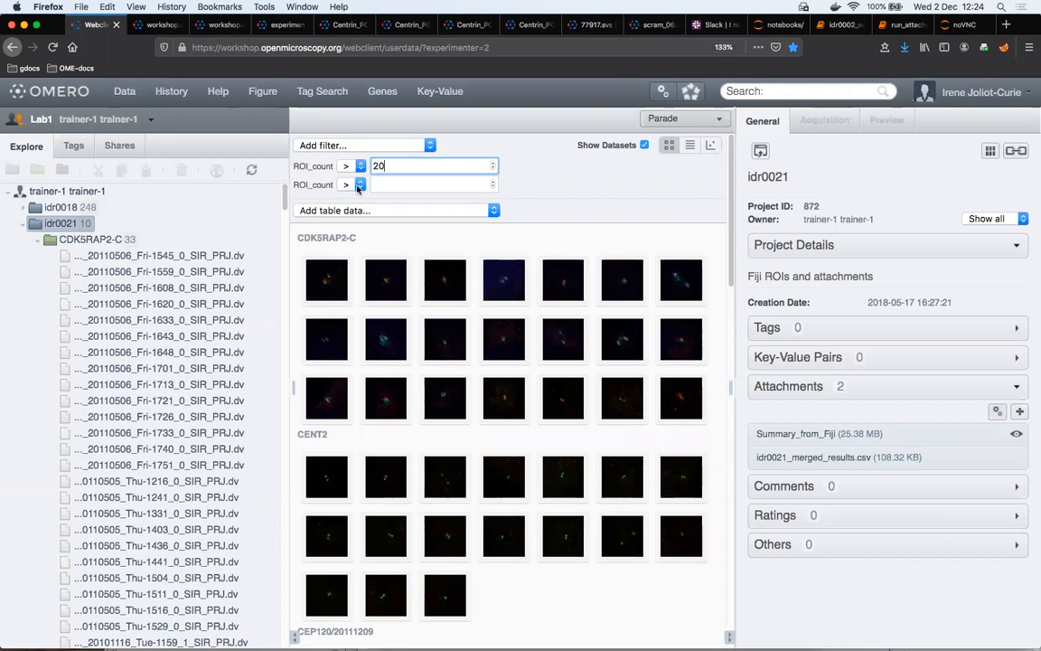
{"action": "left_click", "coordinate": [357, 187]}
{"action": "left_click", "coordinate": [351, 209]}
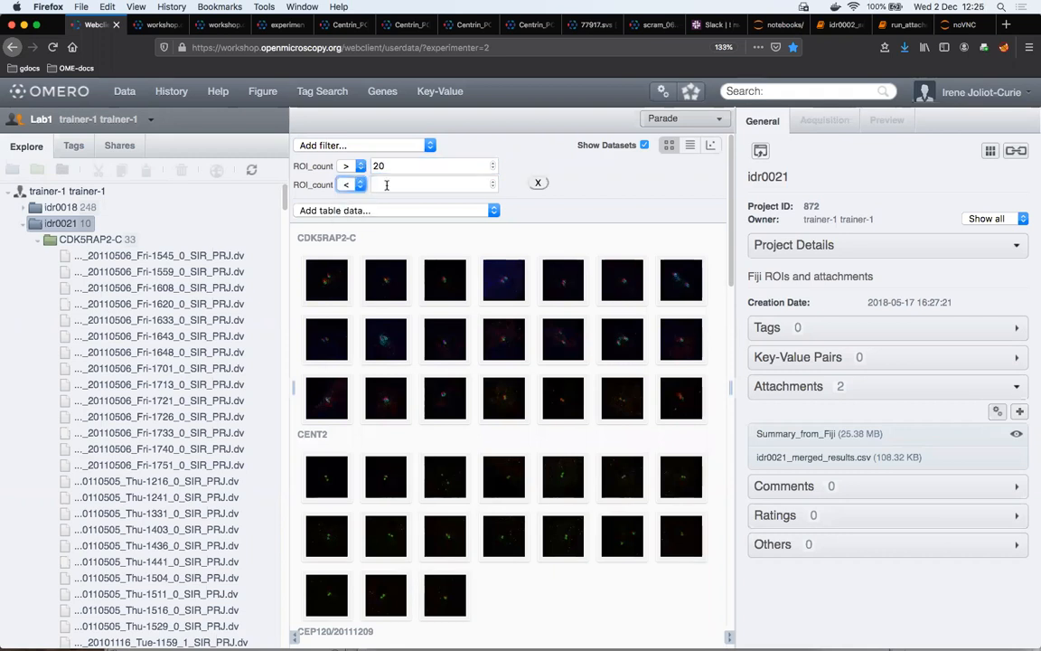
{"action": "left_click", "coordinate": [385, 184]}
{"action": "type", "text": "50"}
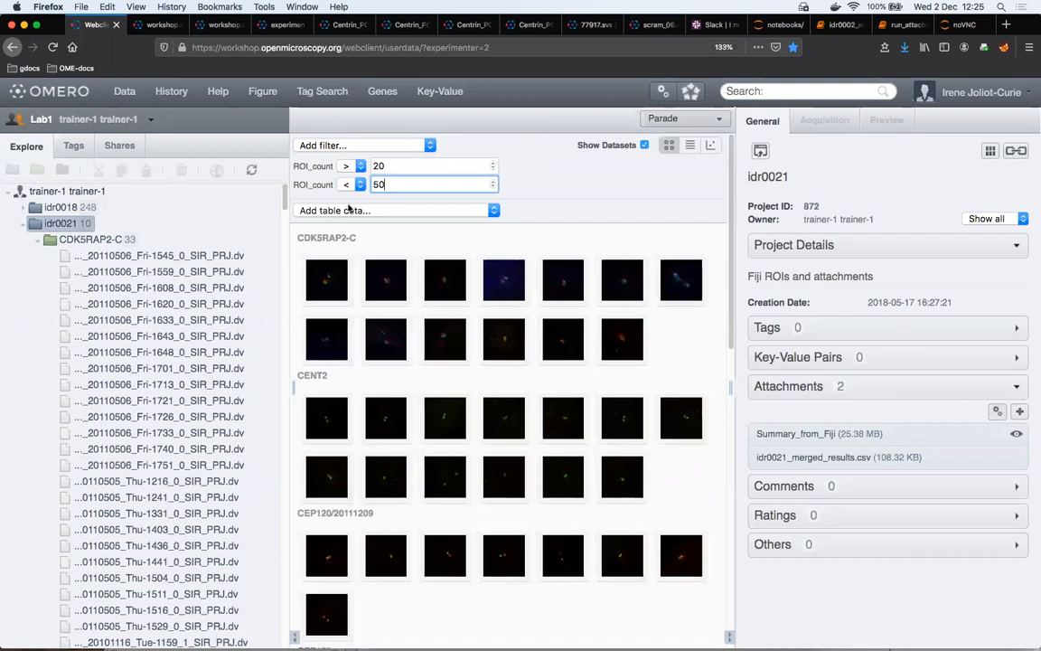
- Check the ROI counts of two filtered images in CDK5RAP2-C, and remove both ROI_count filters
{"action": "left_click", "coordinate": [386, 291]}
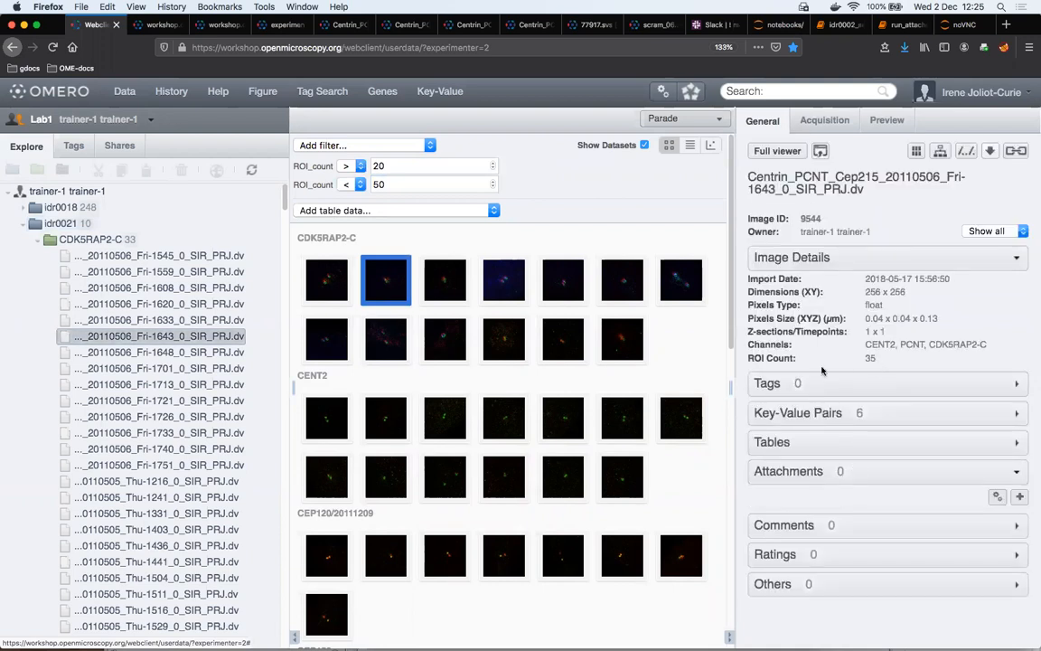
{"action": "left_click", "coordinate": [443, 350]}
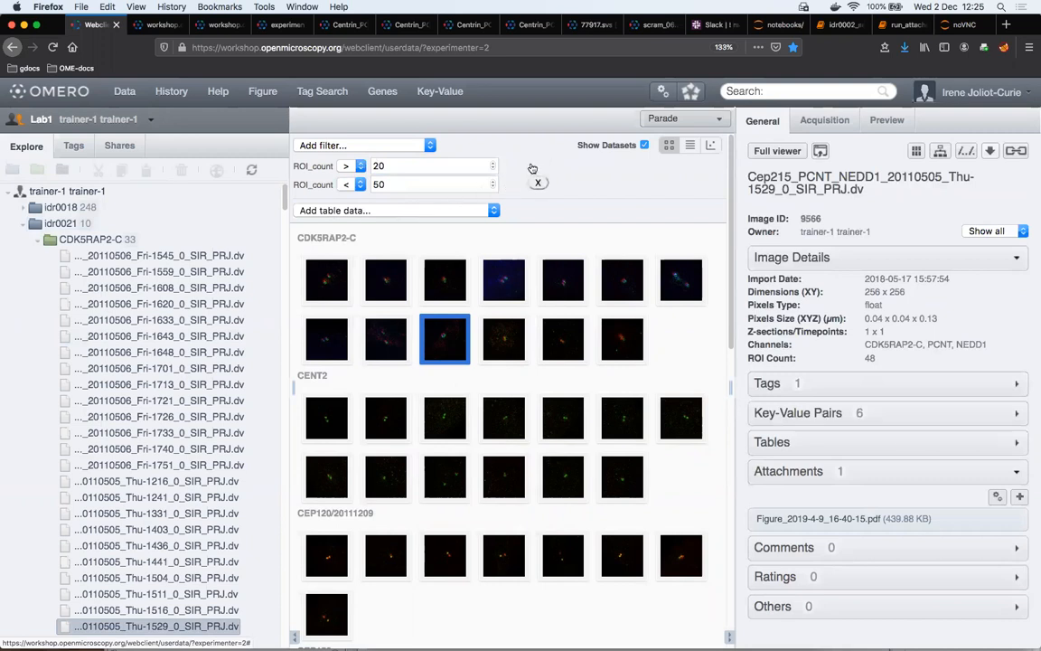
{"action": "left_click", "coordinate": [538, 182]}
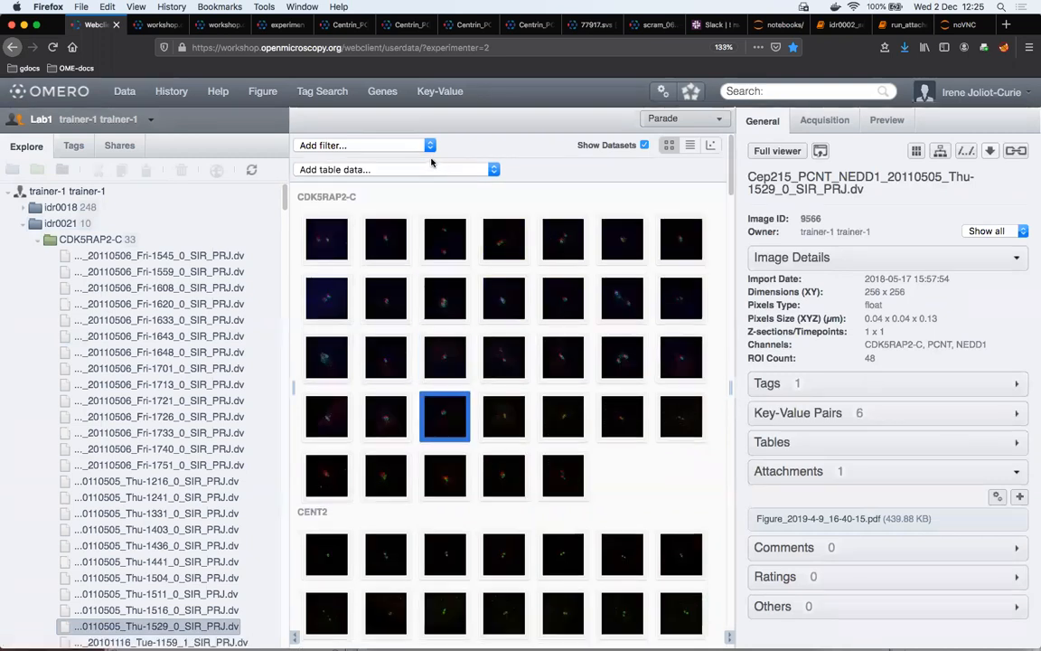
- Switch the Parade images to the table layout and add the Table_Total Area data column
{"action": "left_click", "coordinate": [689, 146]}
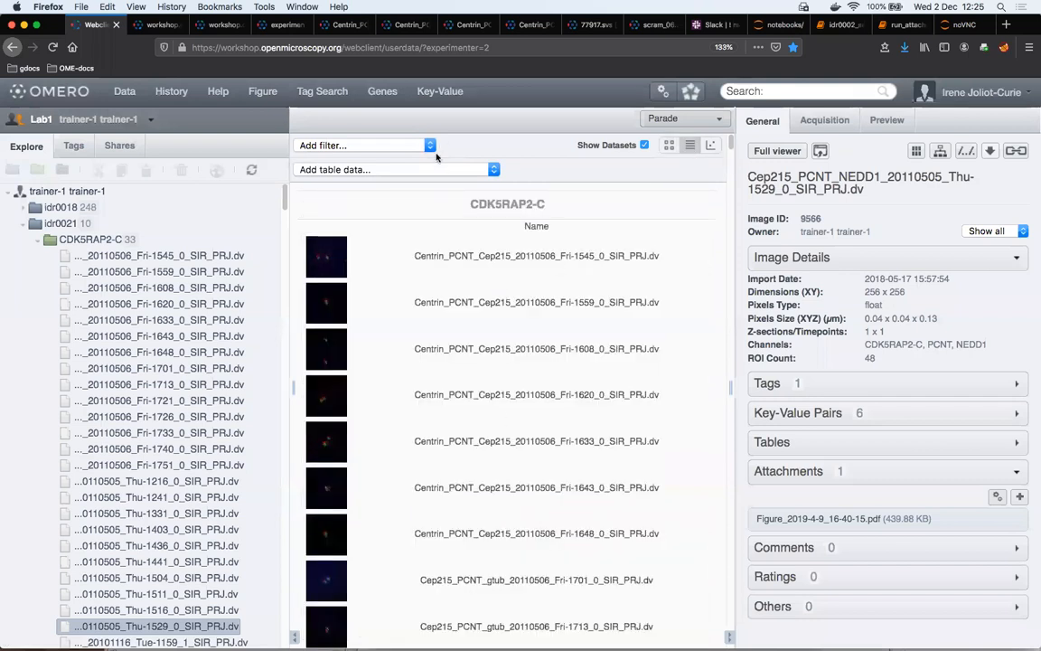
{"action": "left_click", "coordinate": [493, 170]}
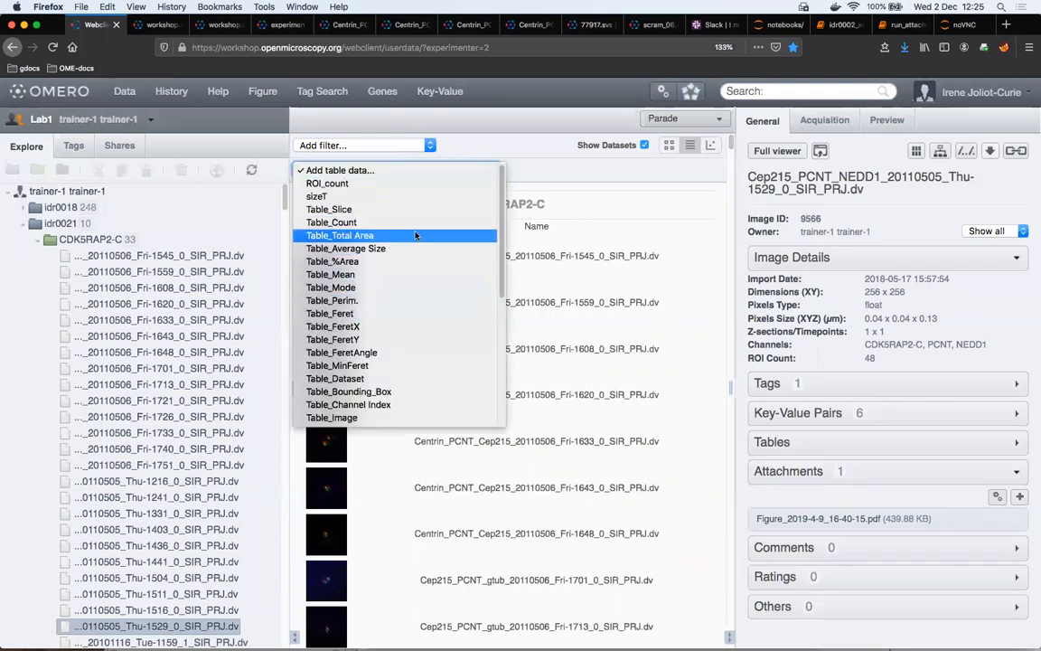
{"action": "scroll", "coordinate": [416, 235], "scroll_direction": "down", "scroll_amount": 6}
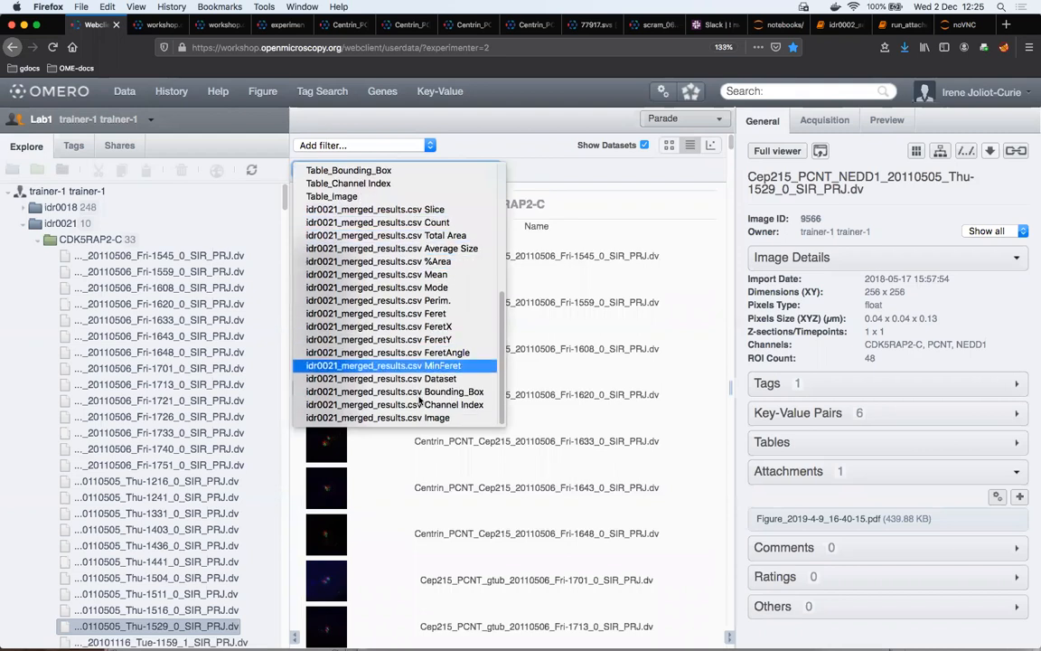
{"action": "scroll", "coordinate": [419, 210], "scroll_direction": "up", "scroll_amount": 6}
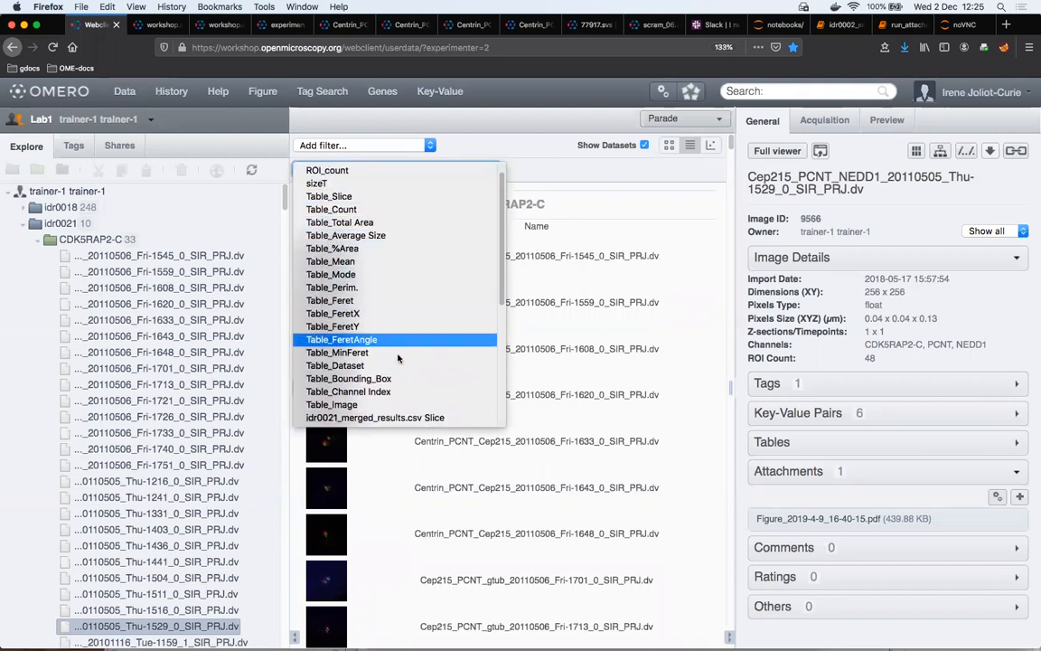
{"action": "left_click", "coordinate": [393, 224]}
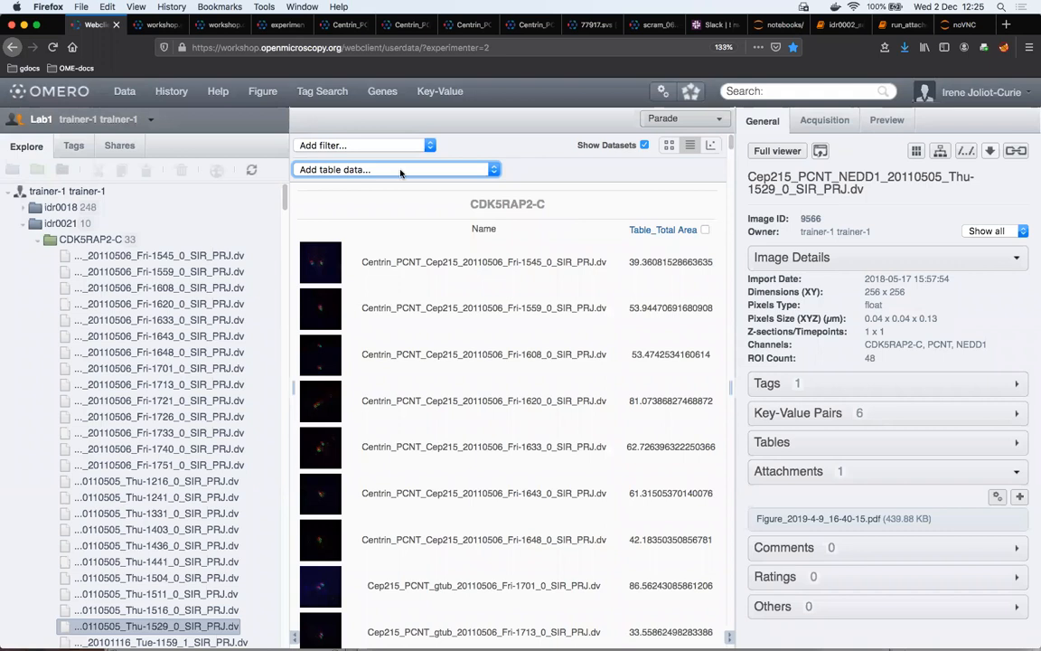
- Add the Table_Bounding_Box and Table_Image data columns to the Parade table
{"action": "left_click", "coordinate": [495, 171]}
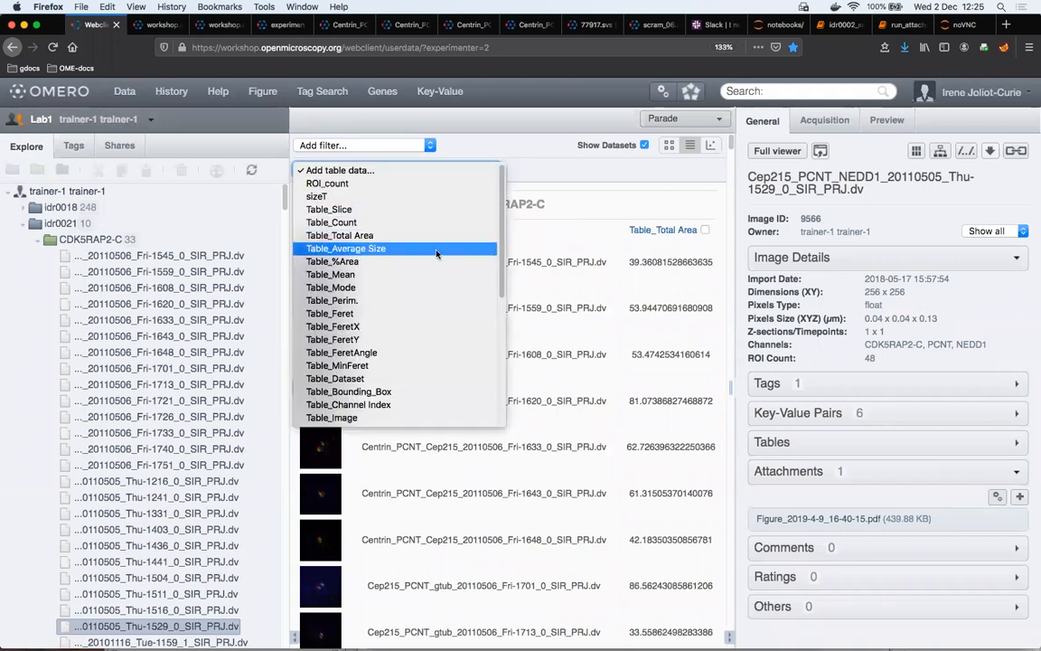
{"action": "left_click", "coordinate": [417, 395]}
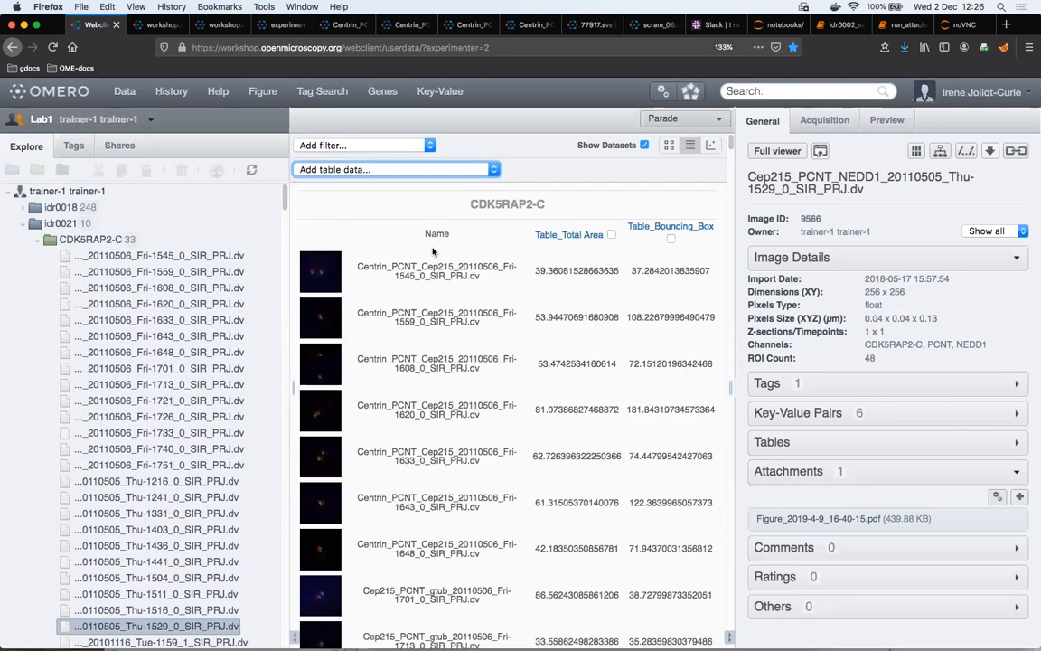
{"action": "left_click", "coordinate": [494, 172]}
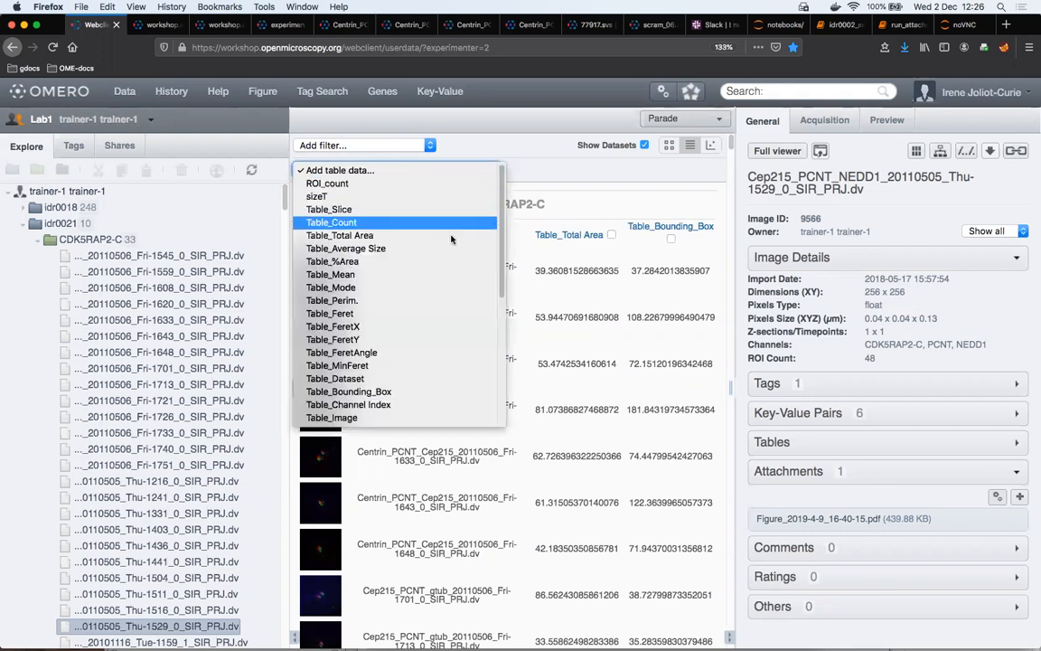
{"action": "left_click", "coordinate": [400, 417]}
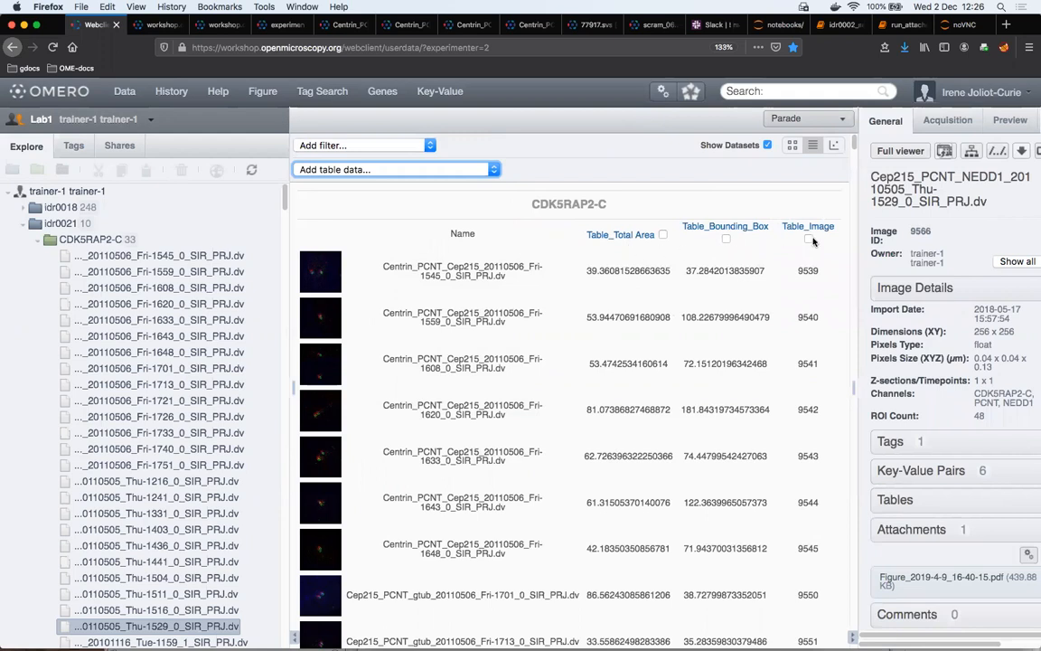
- Show heatmaps for the Table_Total Area, Table_Bounding_Box and Table_Image columns and sort the dataset's images by Table_Bounding_Box in ascending order
{"action": "left_click", "coordinate": [663, 234]}
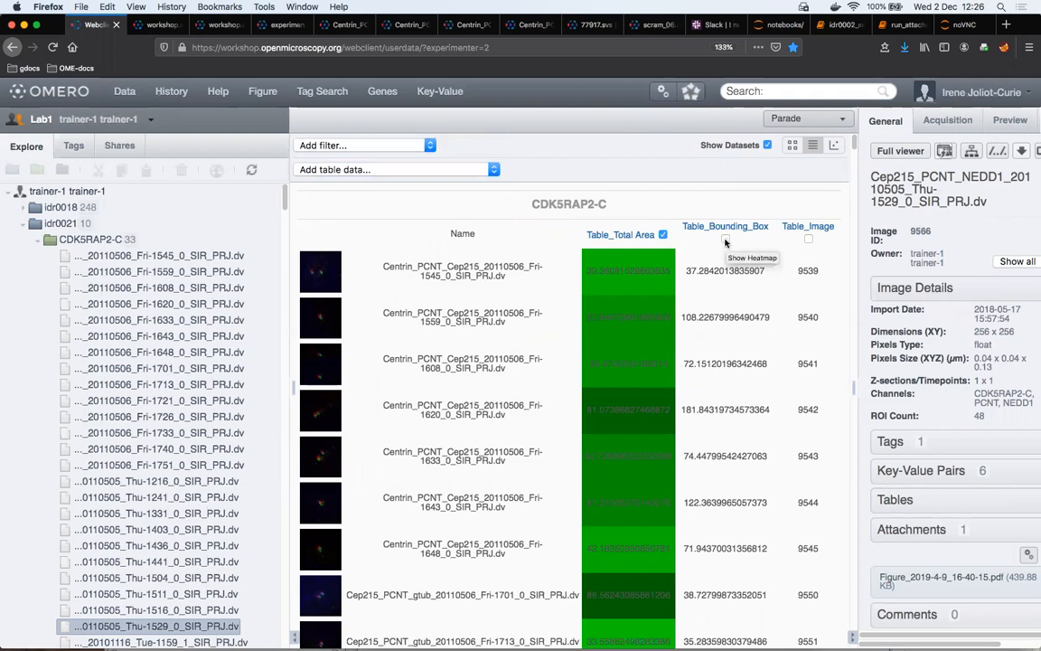
{"action": "left_click", "coordinate": [725, 239]}
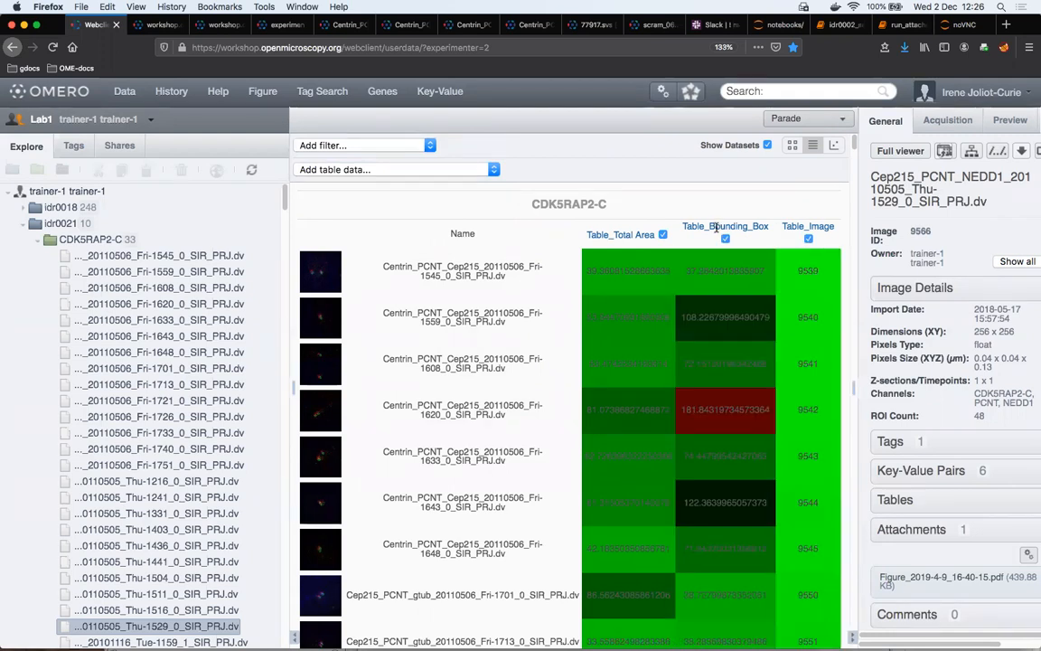
{"action": "left_click", "coordinate": [719, 225]}
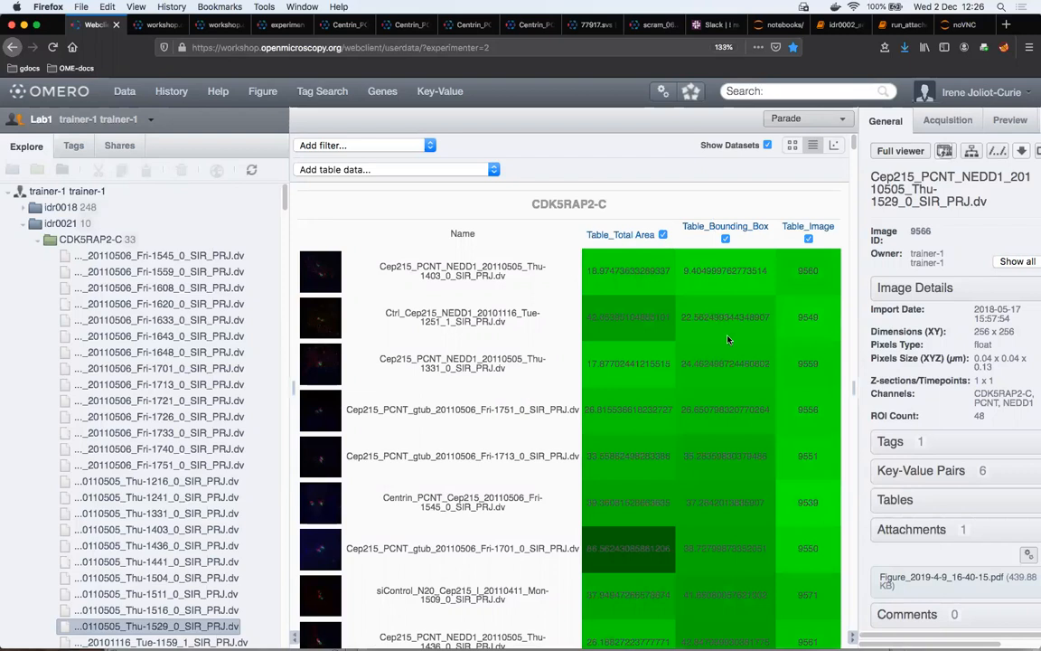
{"action": "scroll", "coordinate": [727, 340], "scroll_direction": "down", "scroll_amount": 5}
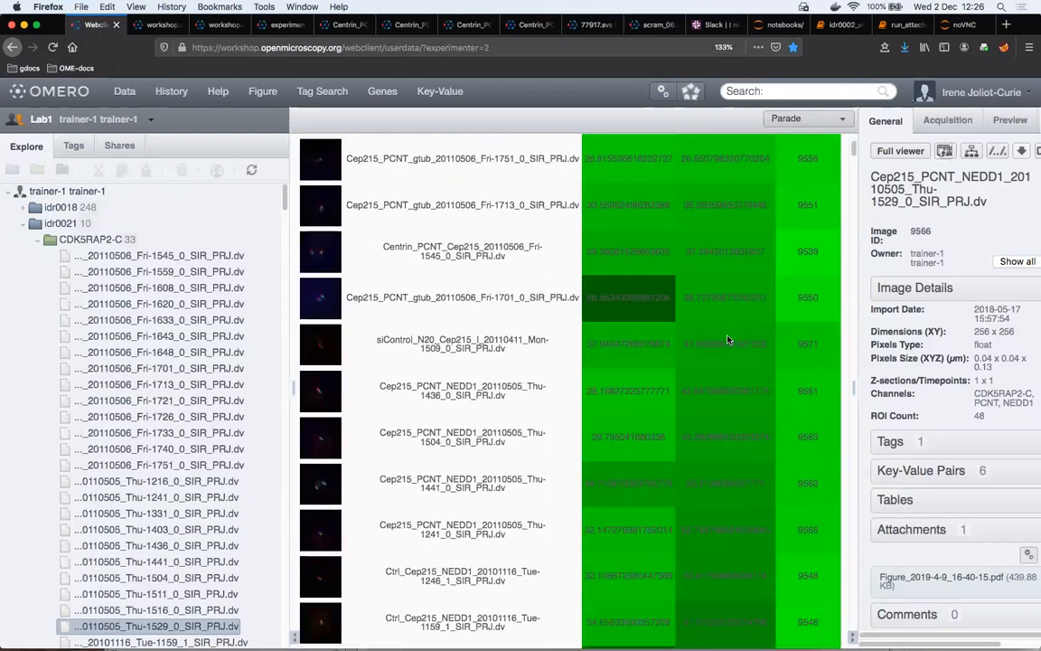
{"action": "scroll", "coordinate": [727, 339], "scroll_direction": "down", "scroll_amount": 5}
{"action": "scroll", "coordinate": [727, 340], "scroll_direction": "up", "scroll_amount": 10}
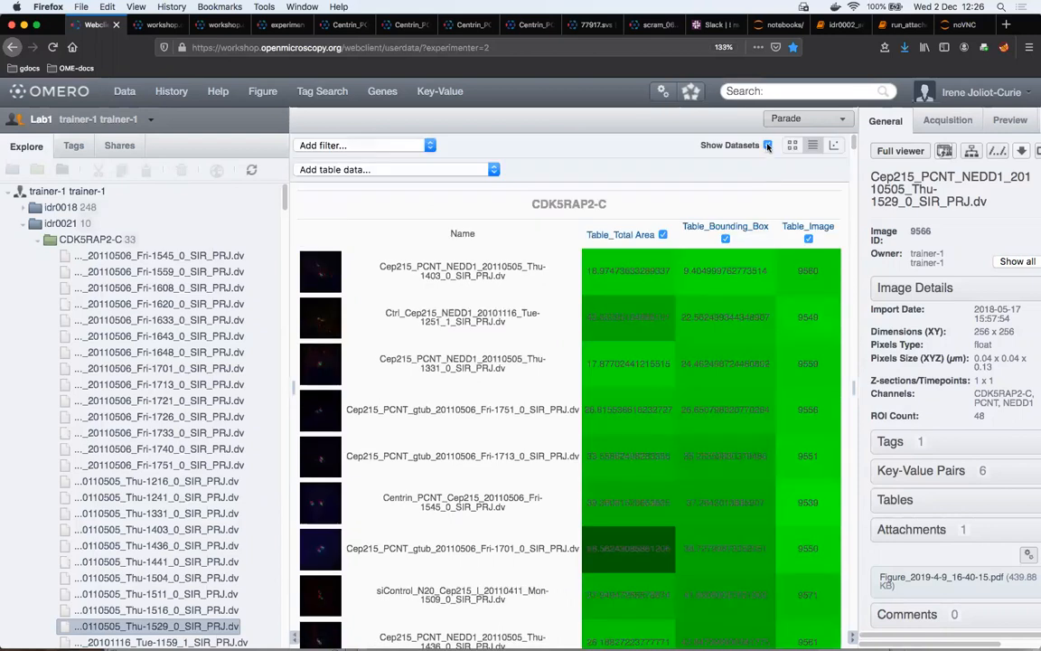
- Stop grouping the table by dataset and sort all images by Table_Bounding_Box in descending order
{"action": "left_click", "coordinate": [767, 146]}
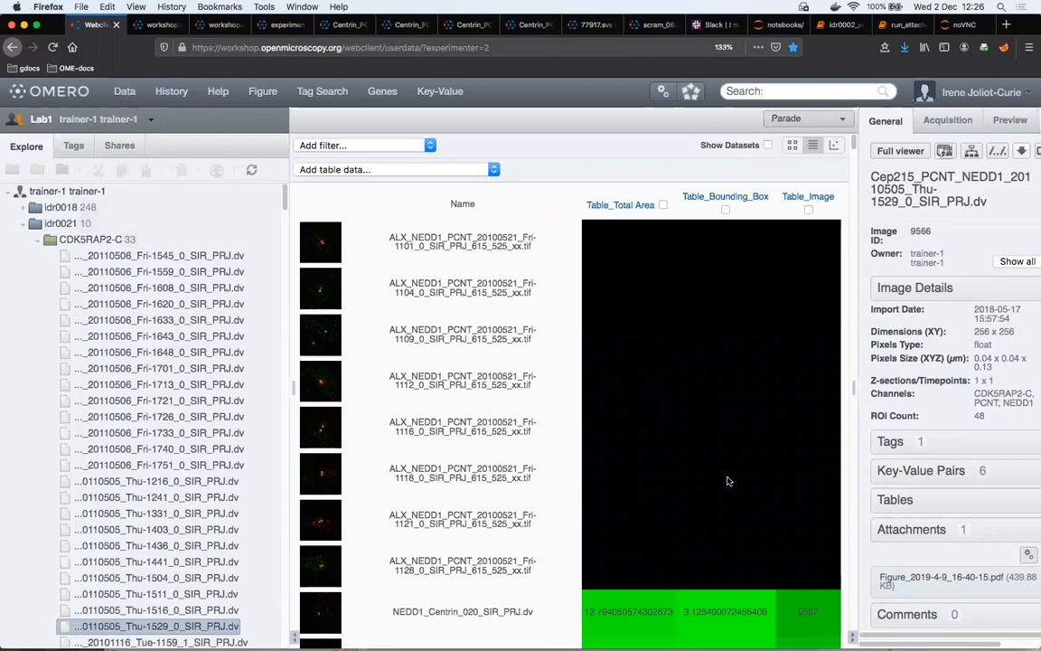
{"action": "left_click", "coordinate": [716, 196]}
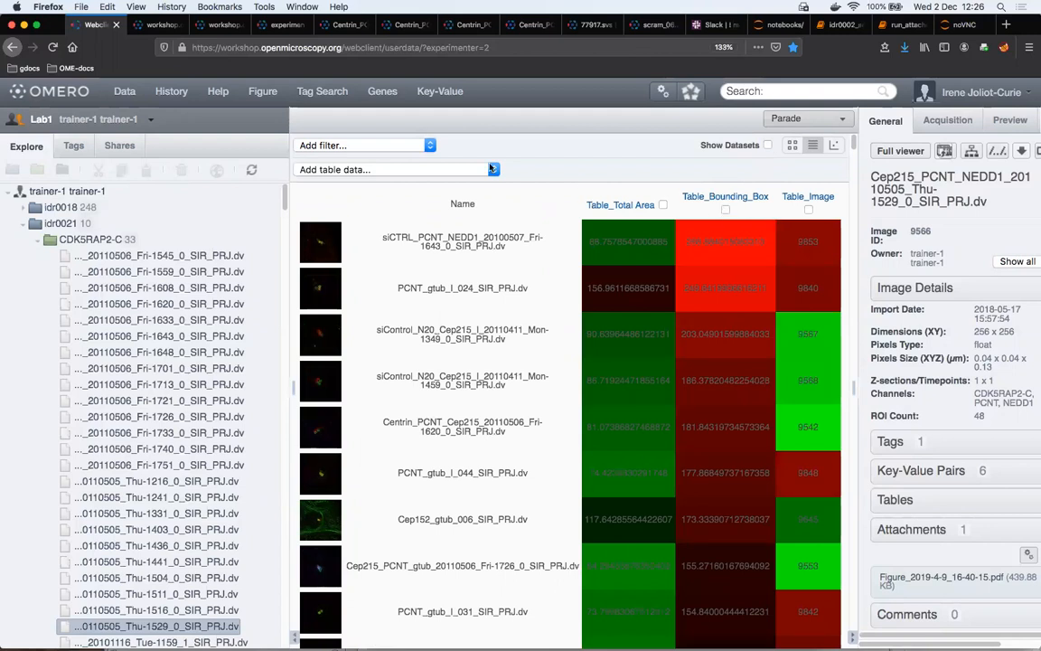
- Filter the table's images to those with an ROI_count greater than 20
{"action": "left_click", "coordinate": [430, 145]}
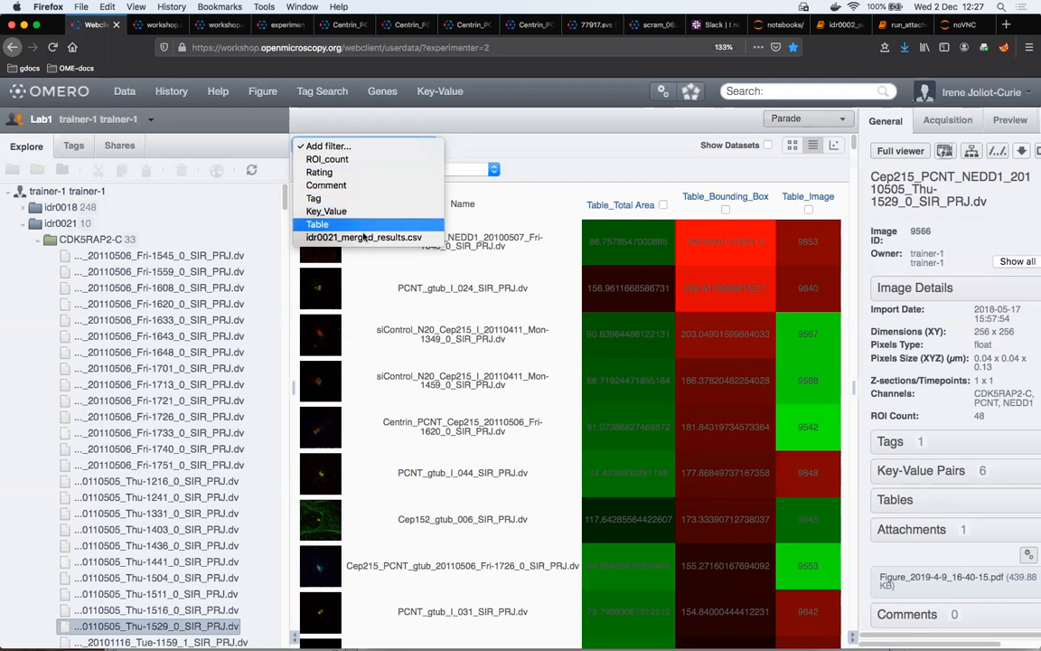
{"action": "left_click", "coordinate": [370, 160]}
{"action": "left_click", "coordinate": [396, 167]}
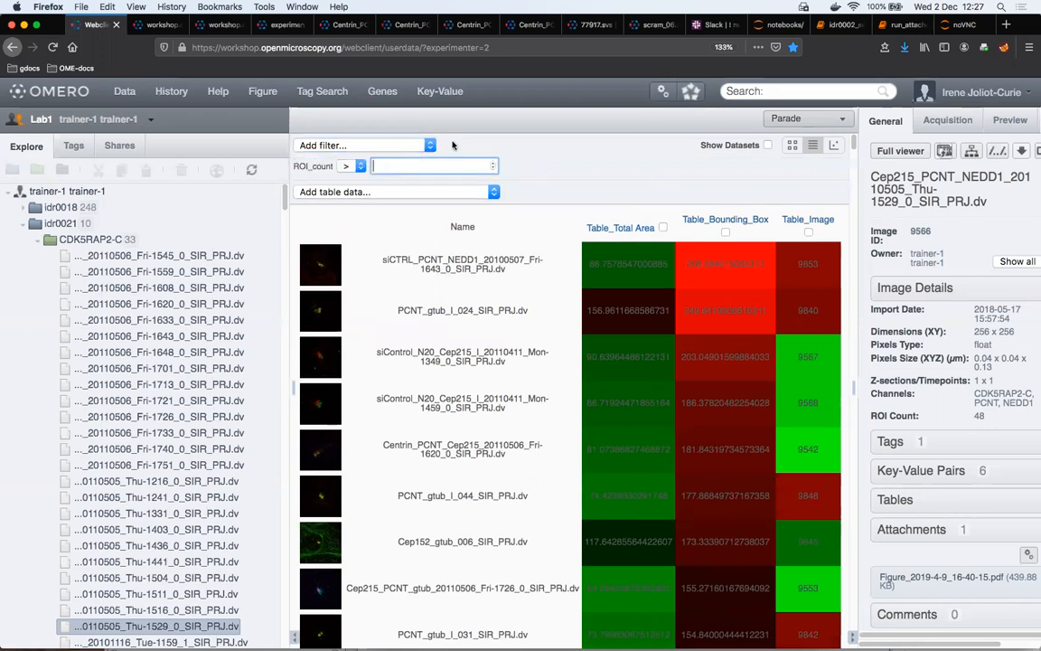
{"action": "type", "text": "2"}
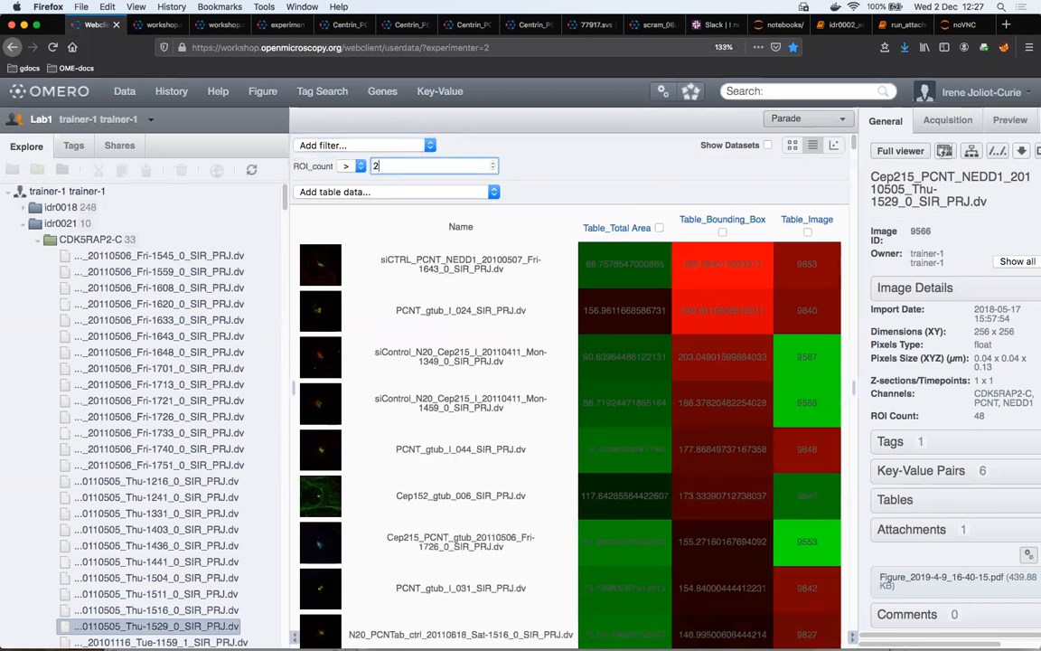
{"action": "type", "text": "0"}
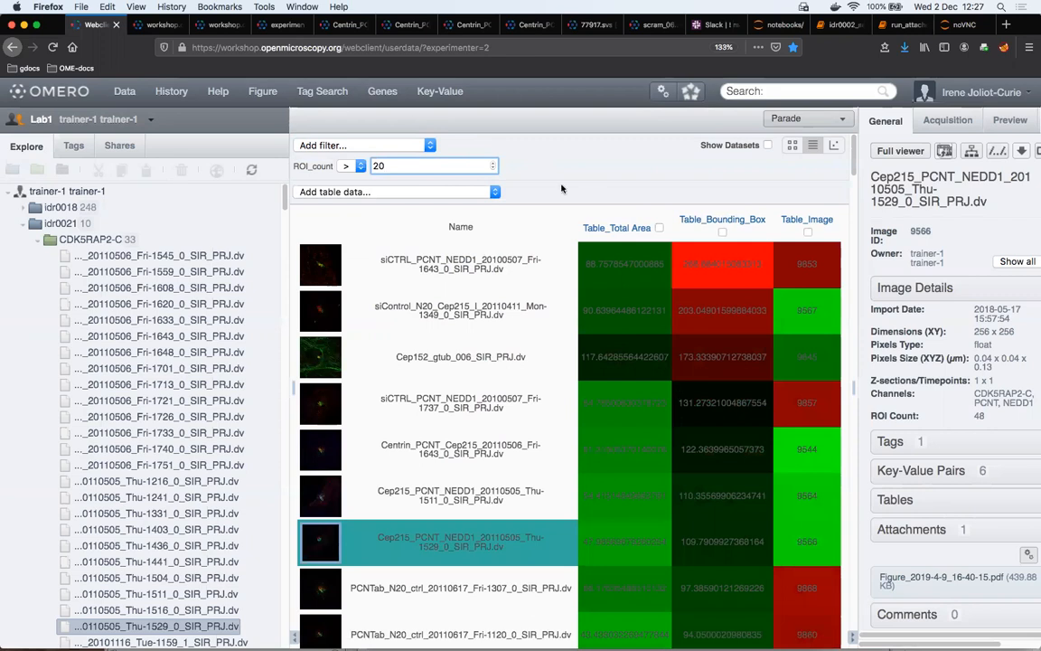
- Add a second ROI_count filter that keeps only images with fewer than 50 ROIs
{"action": "left_click", "coordinate": [422, 146]}
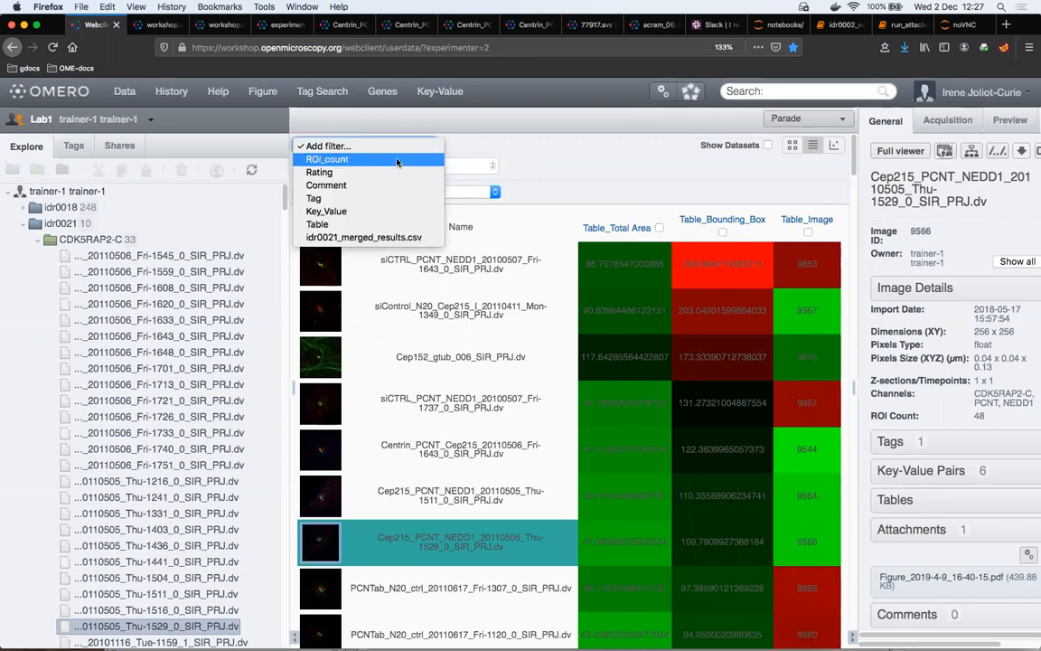
{"action": "left_click", "coordinate": [396, 160]}
{"action": "left_click", "coordinate": [387, 184]}
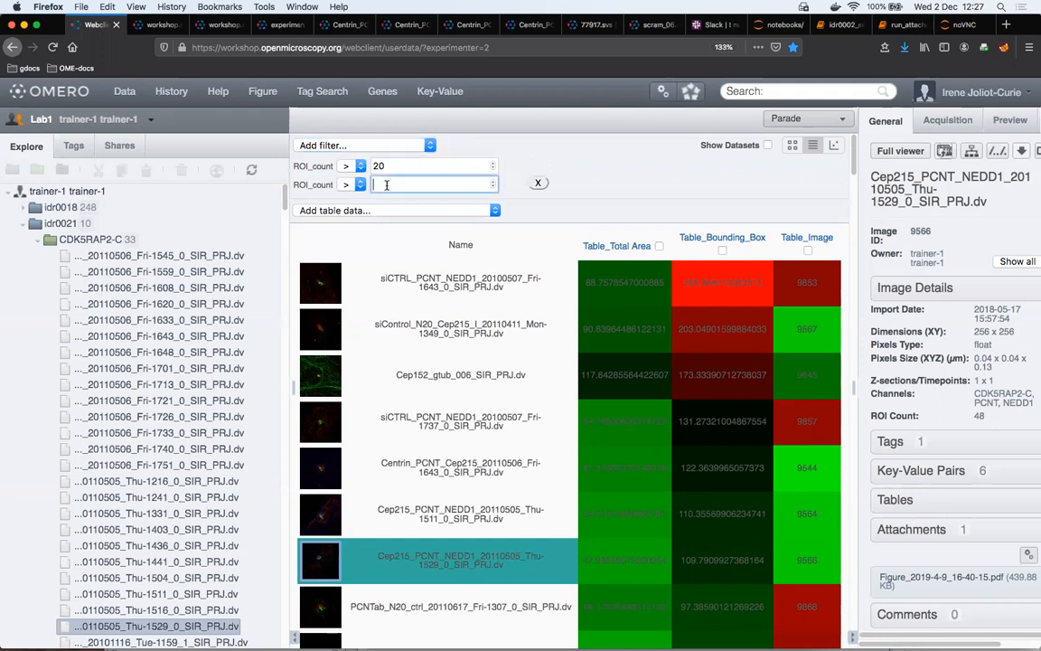
{"action": "left_click", "coordinate": [352, 184]}
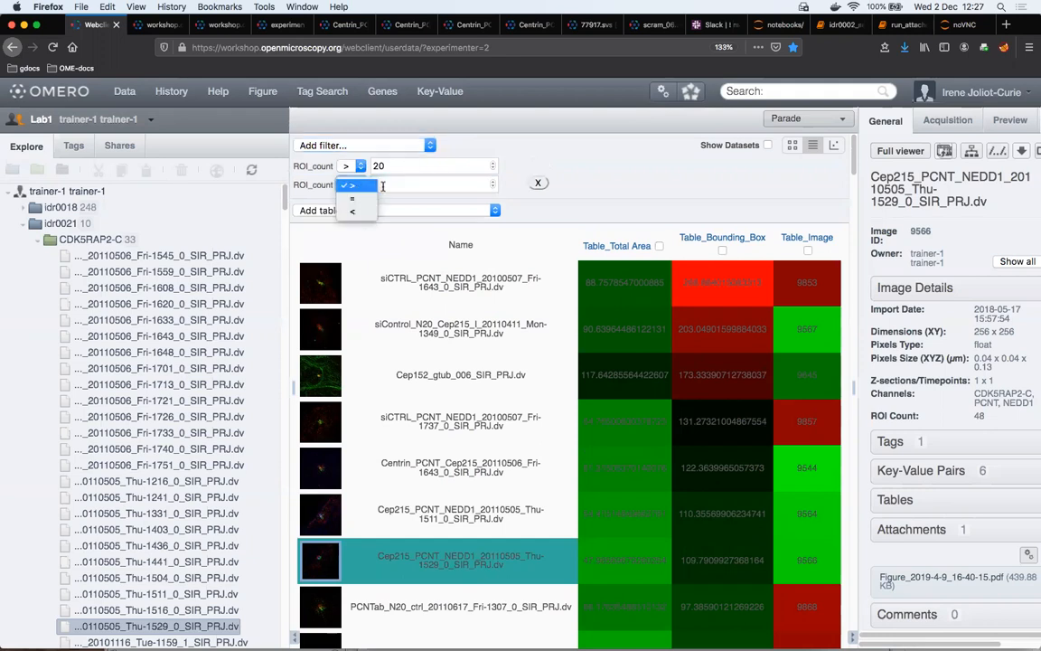
{"action": "left_click", "coordinate": [353, 211]}
{"action": "type", "text": "50"}
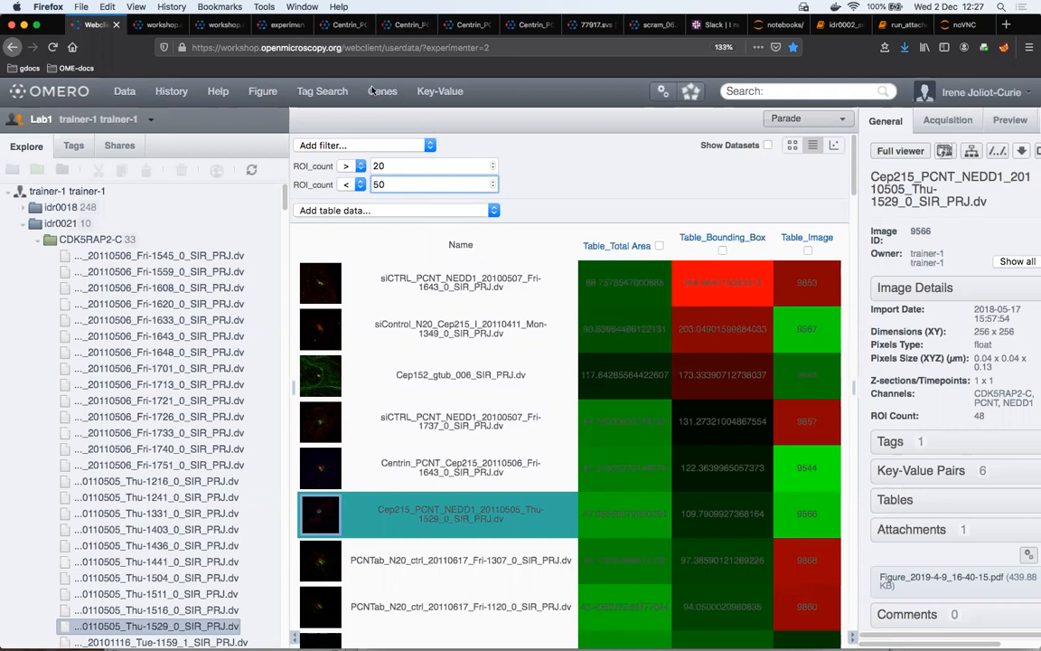
- Try a Rating filter set to 2, and remove it together with both ROI_count filters
{"action": "left_click", "coordinate": [426, 145]}
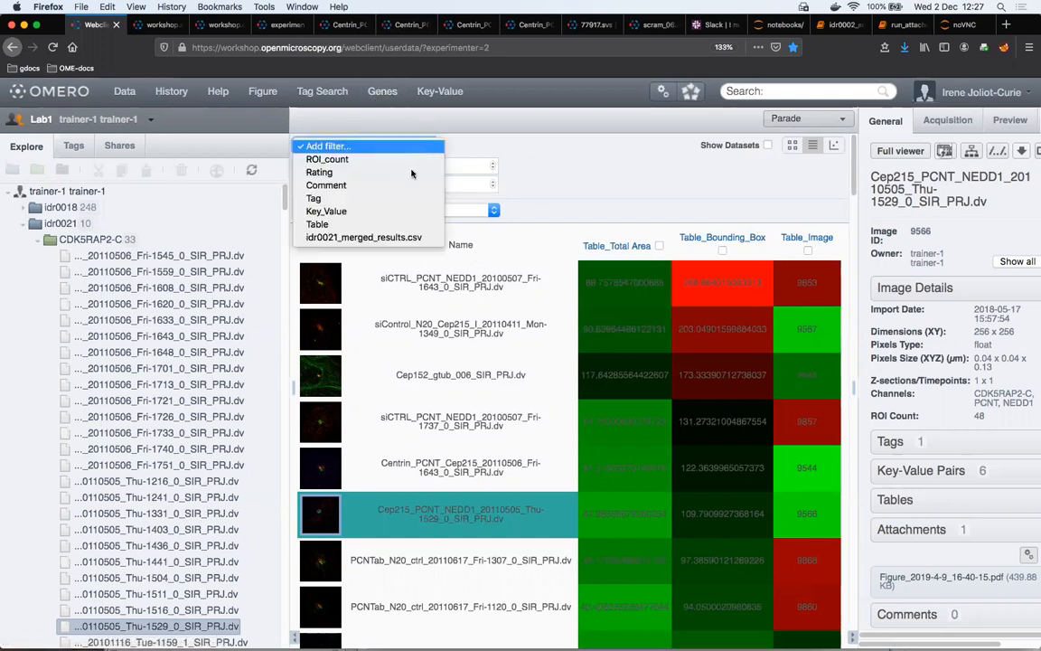
{"action": "left_click", "coordinate": [349, 171]}
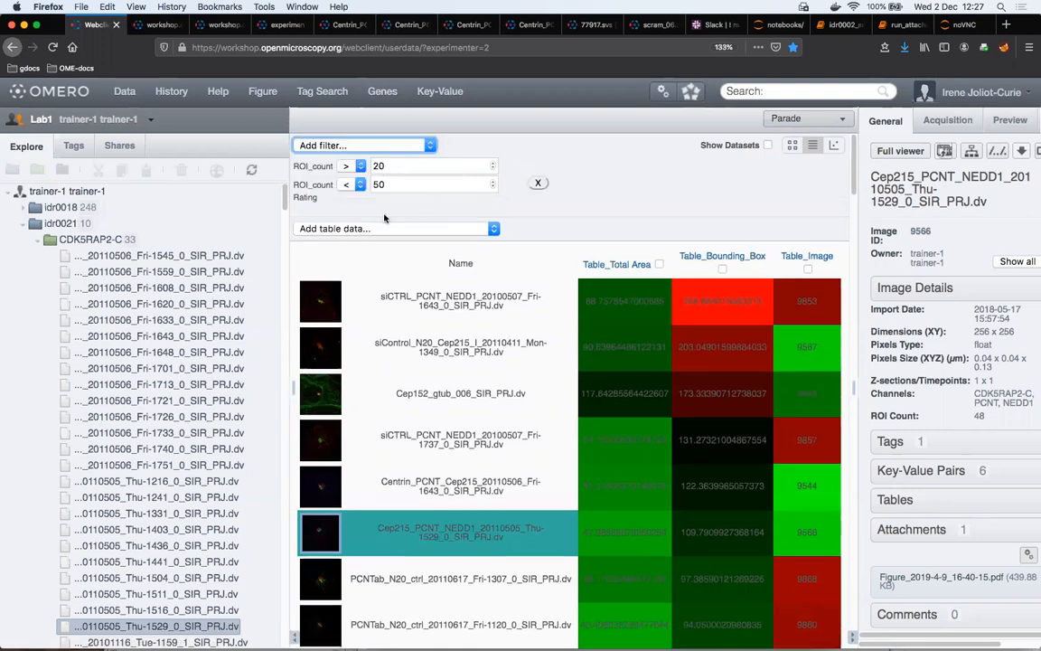
{"action": "left_click", "coordinate": [344, 202]}
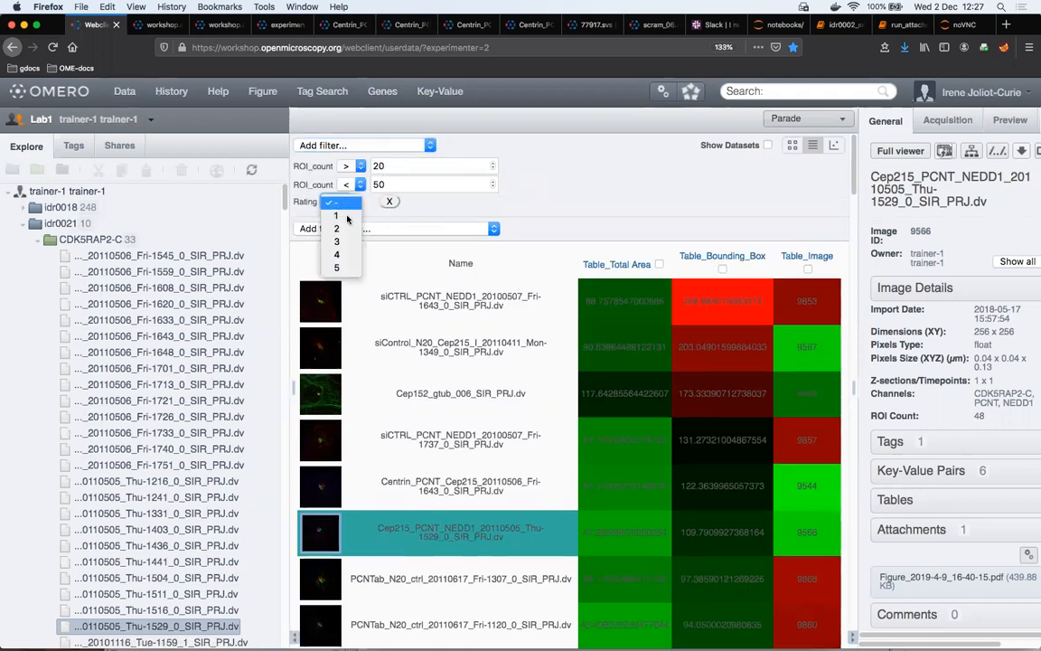
{"action": "left_click", "coordinate": [316, 212]}
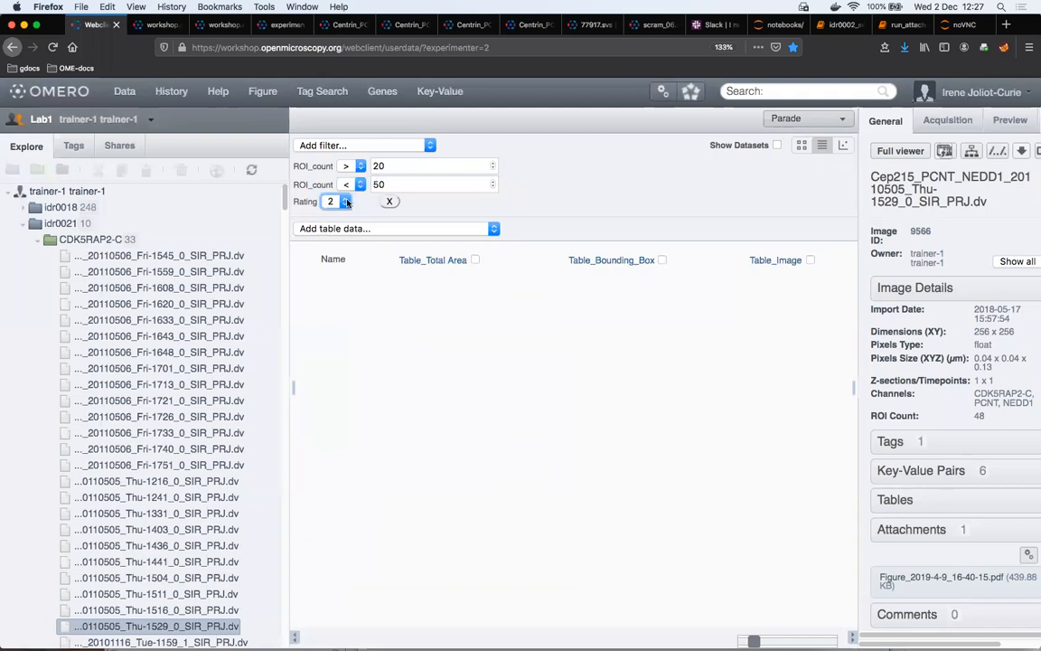
{"action": "left_click", "coordinate": [345, 202]}
{"action": "left_click", "coordinate": [349, 178]}
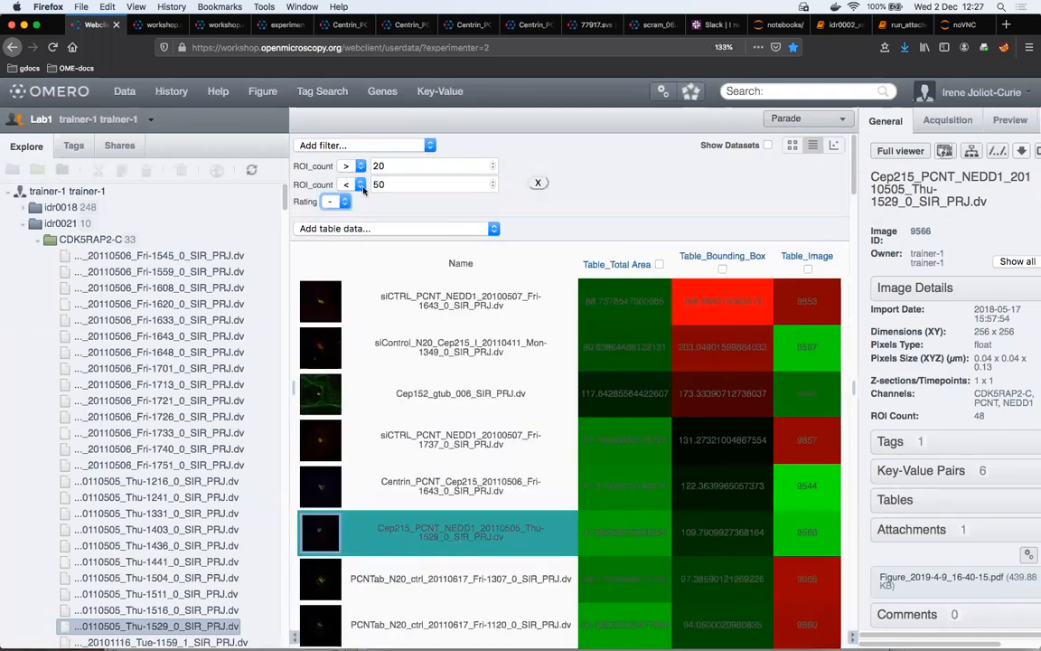
{"action": "left_click", "coordinate": [391, 203]}
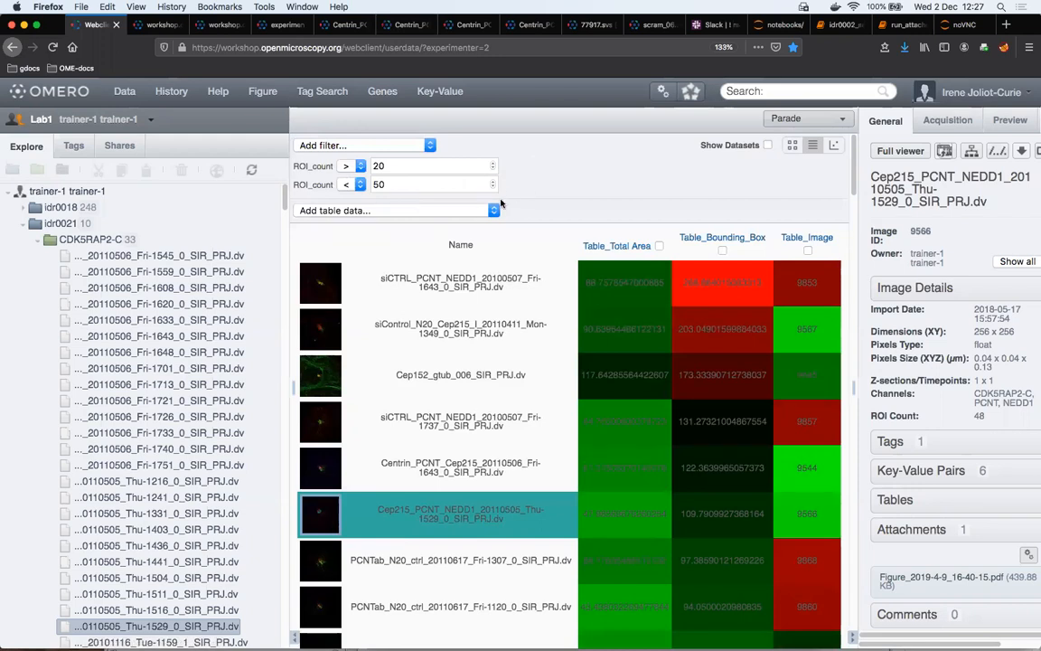
{"action": "left_click", "coordinate": [538, 184]}
{"action": "left_click", "coordinate": [538, 165]}
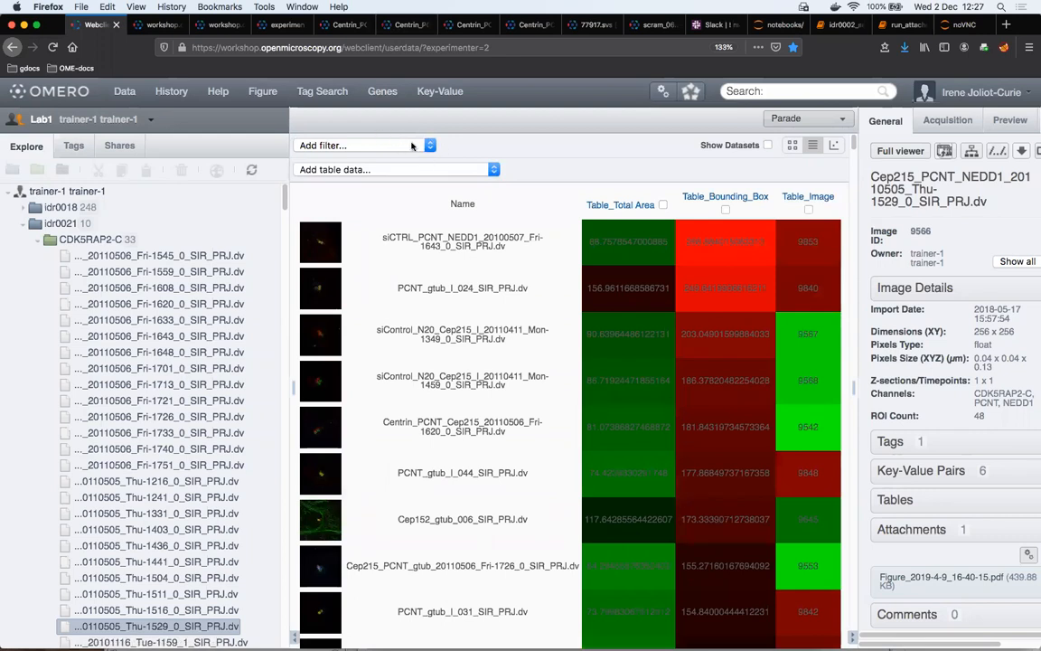
{"action": "left_click", "coordinate": [494, 171]}
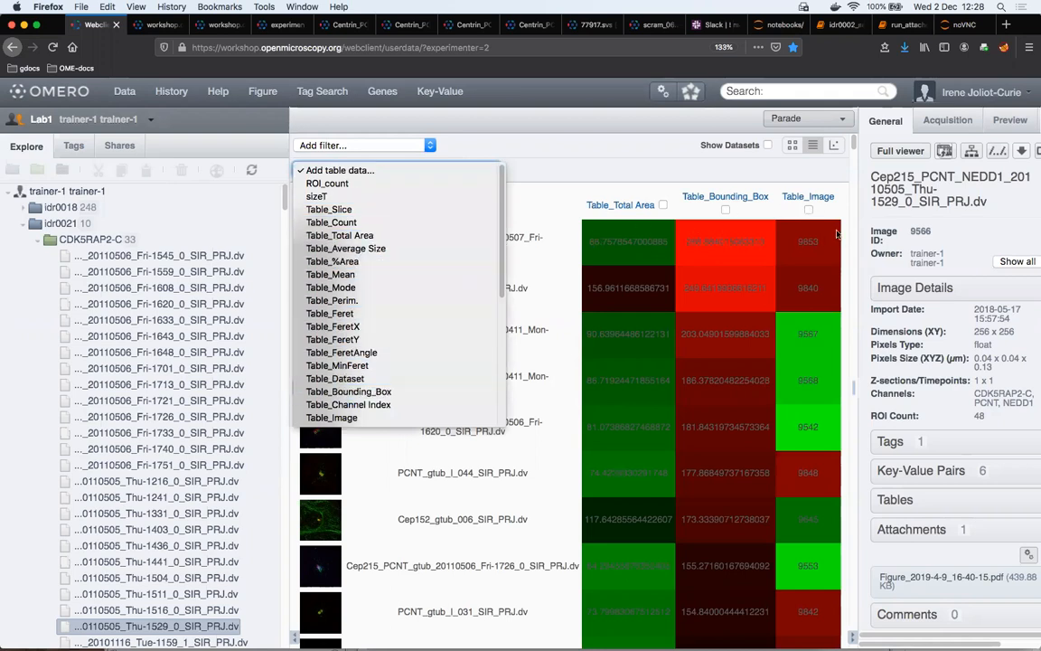
{"action": "left_click", "coordinate": [548, 153]}
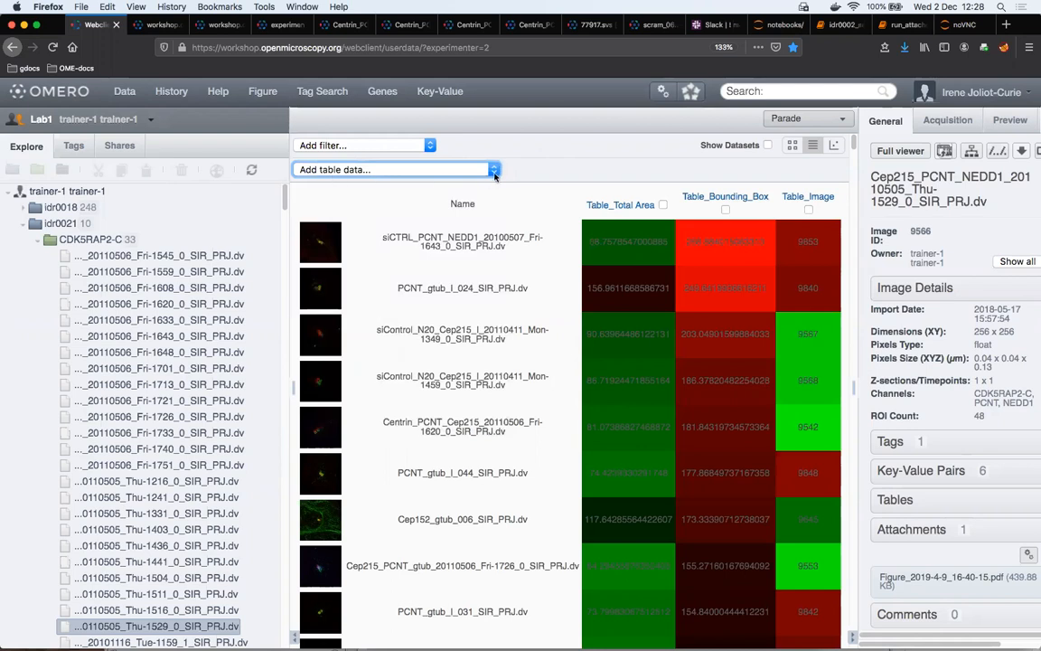
{"action": "left_click", "coordinate": [493, 171]}
{"action": "left_click", "coordinate": [542, 158]}
- Sort all images in the table by Table_Total Area in descending order
{"action": "scroll", "coordinate": [723, 384], "scroll_direction": "down", "scroll_amount": 5}
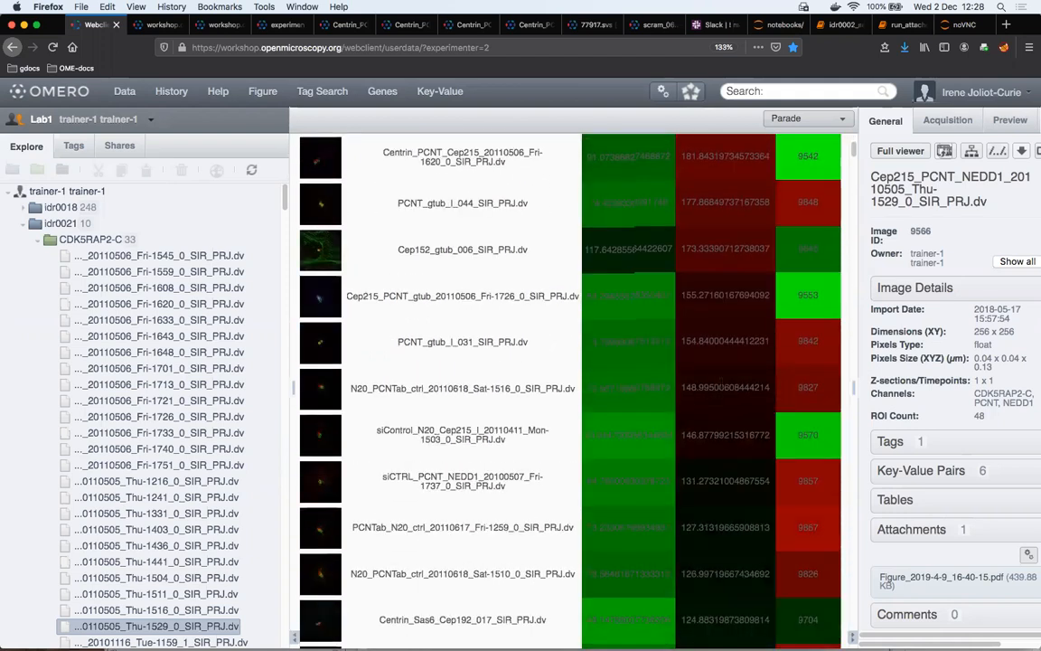
{"action": "scroll", "coordinate": [759, 514], "scroll_direction": "down", "scroll_amount": 2}
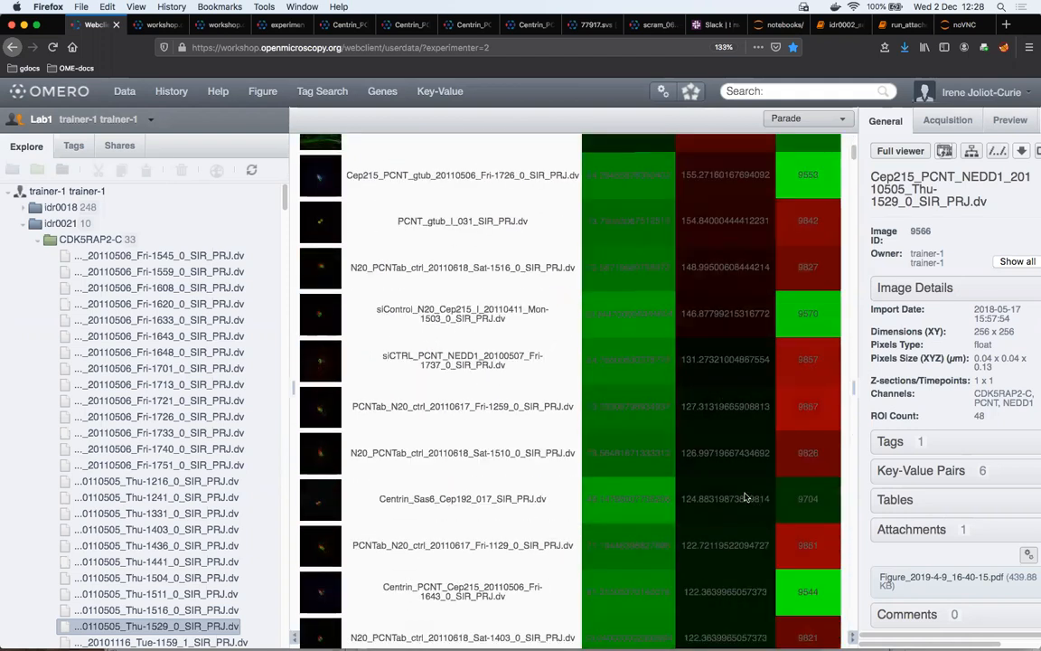
{"action": "scroll", "coordinate": [745, 497], "scroll_direction": "down", "scroll_amount": 5}
{"action": "scroll", "coordinate": [745, 495], "scroll_direction": "down", "scroll_amount": 10}
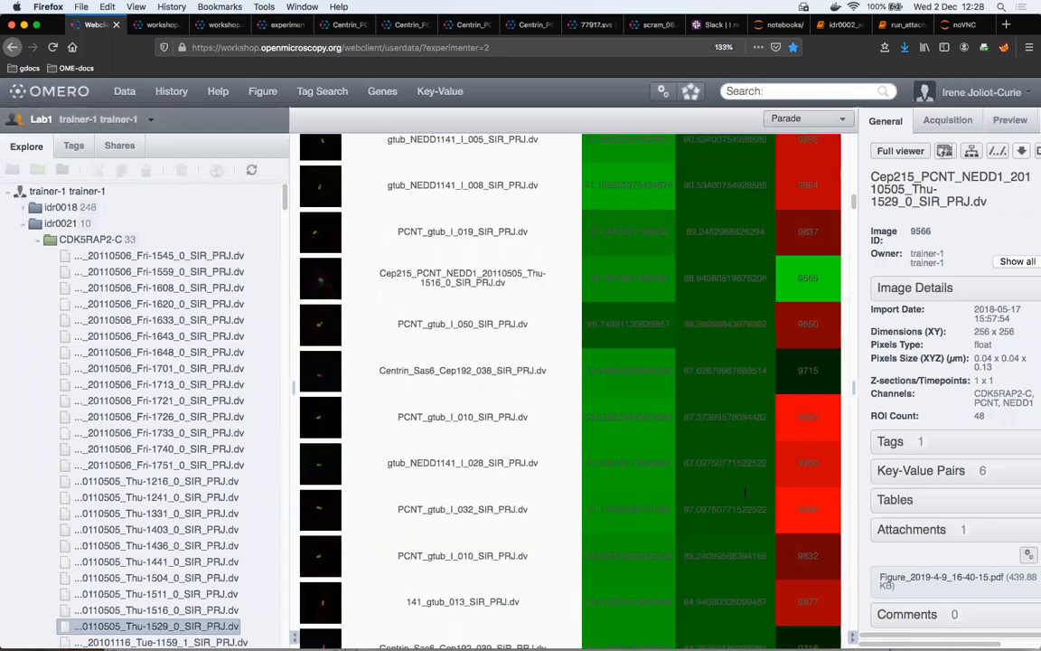
{"action": "scroll", "coordinate": [745, 492], "scroll_direction": "down", "scroll_amount": 15}
{"action": "scroll", "coordinate": [744, 494], "scroll_direction": "down", "scroll_amount": 15}
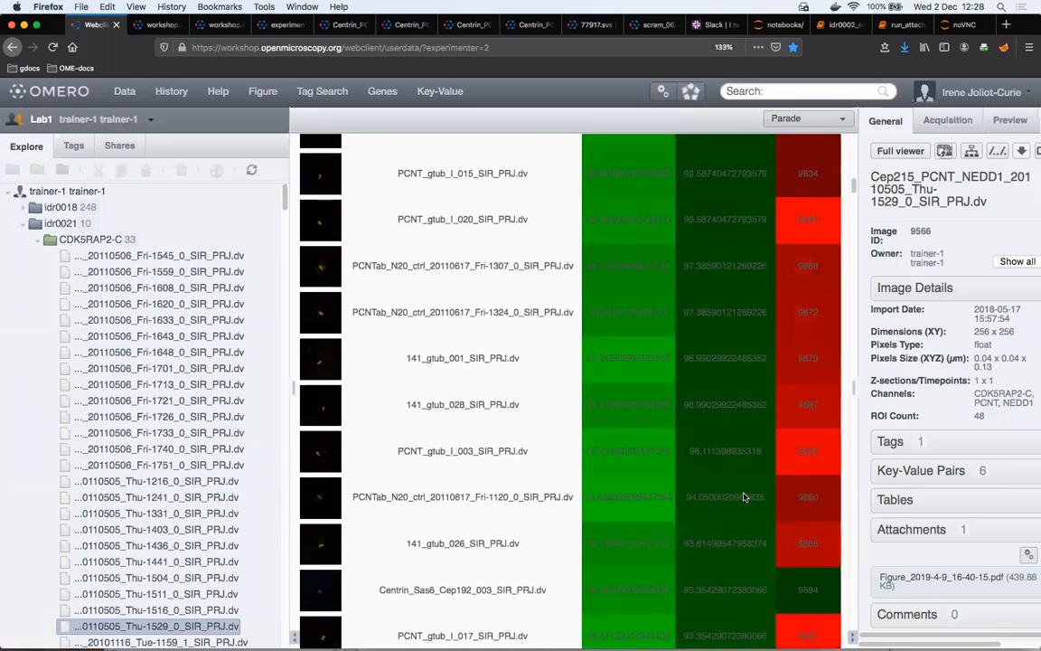
{"action": "scroll", "coordinate": [744, 496], "scroll_direction": "up", "scroll_amount": 10}
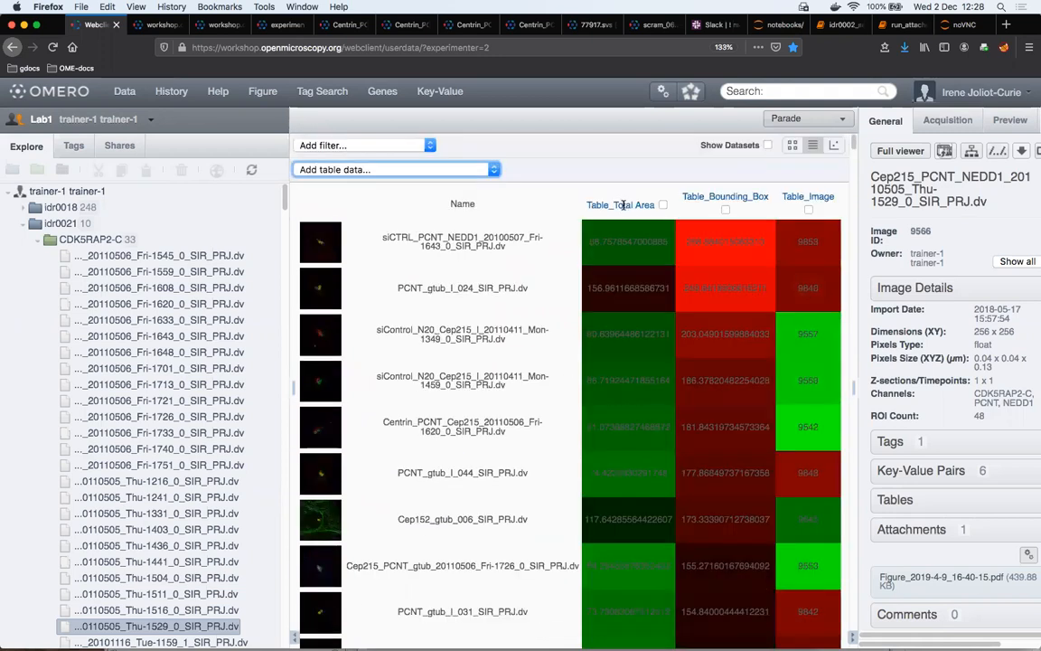
{"action": "left_click", "coordinate": [622, 205]}
{"action": "left_click", "coordinate": [623, 204]}
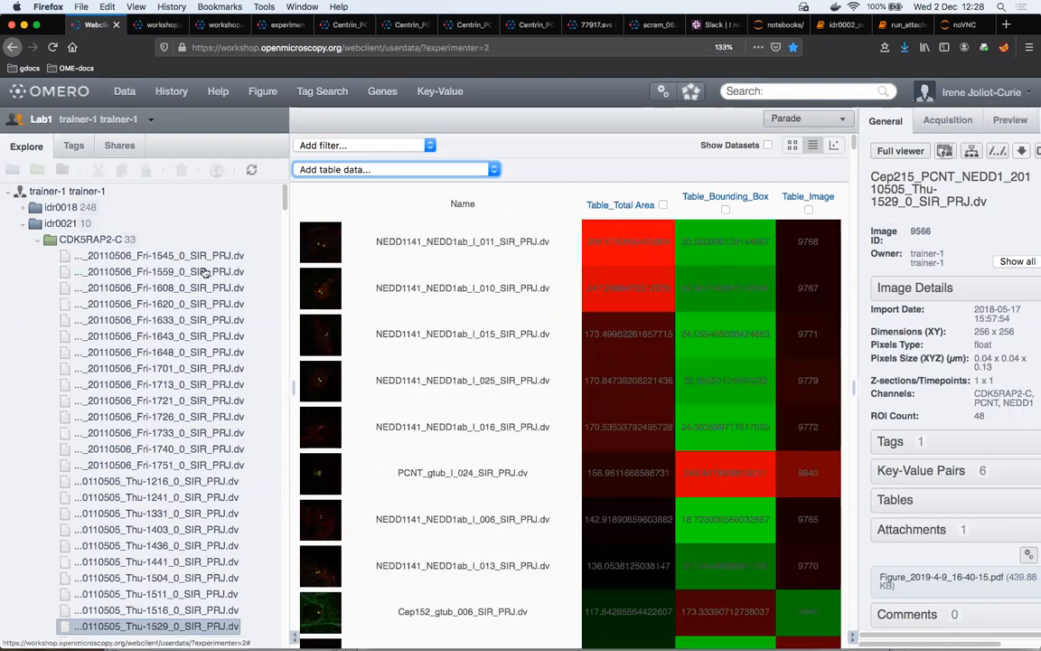
- Switch the images to the scatter plot layout and narrow the data tree to give the plot more width
{"action": "left_click", "coordinate": [833, 146]}
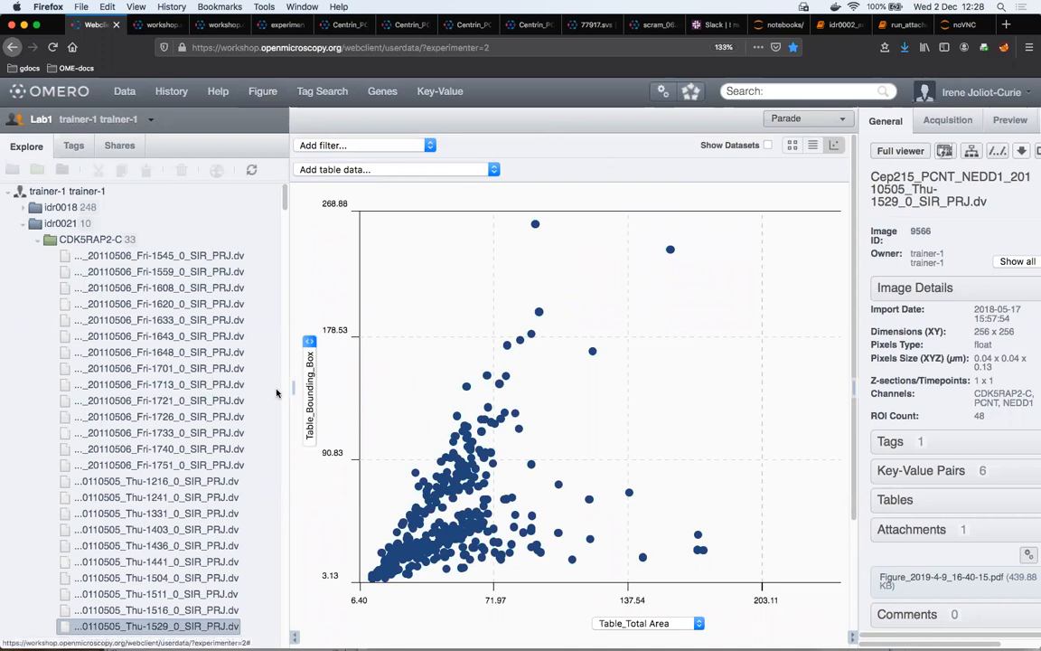
{"action": "left_click_drag", "start_coordinate": [286, 386], "coordinate": [173, 343]}
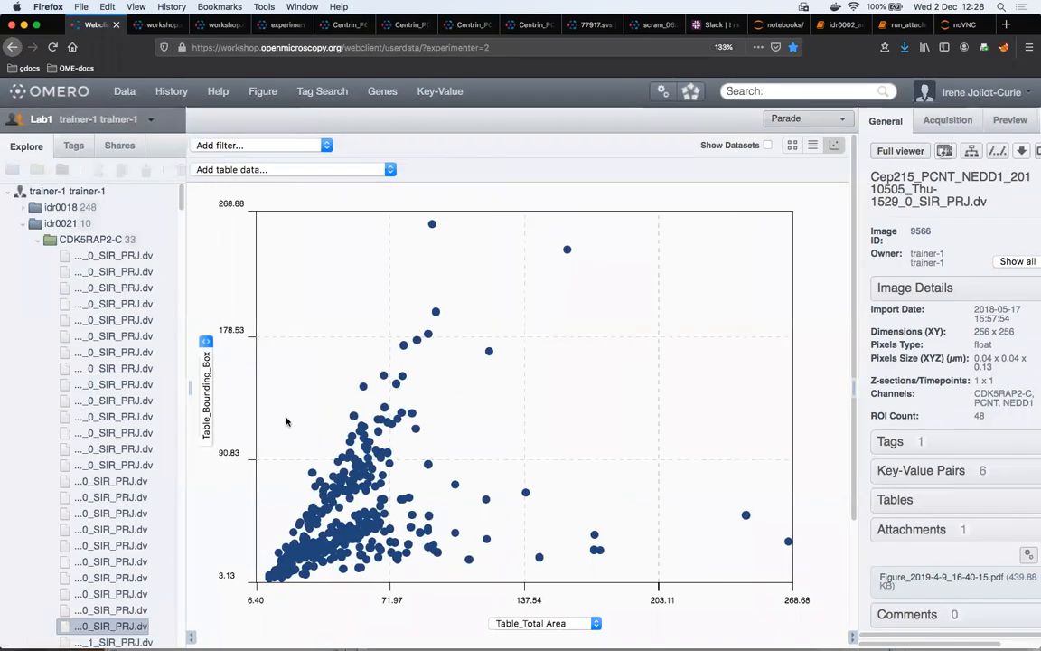
- Plot Table_Image on the vertical axis against Table_Bounding_Box on the horizontal axis
{"action": "left_click", "coordinate": [208, 343]}
{"action": "left_click", "coordinate": [237, 360]}
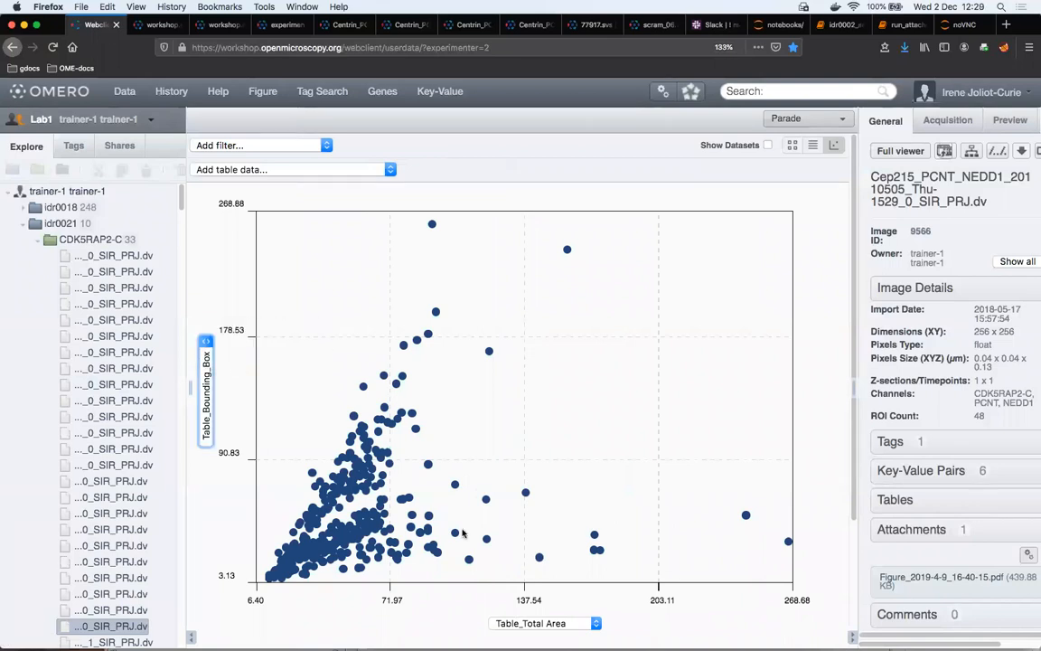
{"action": "left_click", "coordinate": [593, 623]}
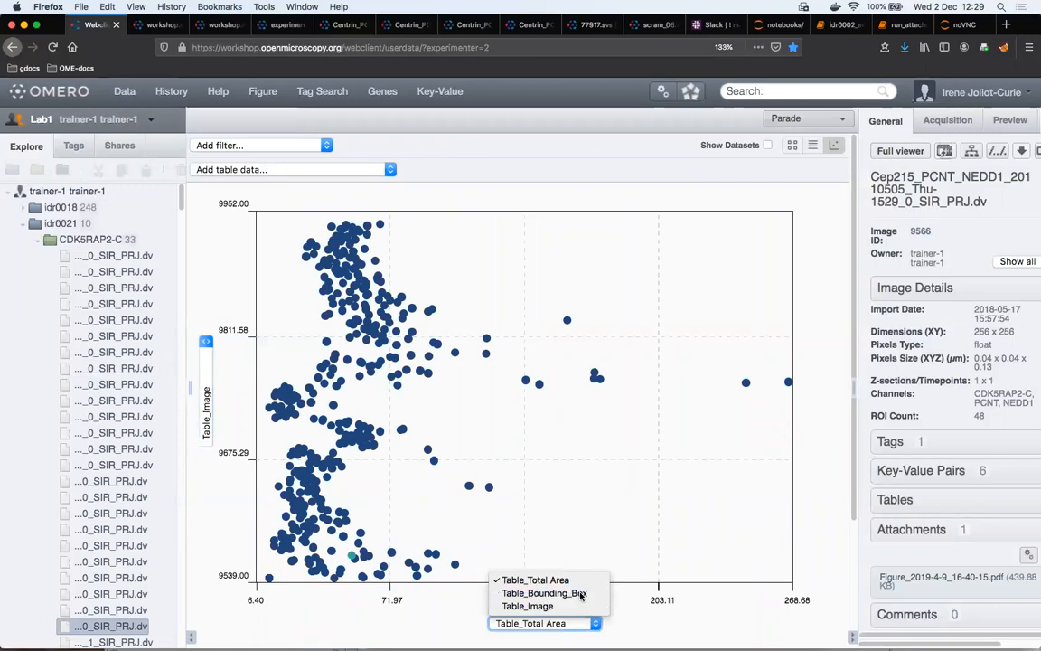
{"action": "left_click", "coordinate": [582, 593]}
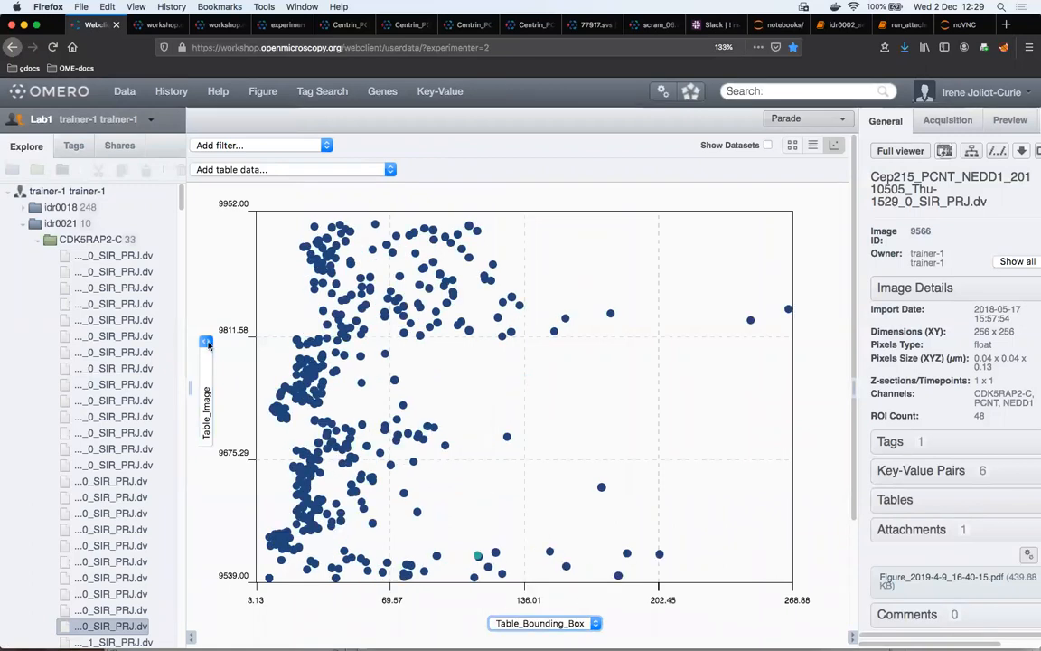
- Plot Table_Total Area on the vertical axis and select the two outlier points with the highest Table_Bounding_Box values
{"action": "left_click", "coordinate": [206, 341]}
{"action": "left_click", "coordinate": [261, 321]}
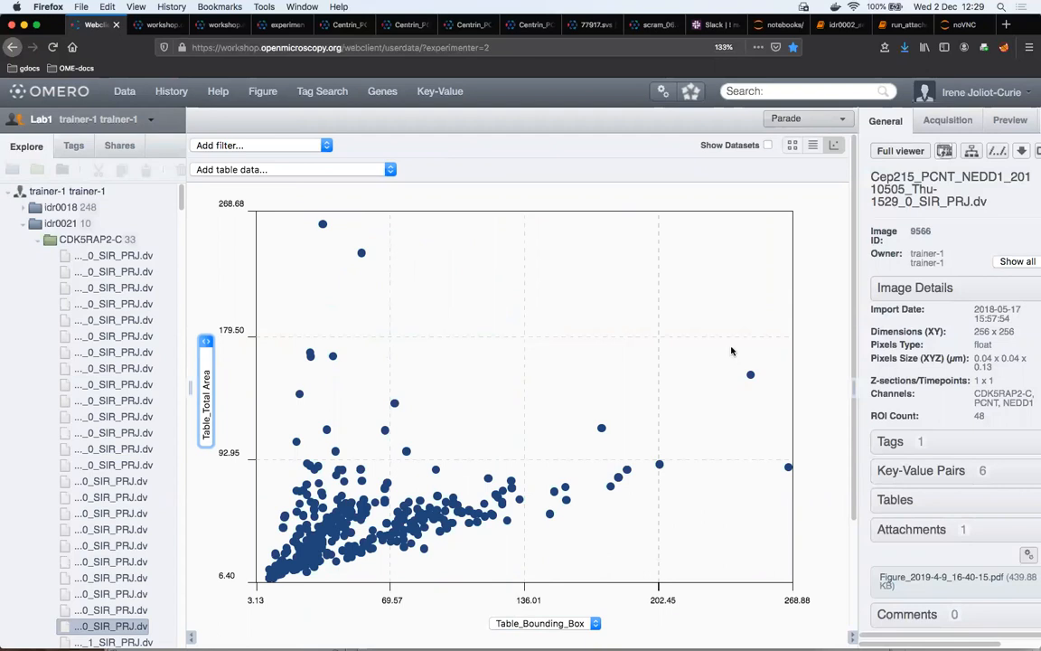
{"action": "left_click_drag", "start_coordinate": [727, 341], "coordinate": [810, 497]}
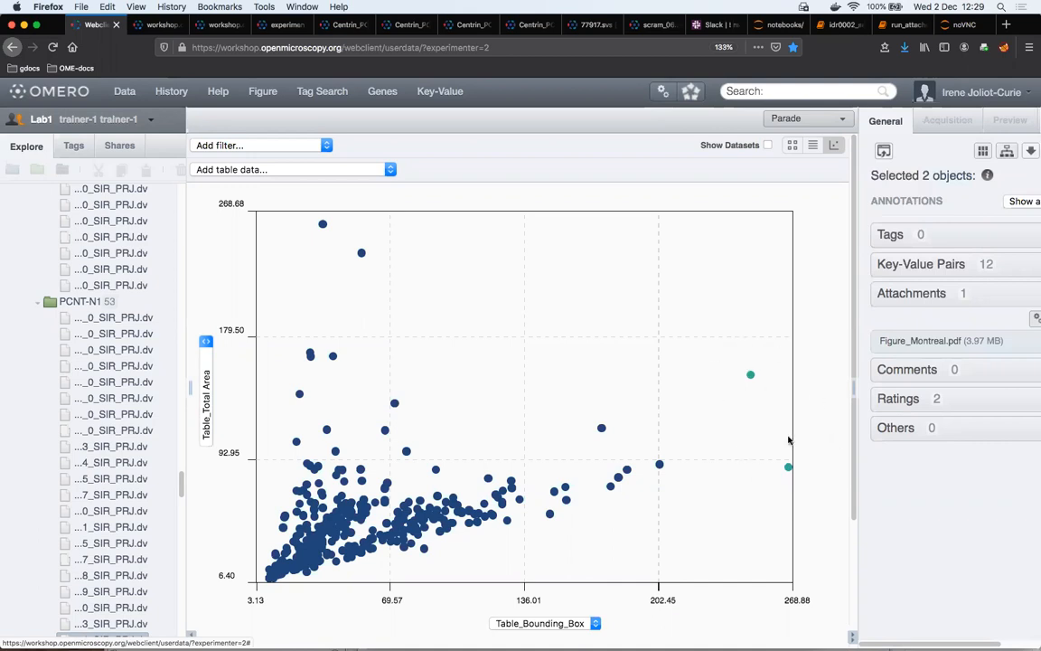
- Open the two selected images in OMERO.iviewer
{"action": "left_click", "coordinate": [884, 152]}
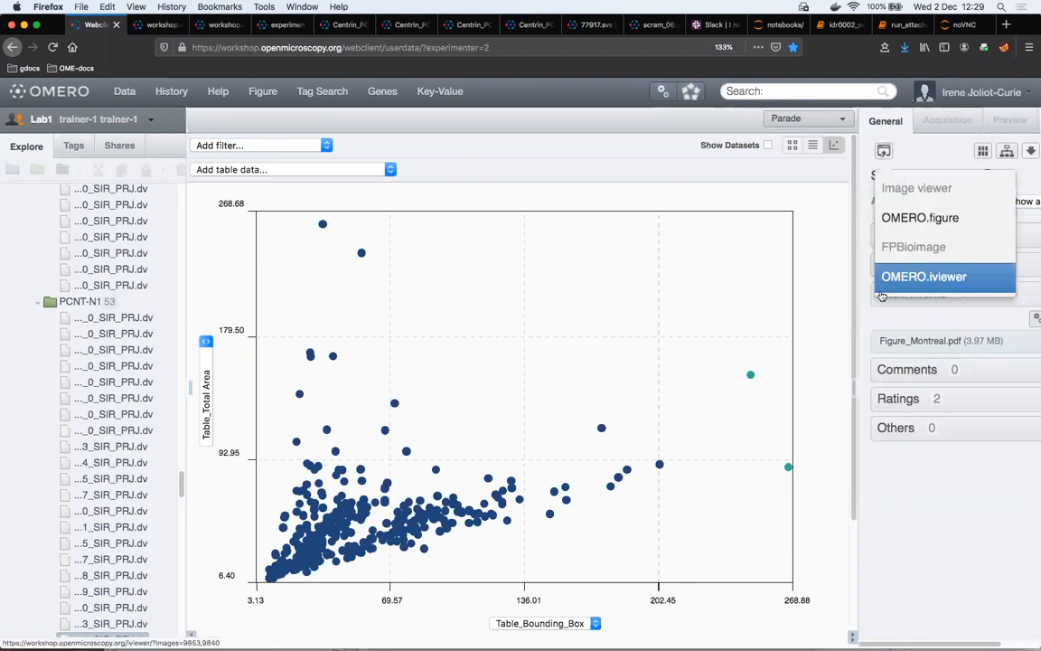
{"action": "left_click", "coordinate": [883, 150]}
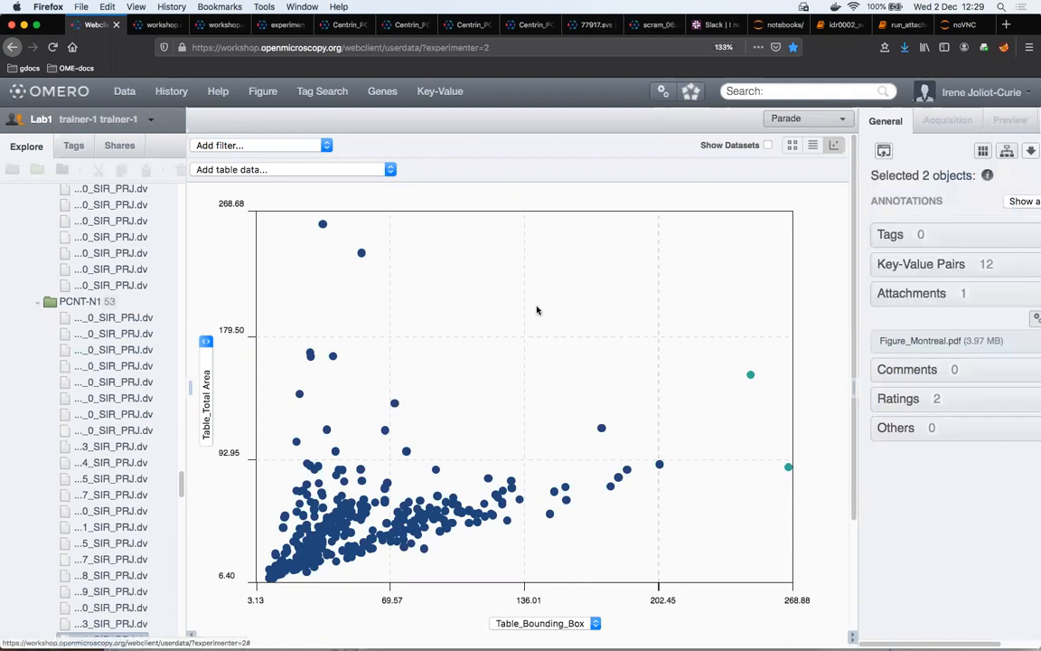
{"action": "left_click", "coordinate": [883, 150]}
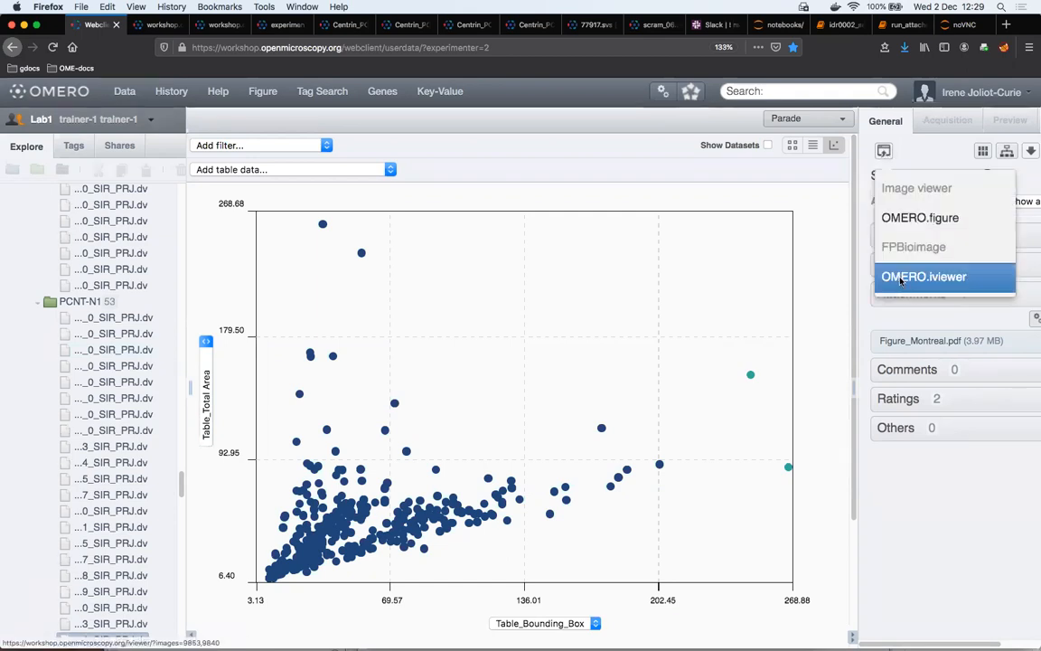
{"action": "left_click", "coordinate": [897, 272]}
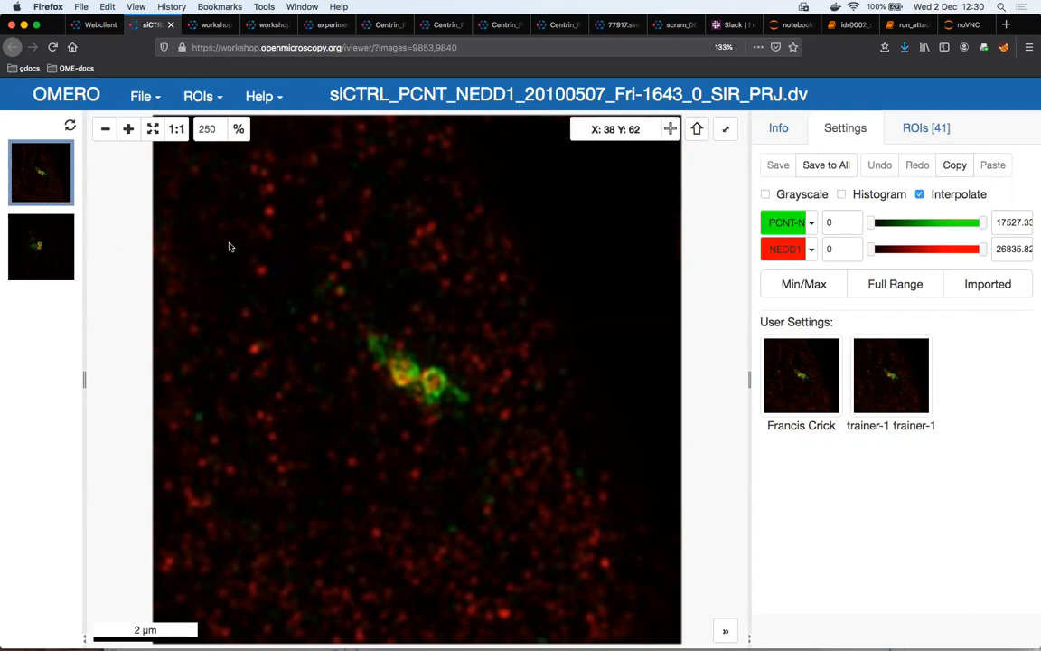
{"action": "left_click", "coordinate": [914, 131]}
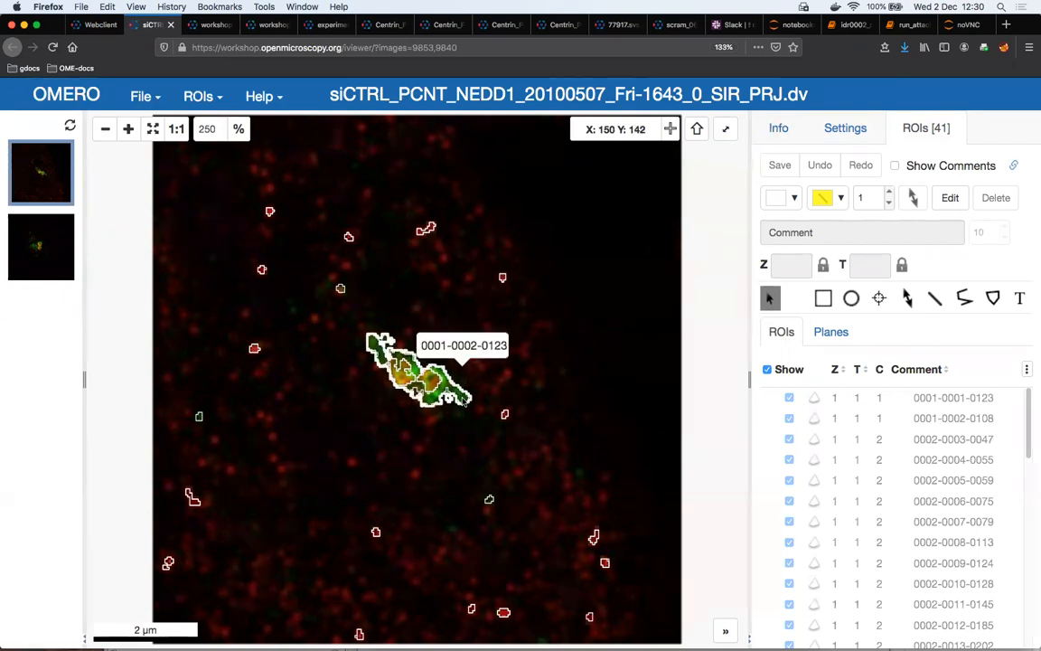
{"action": "left_click", "coordinate": [463, 398]}
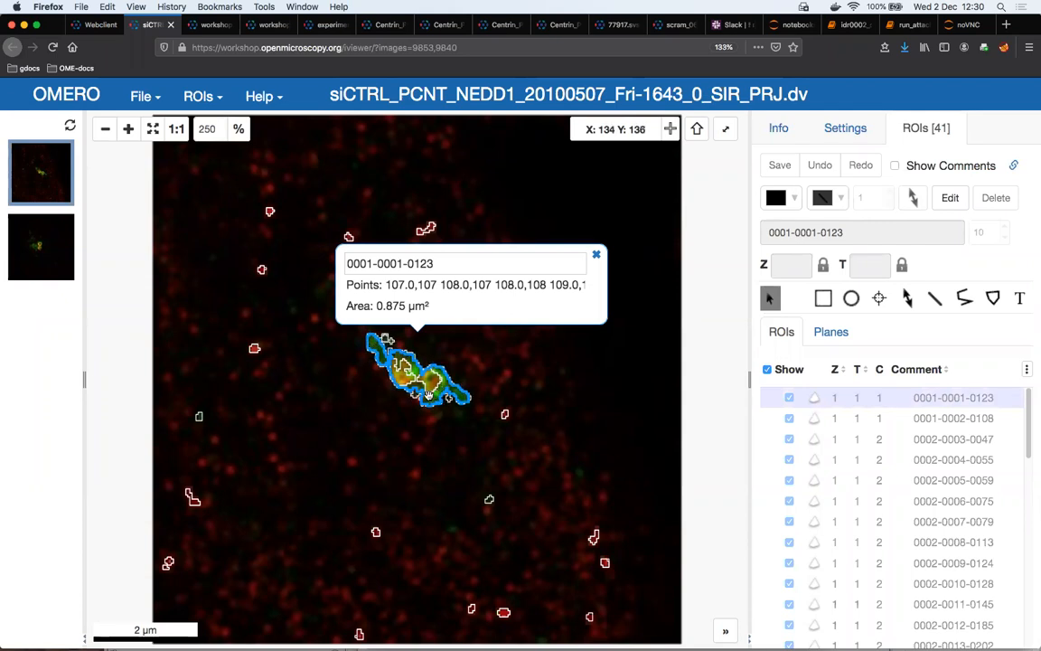
{"action": "scroll", "coordinate": [428, 395], "scroll_direction": "up", "scroll_amount": 1}
{"action": "scroll", "coordinate": [365, 358], "scroll_direction": "up", "scroll_amount": 3}
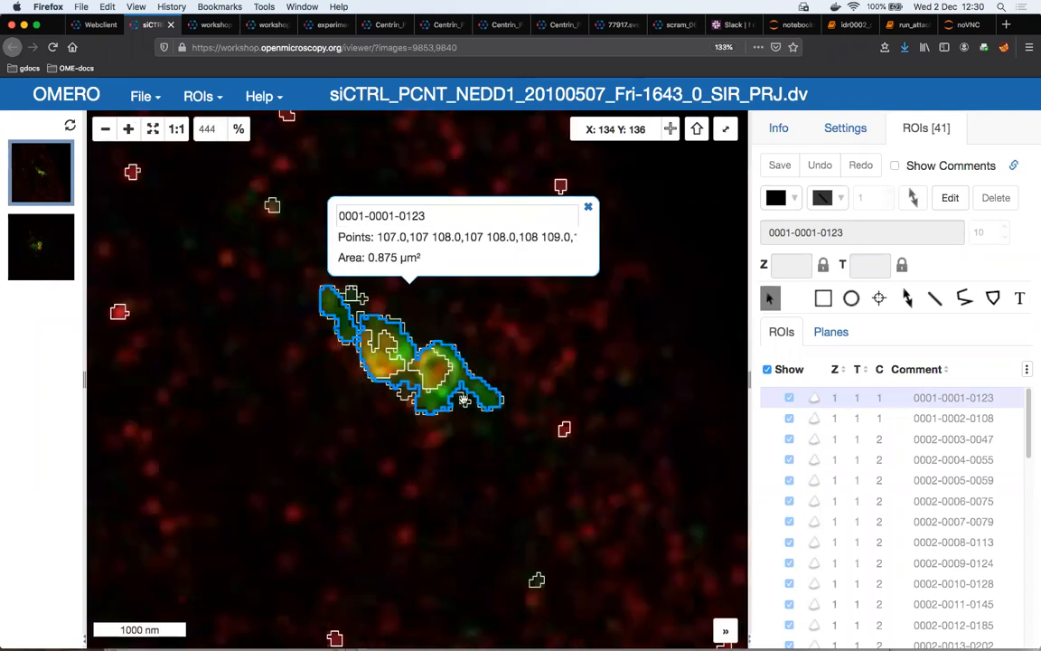
{"action": "scroll", "coordinate": [429, 398], "scroll_direction": "up", "scroll_amount": 3}
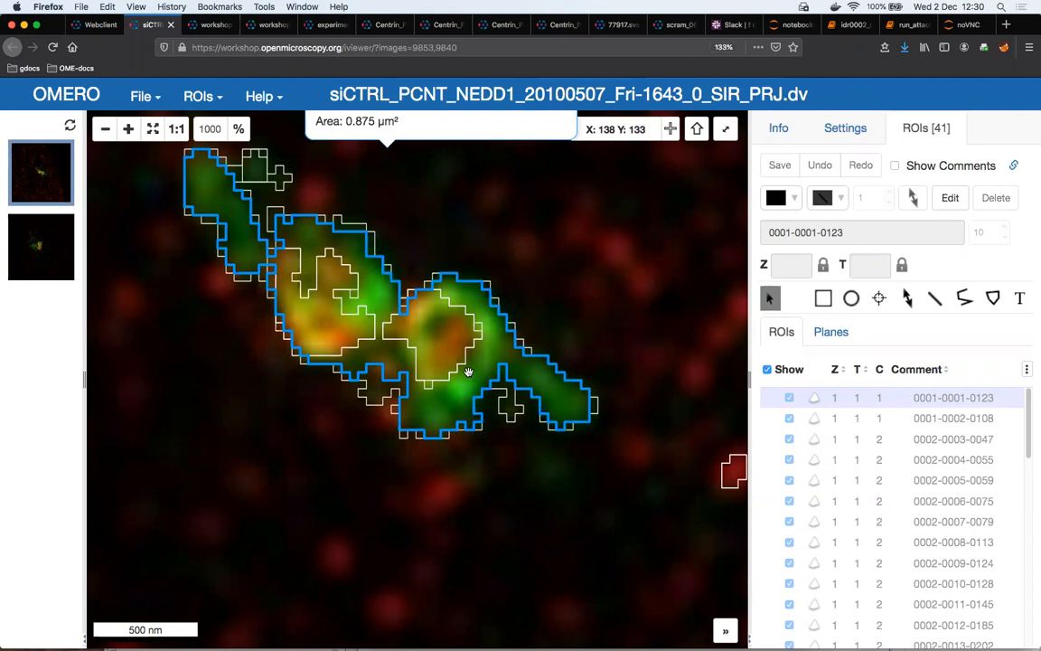
{"action": "scroll", "coordinate": [468, 371], "scroll_direction": "up", "scroll_amount": 1}
{"action": "scroll", "coordinate": [467, 371], "scroll_direction": "up", "scroll_amount": 3}
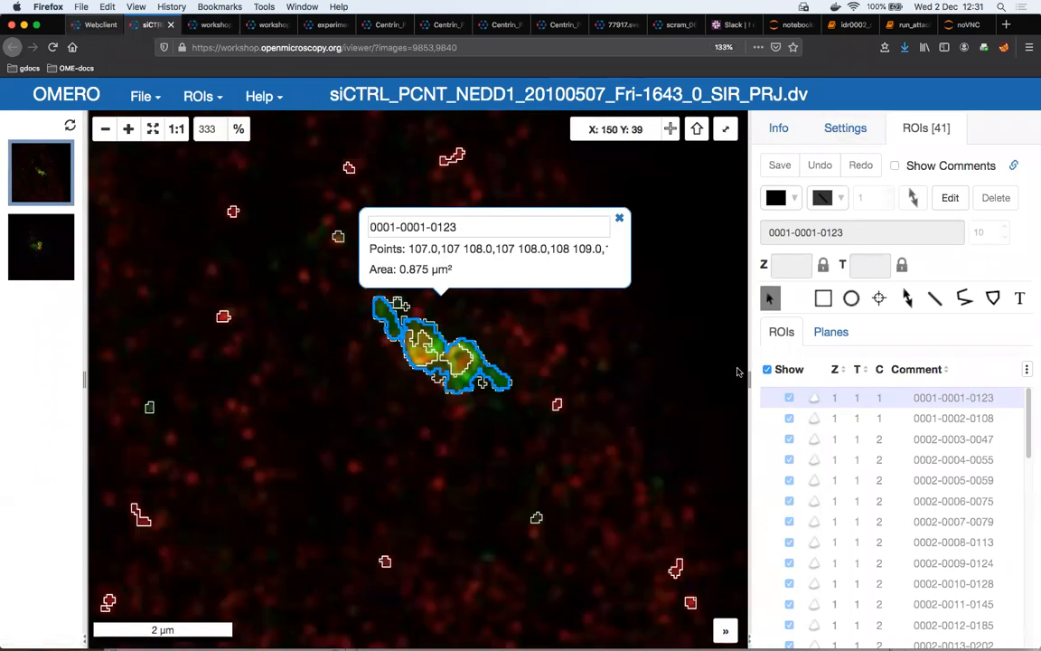
- Return to the OMERO webclient and switch the central view of the images from Parade to Thumbnails
{"action": "key", "text": "ctrl+shift+Tab"}
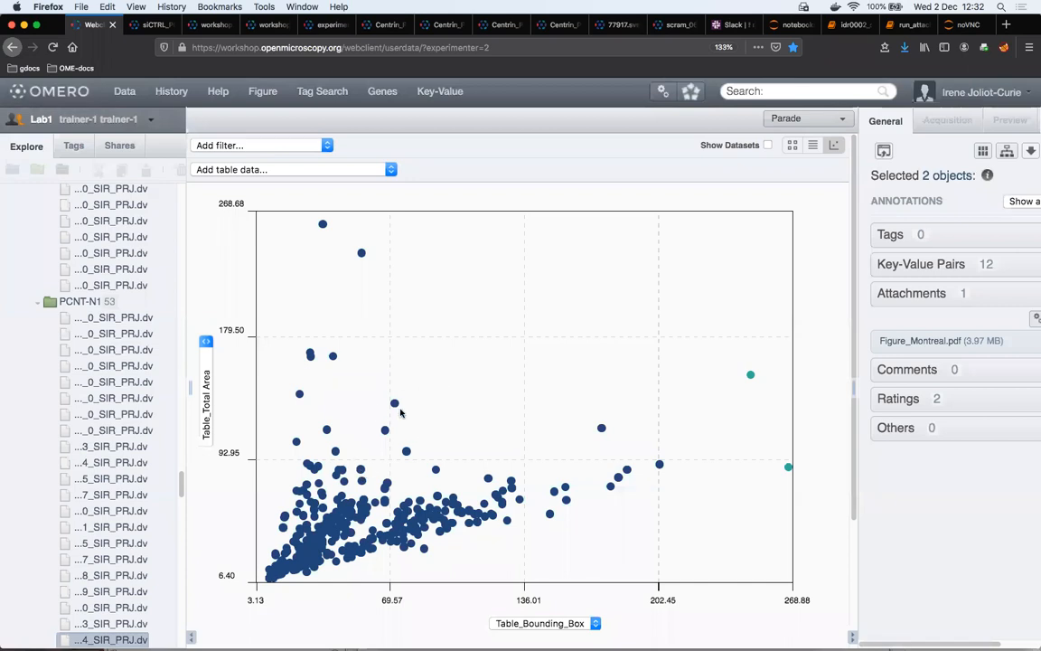
{"action": "scroll", "coordinate": [384, 414], "scroll_direction": "down", "scroll_amount": 4}
{"action": "scroll", "coordinate": [400, 414], "scroll_direction": "up", "scroll_amount": 4}
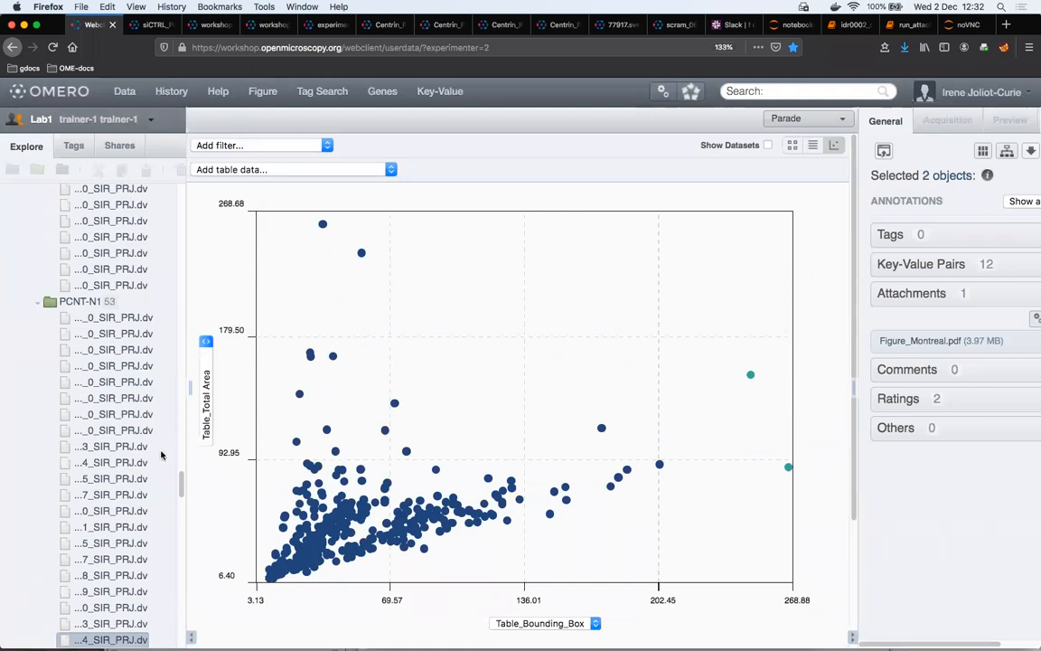
{"action": "scroll", "coordinate": [127, 389], "scroll_direction": "up", "scroll_amount": 5}
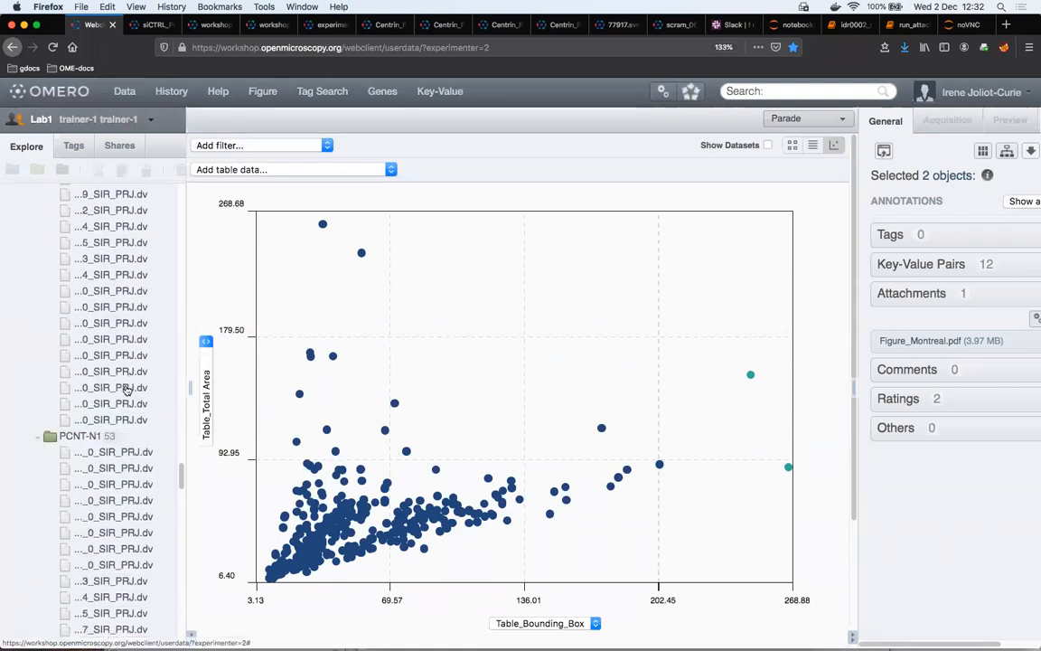
{"action": "scroll", "coordinate": [127, 389], "scroll_direction": "up", "scroll_amount": 5}
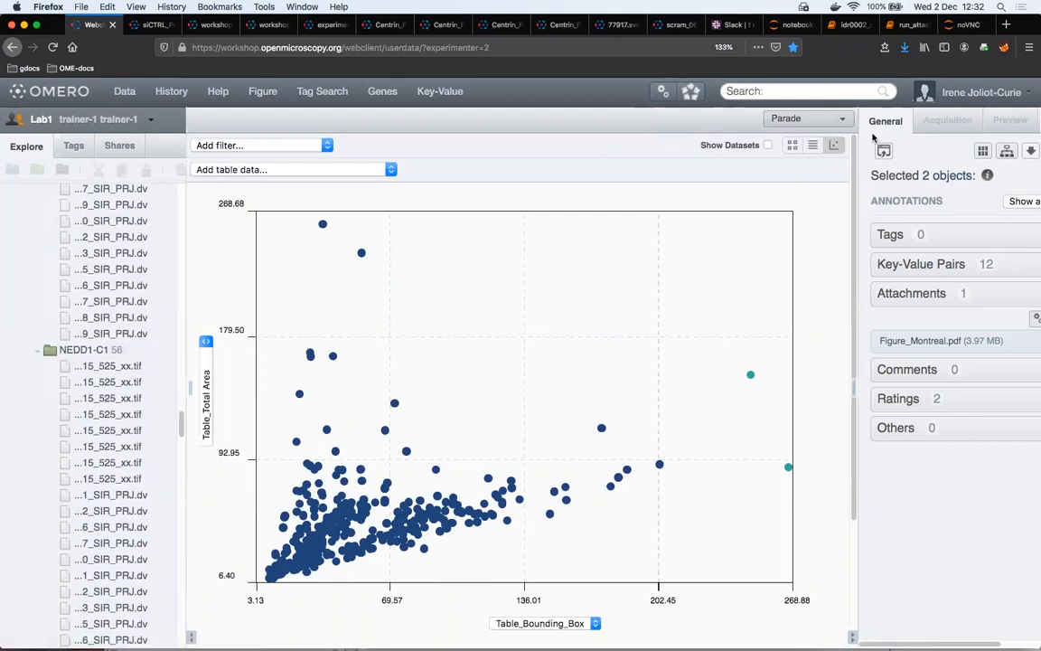
{"action": "left_click", "coordinate": [844, 119]}
{"action": "left_click", "coordinate": [824, 94]}
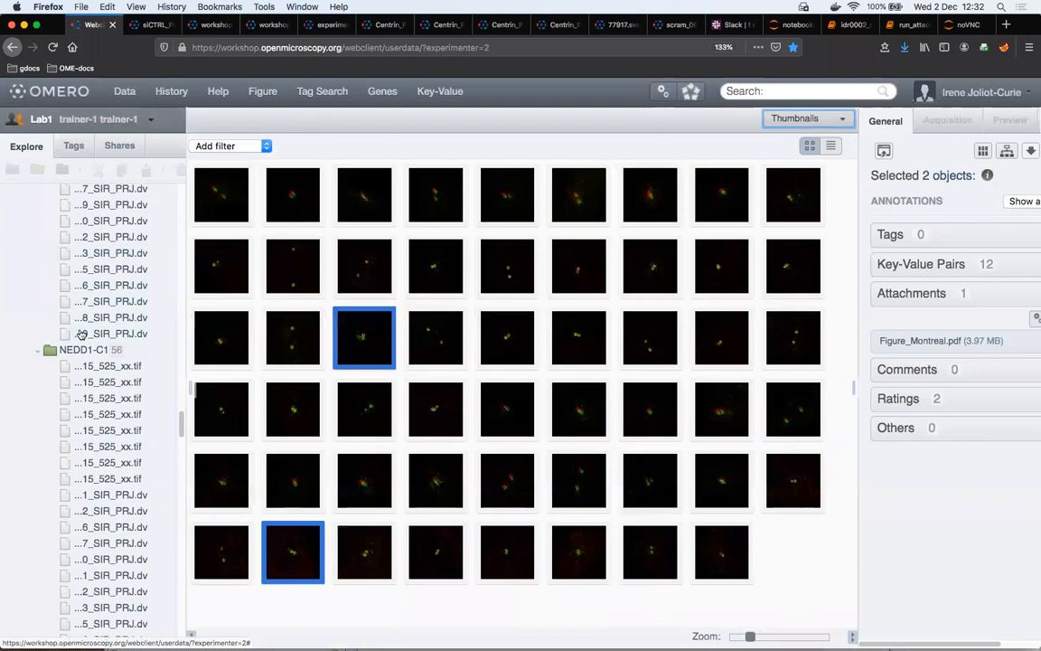
- Collapse the idr0021 project and select the plate plate1_1_013 to view its wells and attachments
{"action": "scroll", "coordinate": [82, 334], "scroll_direction": "up", "scroll_amount": 15}
{"action": "scroll", "coordinate": [79, 335], "scroll_direction": "up", "scroll_amount": 10}
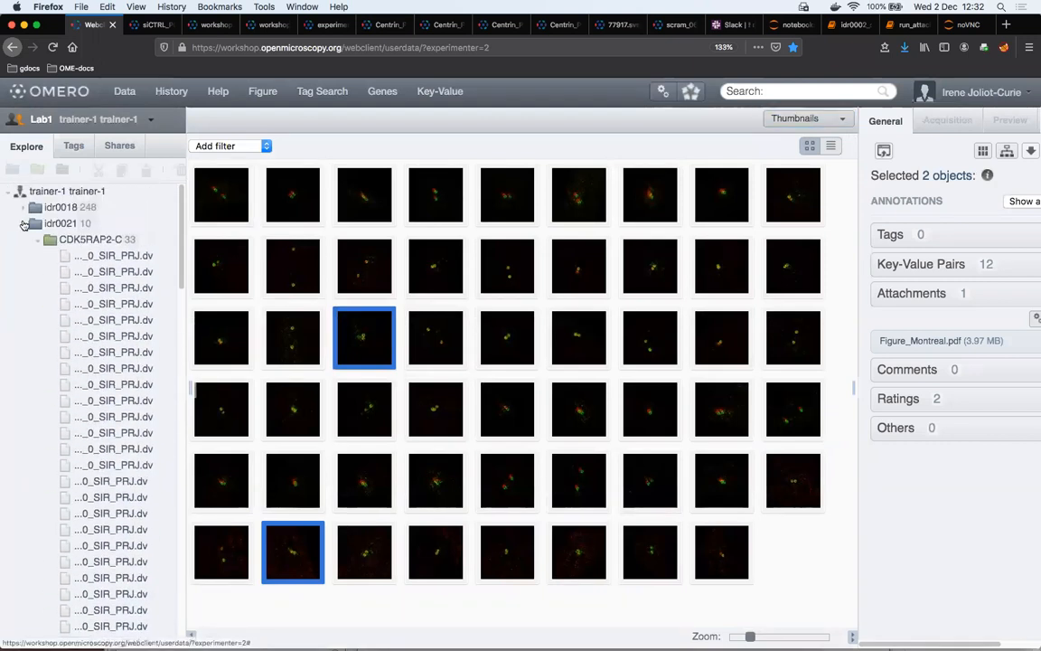
{"action": "left_click", "coordinate": [24, 224]}
{"action": "scroll", "coordinate": [118, 497], "scroll_direction": "down", "scroll_amount": 2}
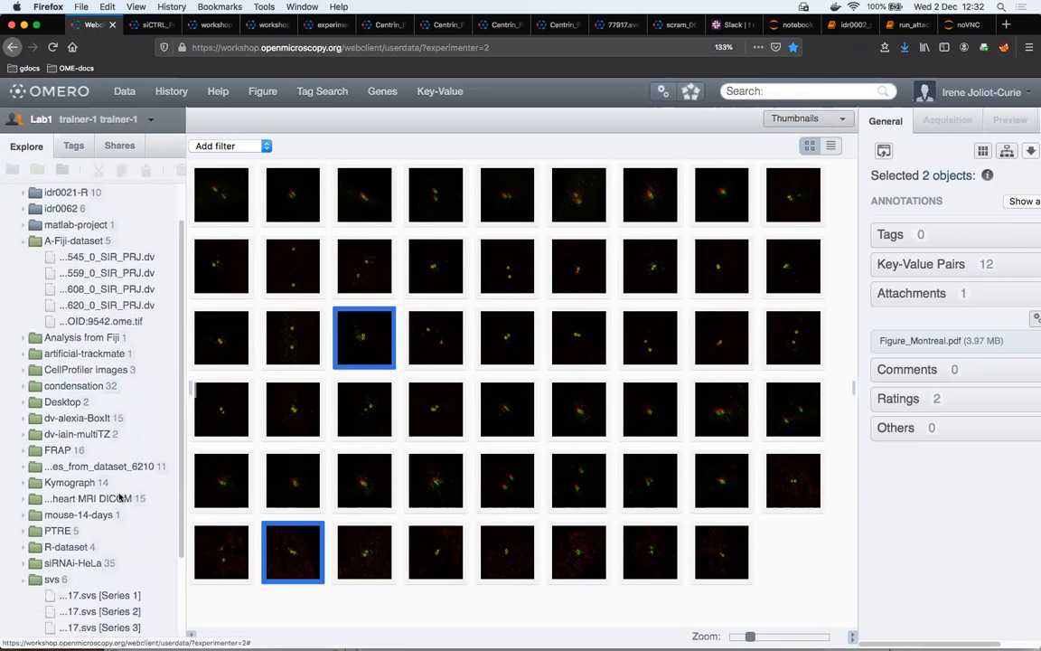
{"action": "scroll", "coordinate": [121, 496], "scroll_direction": "down", "scroll_amount": 5}
{"action": "left_click", "coordinate": [75, 608]}
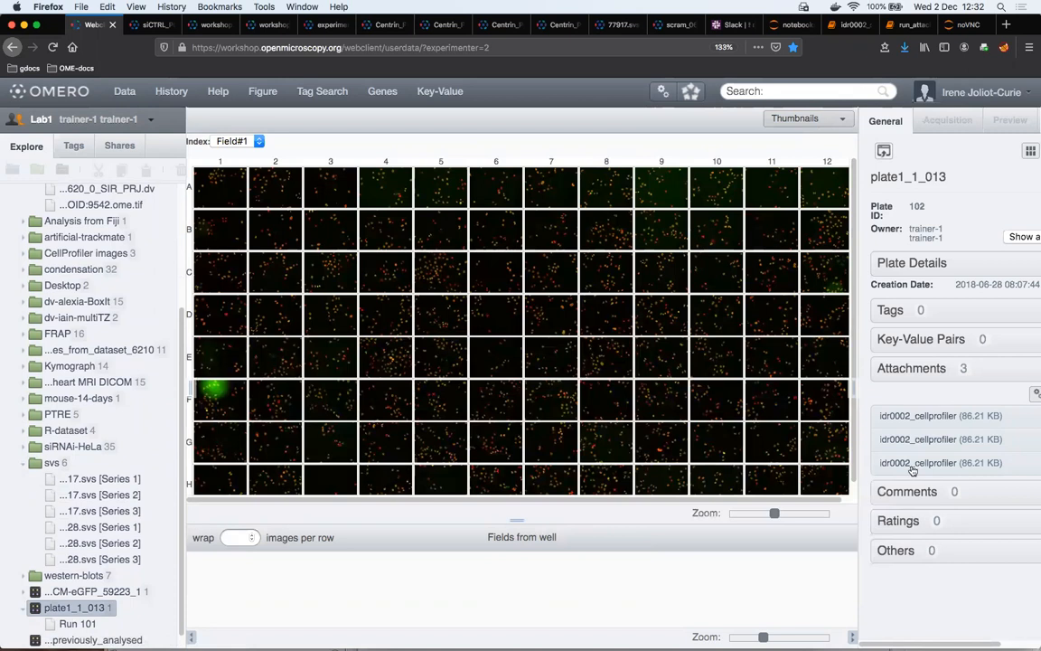
{"action": "scroll", "coordinate": [889, 462], "scroll_direction": "right", "scroll_amount": 2}
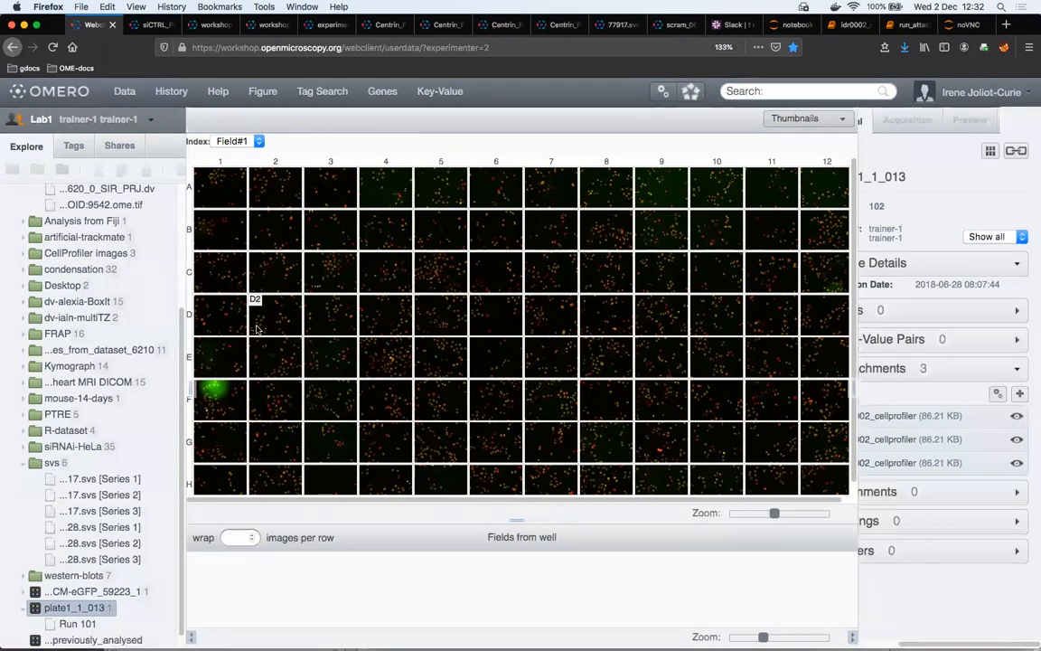
{"action": "scroll", "coordinate": [291, 339], "scroll_direction": "down", "scroll_amount": 1}
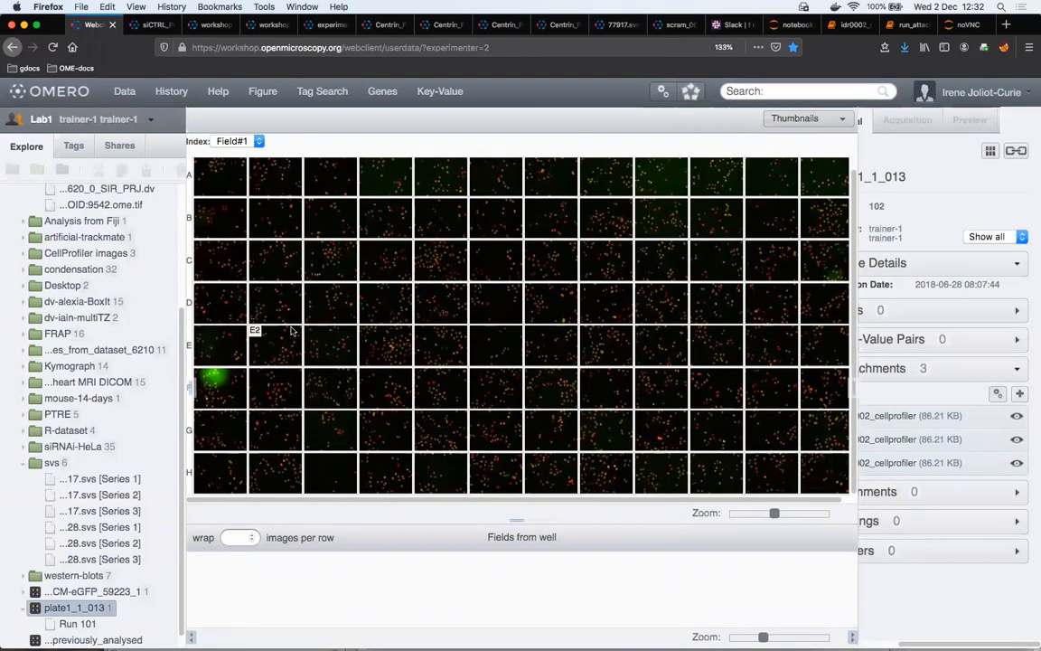
{"action": "scroll", "coordinate": [515, 600], "scroll_direction": "up", "scroll_amount": 1}
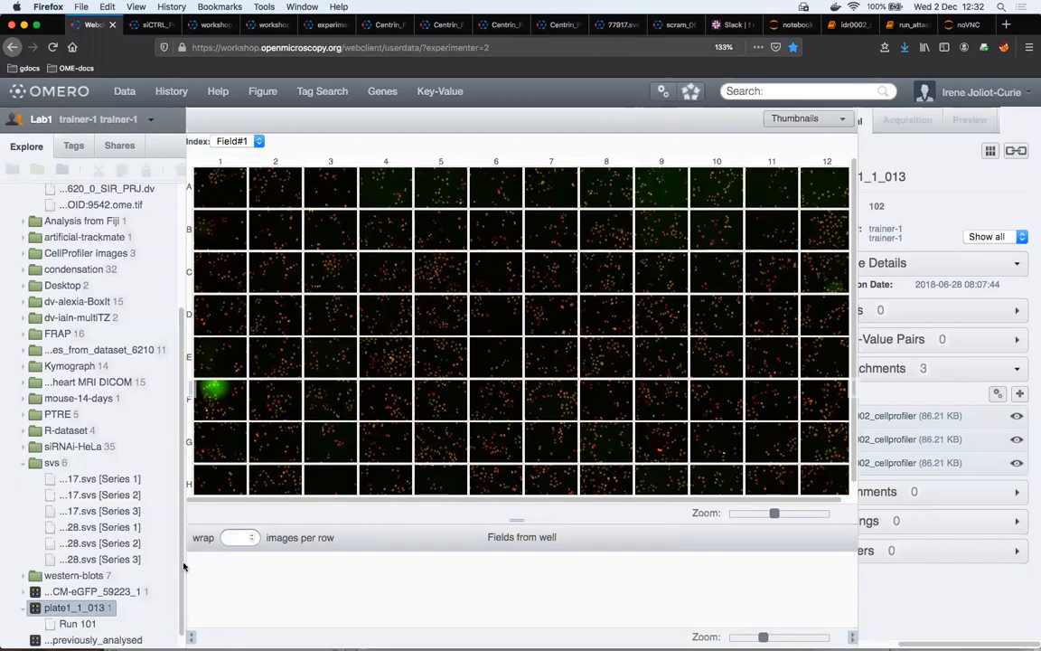
{"action": "scroll", "coordinate": [124, 612], "scroll_direction": "down", "scroll_amount": 1}
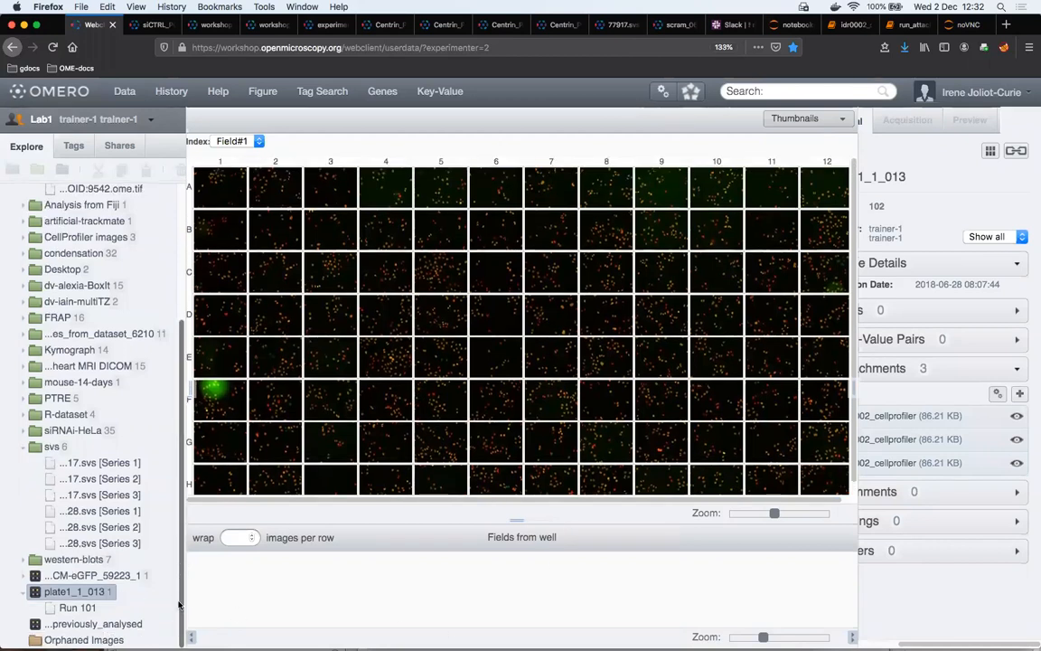
- View the idr0002_cellprofiler table attached to plate1_1_013_previously_analysed, and return to the webclient
{"action": "left_click", "coordinate": [89, 623]}
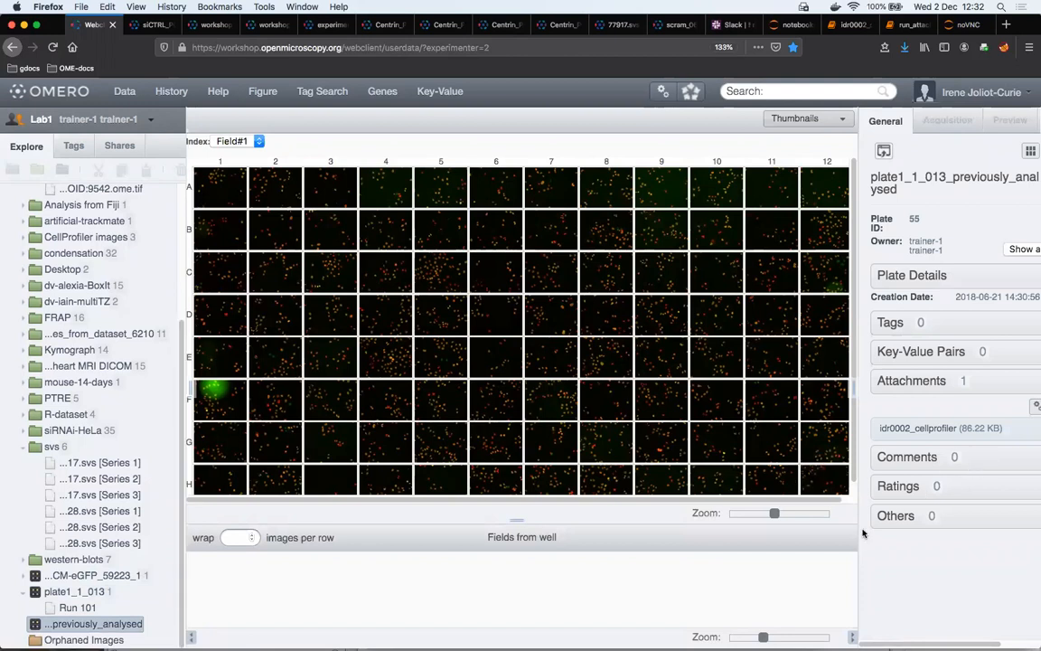
{"action": "scroll", "coordinate": [1015, 432], "scroll_direction": "right", "scroll_amount": 3}
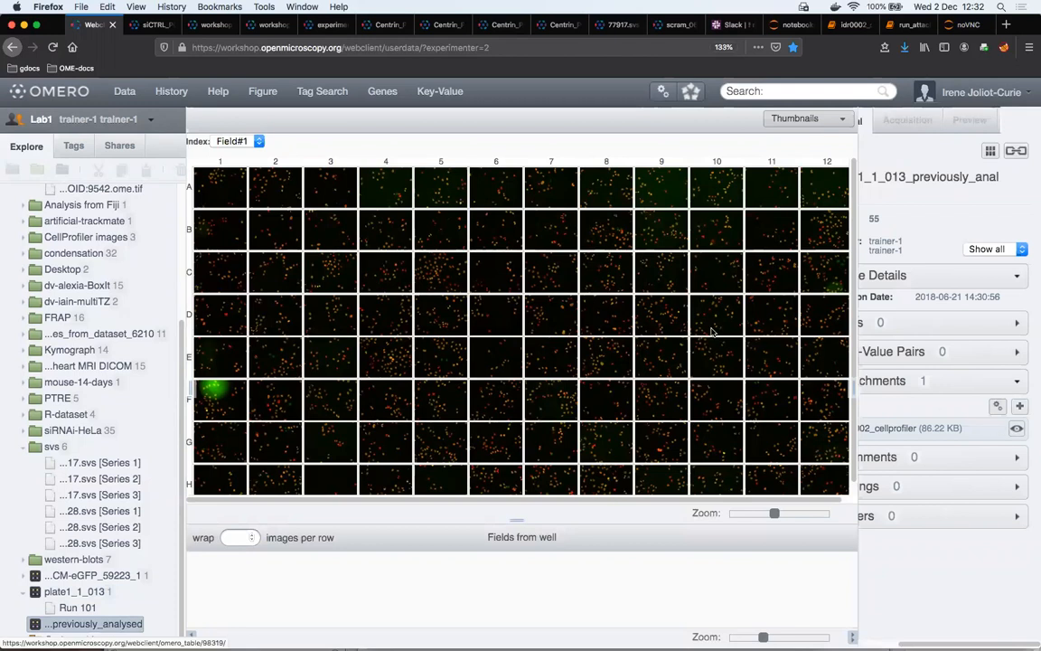
{"action": "left_click", "coordinate": [1016, 431]}
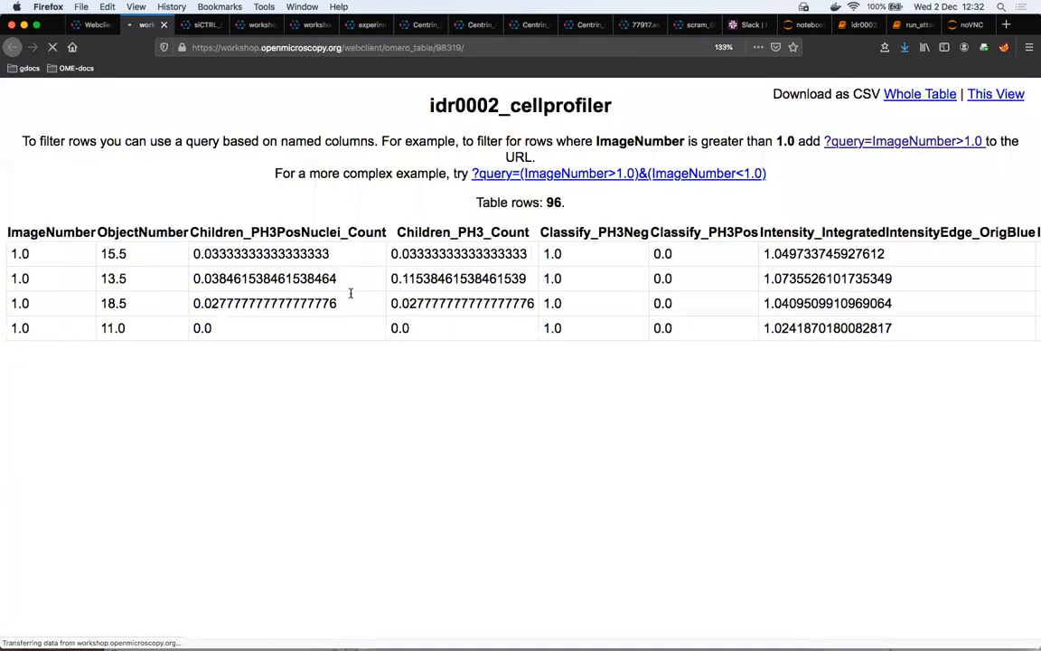
{"action": "left_click", "coordinate": [96, 25]}
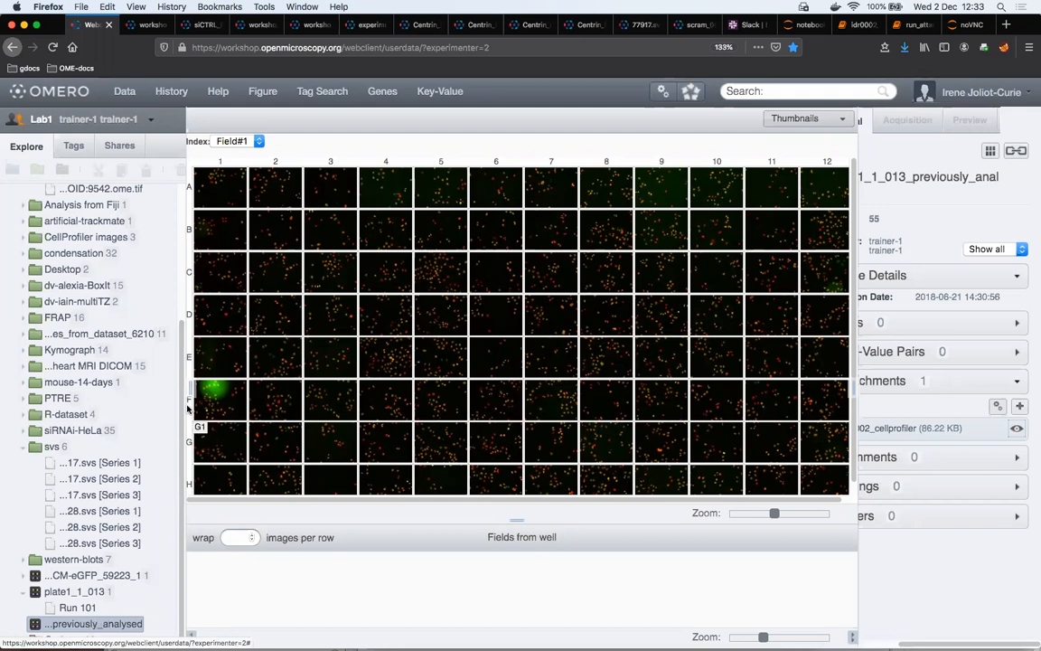
- Widen the data tree and shrink the well thumbnails to fit all 12 plate columns, and switch the view to Parade
{"action": "left_click_drag", "start_coordinate": [188, 393], "coordinate": [309, 398]}
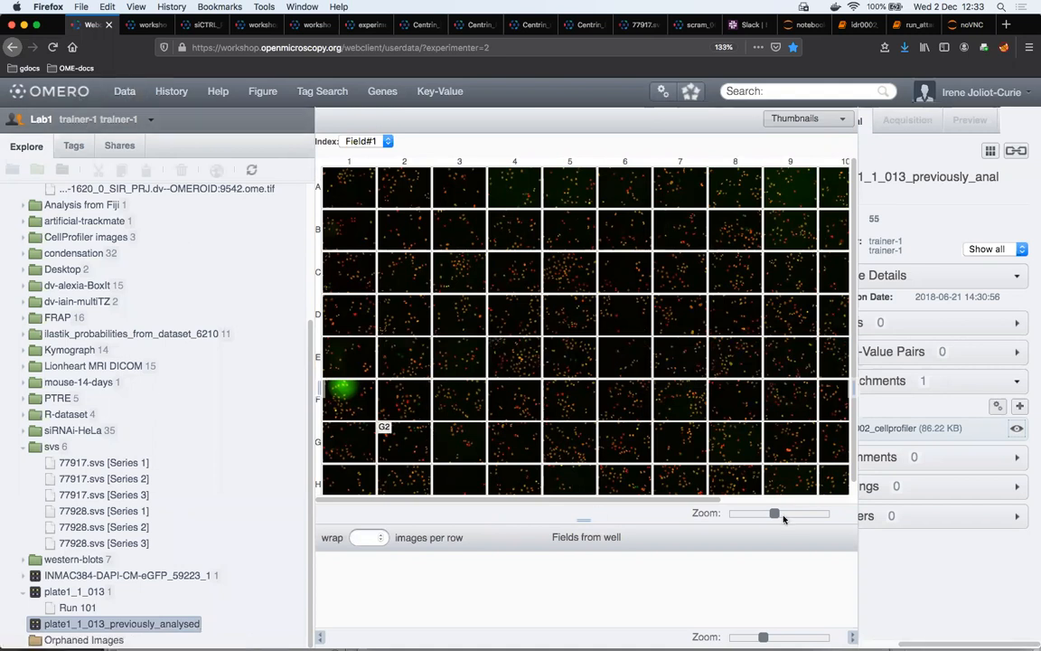
{"action": "left_click_drag", "start_coordinate": [774, 515], "coordinate": [759, 513]}
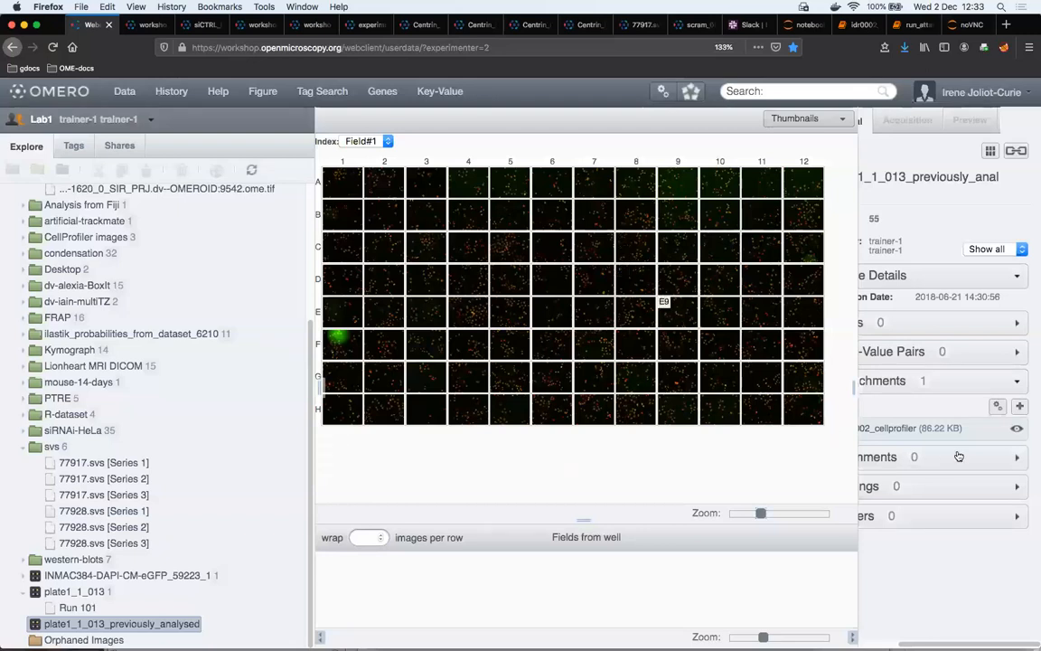
{"action": "mouse_move", "coordinate": [904, 428]}
{"action": "left_click", "coordinate": [824, 118]}
{"action": "left_click", "coordinate": [825, 140]}
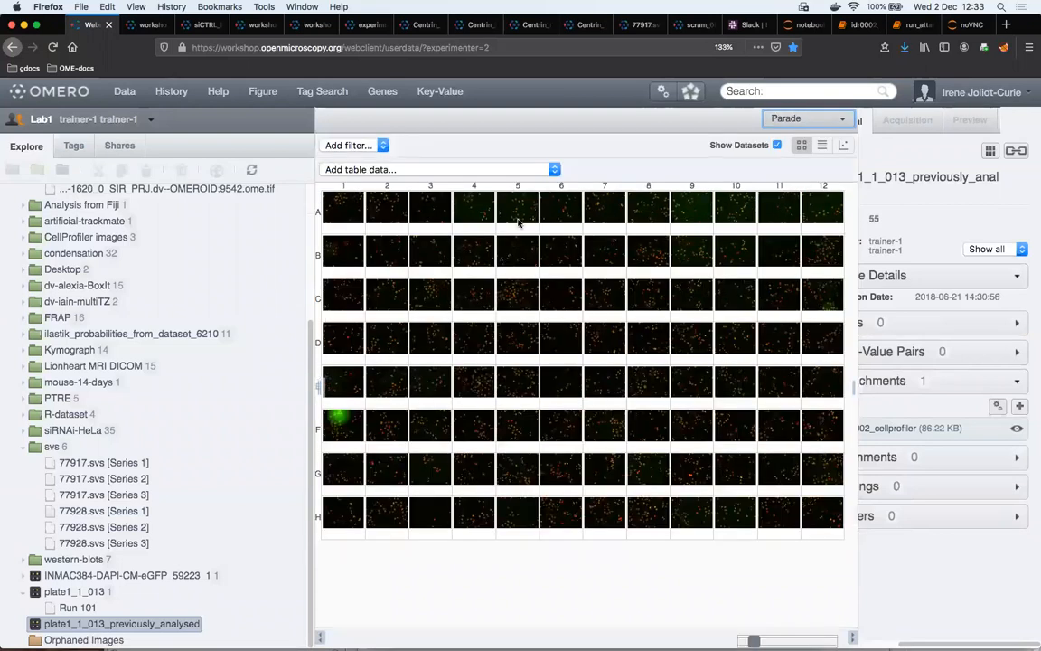
- Filter the plate's wells by table data, keeping only those with a Cell_Count greater than 33
{"action": "left_click", "coordinate": [383, 145]}
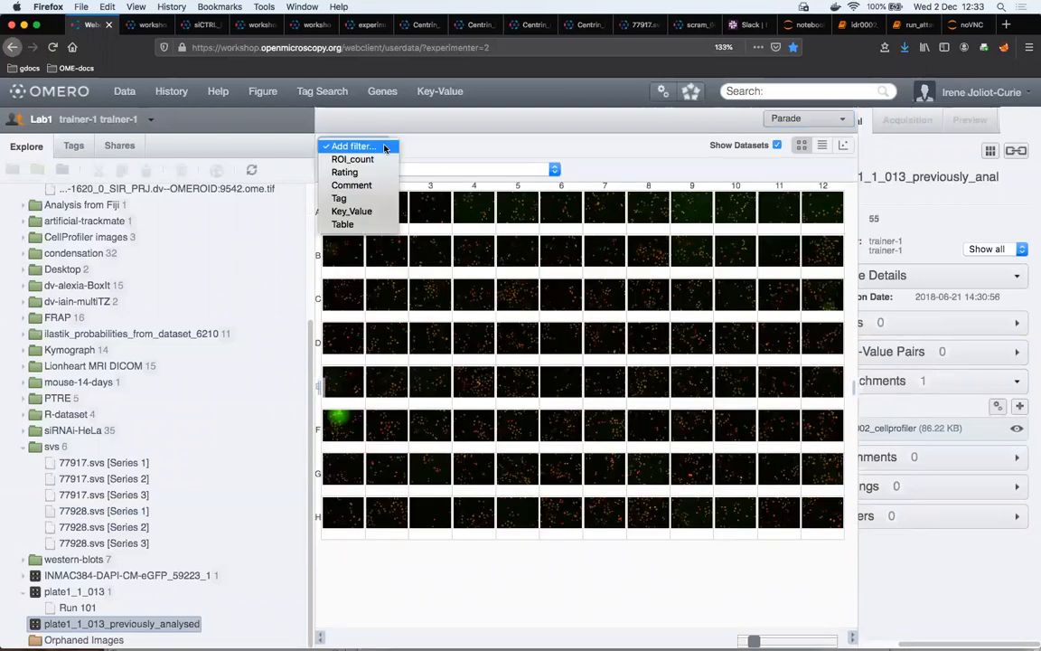
{"action": "left_click", "coordinate": [367, 225]}
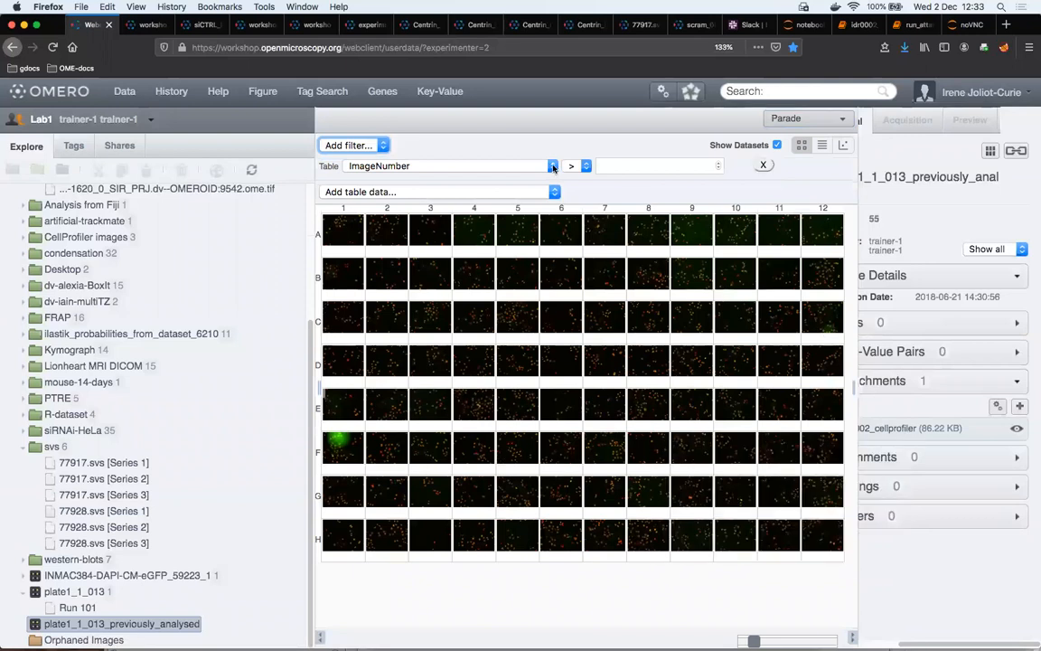
{"action": "left_click", "coordinate": [552, 169]}
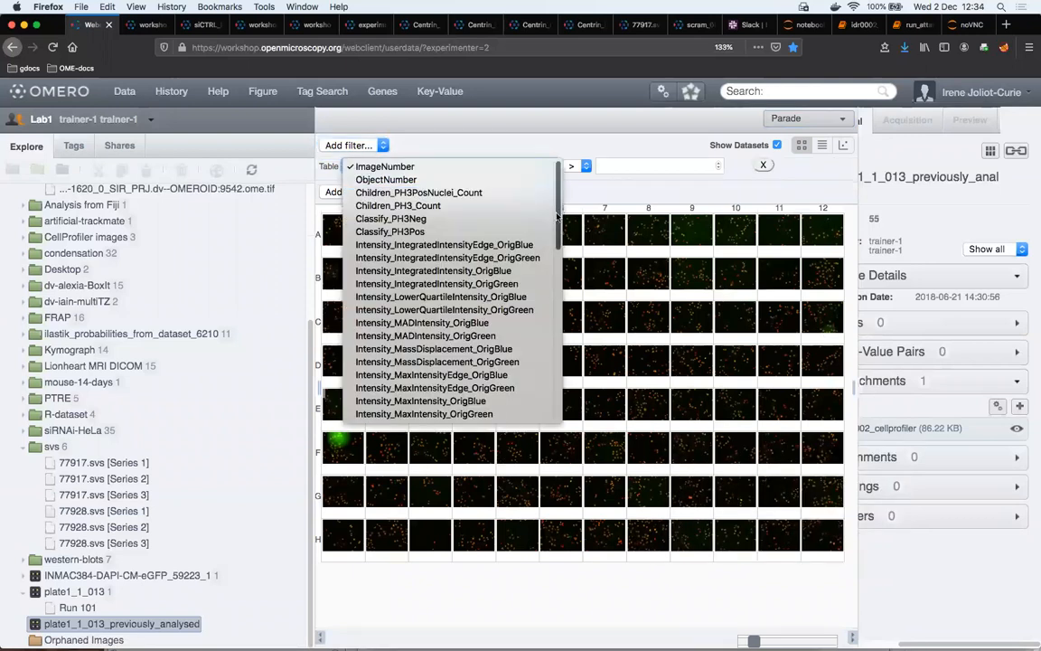
{"action": "scroll", "coordinate": [539, 349], "scroll_direction": "down", "scroll_amount": 5}
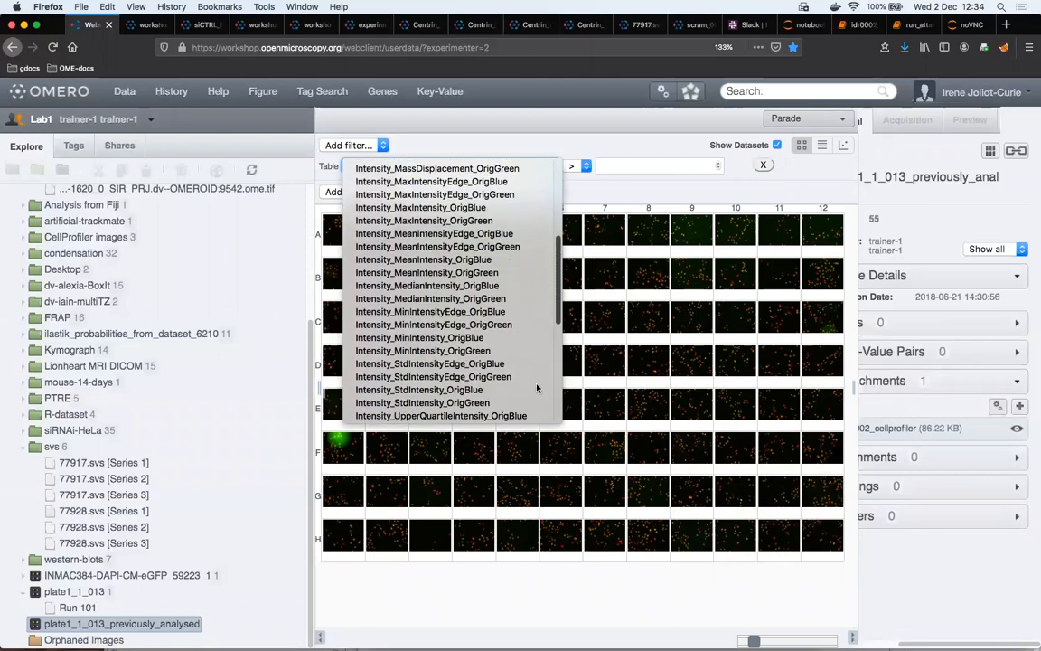
{"action": "scroll", "coordinate": [537, 388], "scroll_direction": "down", "scroll_amount": 4}
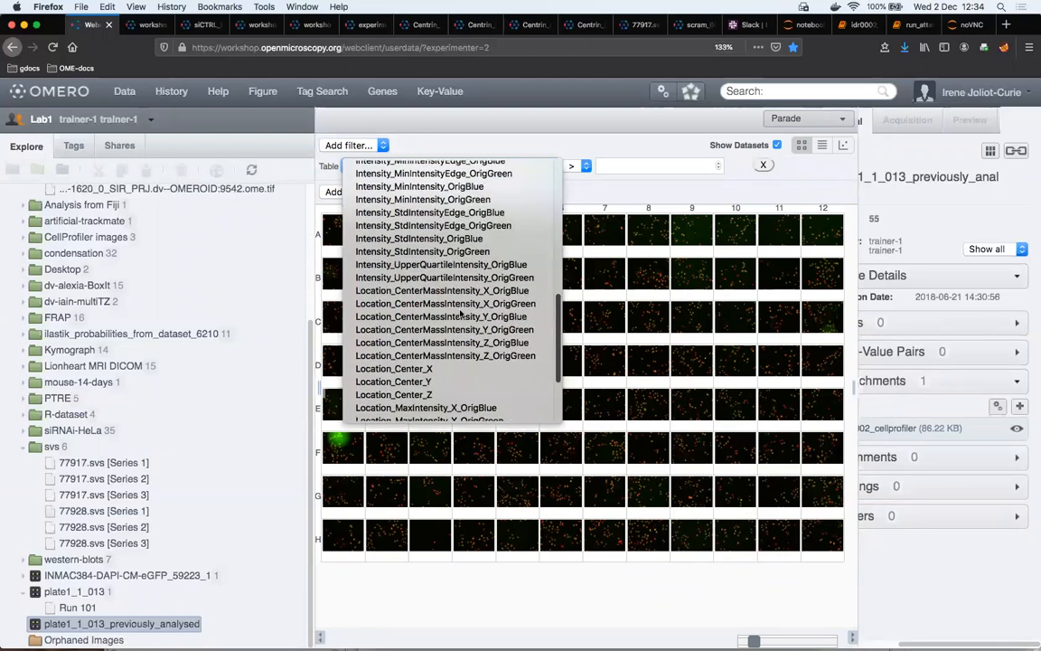
{"action": "scroll", "coordinate": [458, 314], "scroll_direction": "down", "scroll_amount": 3}
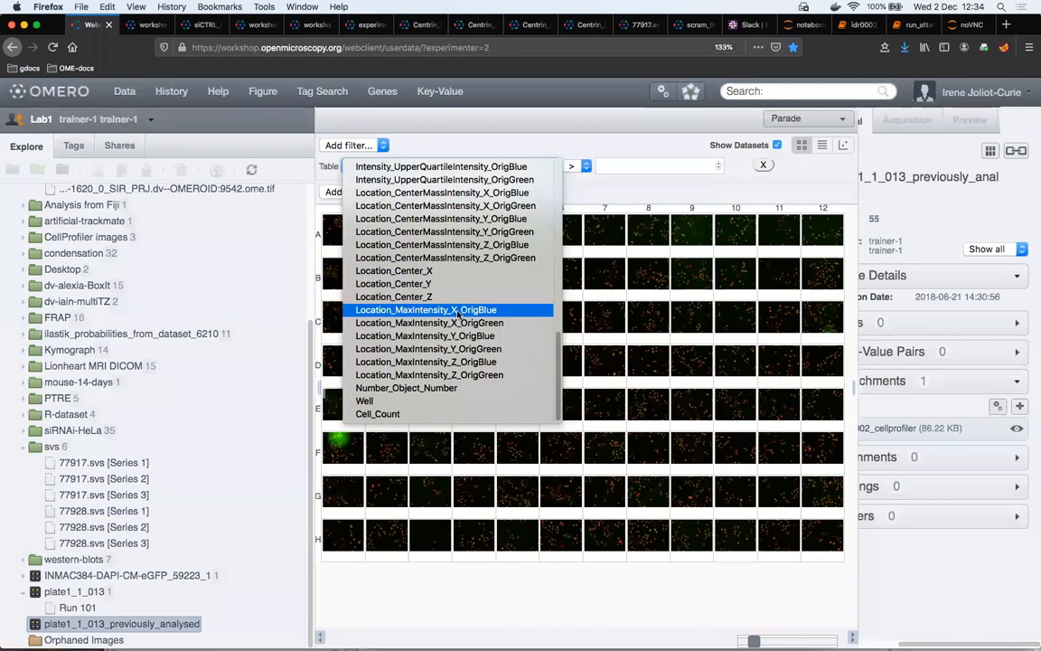
{"action": "left_click", "coordinate": [427, 417]}
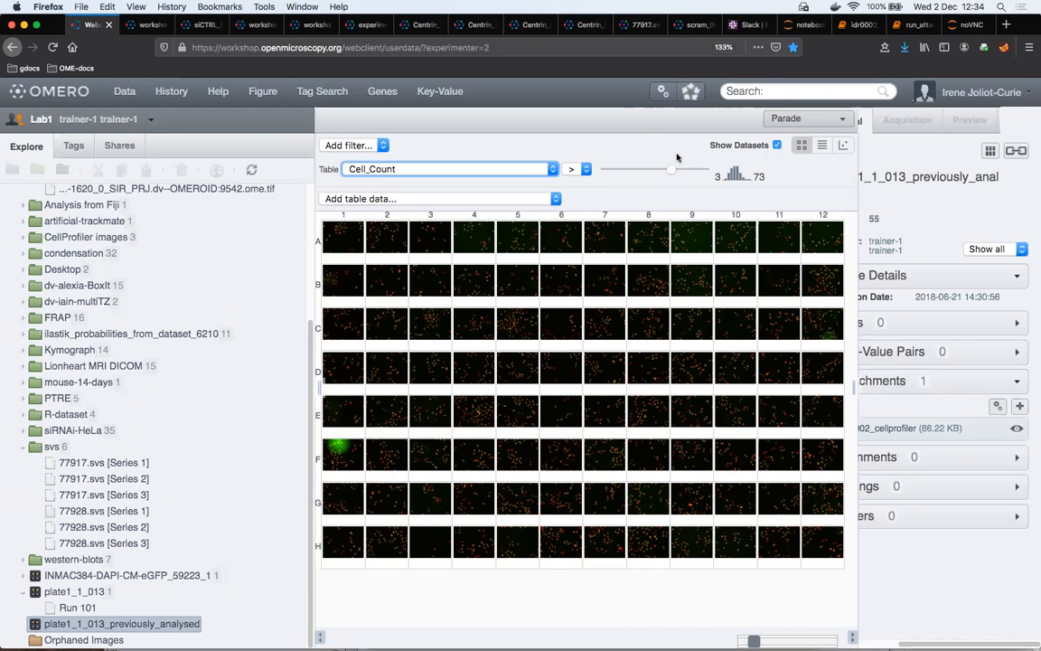
{"action": "mouse_move", "coordinate": [670, 172]}
{"action": "left_mouse_down"}
{"action": "mouse_move", "coordinate": [637, 172]}
{"action": "mouse_move", "coordinate": [654, 173]}
{"action": "left_mouse_up"}
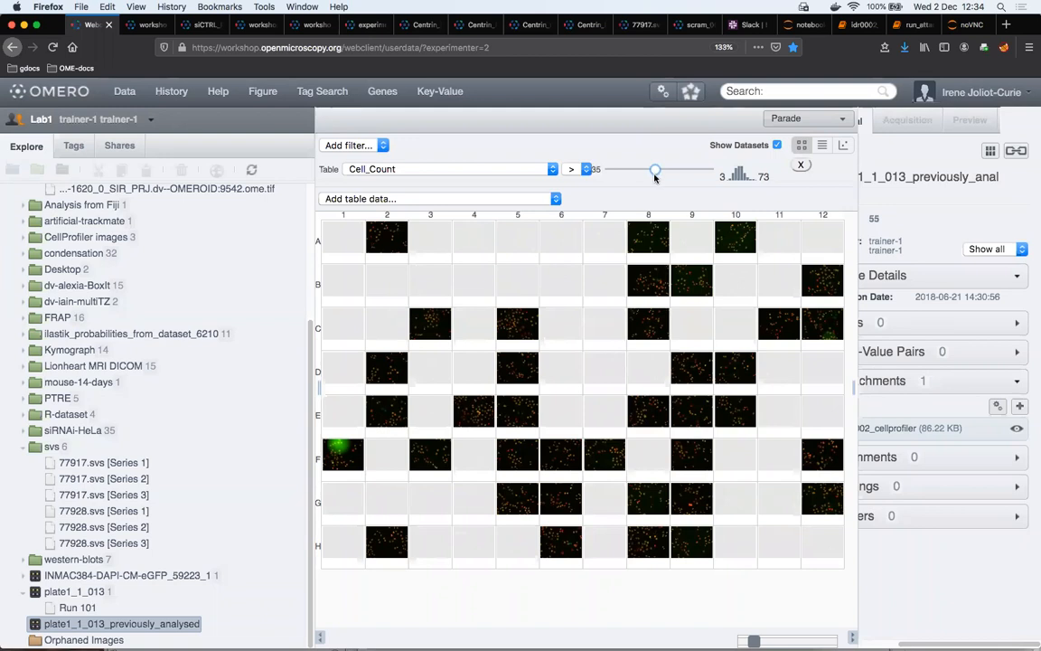
{"action": "mouse_move", "coordinate": [655, 172]}
{"action": "left_mouse_down"}
{"action": "mouse_move", "coordinate": [667, 170]}
{"action": "mouse_move", "coordinate": [607, 169]}
{"action": "mouse_move", "coordinate": [652, 170]}
{"action": "left_mouse_up"}
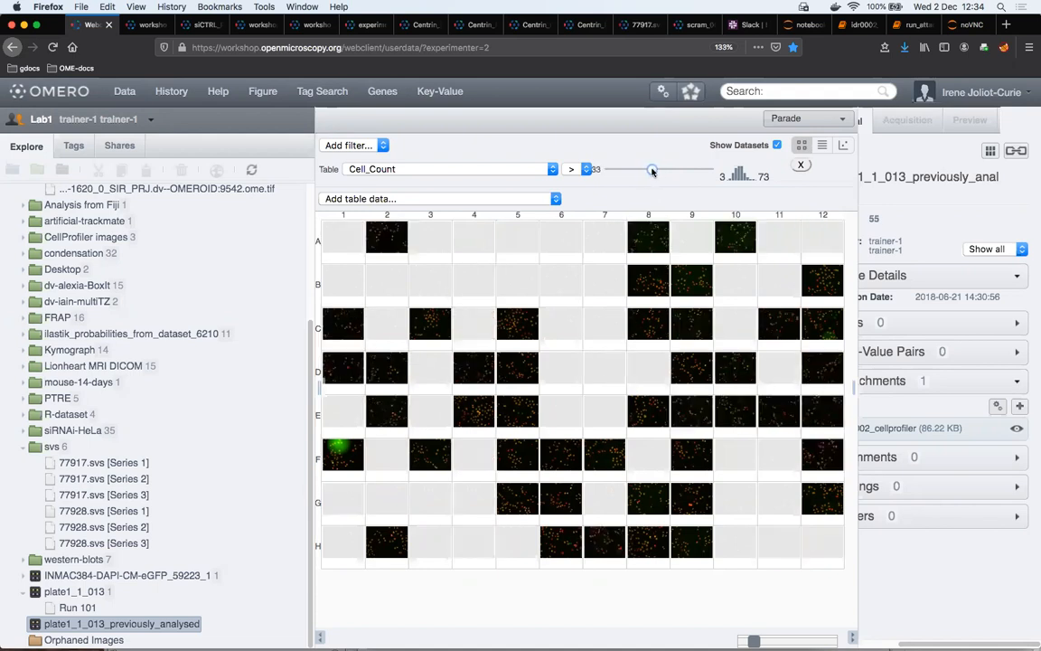
- Add a second table filter for Cell_Count less than 46, lower its limit to 39, and remove that filter
{"action": "left_click", "coordinate": [382, 146]}
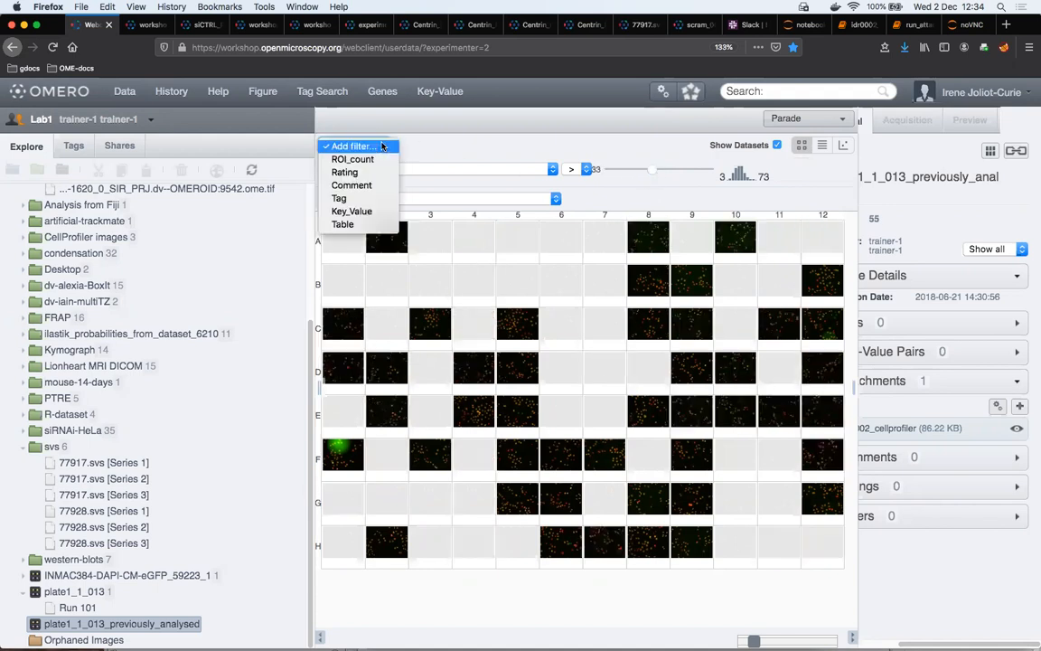
{"action": "left_click", "coordinate": [367, 223]}
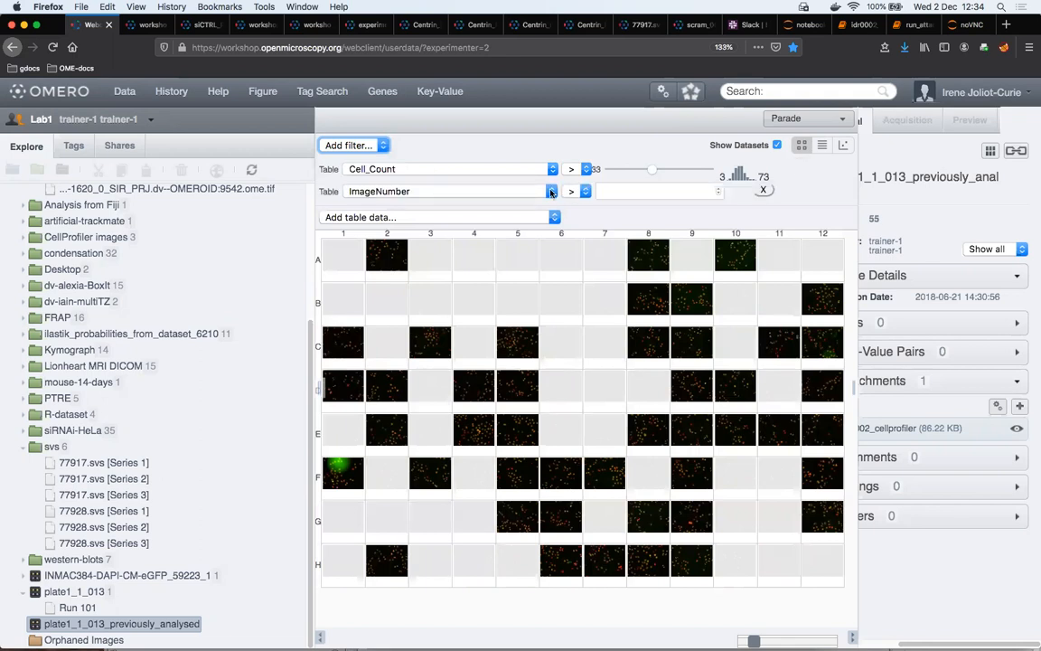
{"action": "left_click", "coordinate": [546, 192]}
{"action": "scroll", "coordinate": [515, 280], "scroll_direction": "down", "scroll_amount": 15}
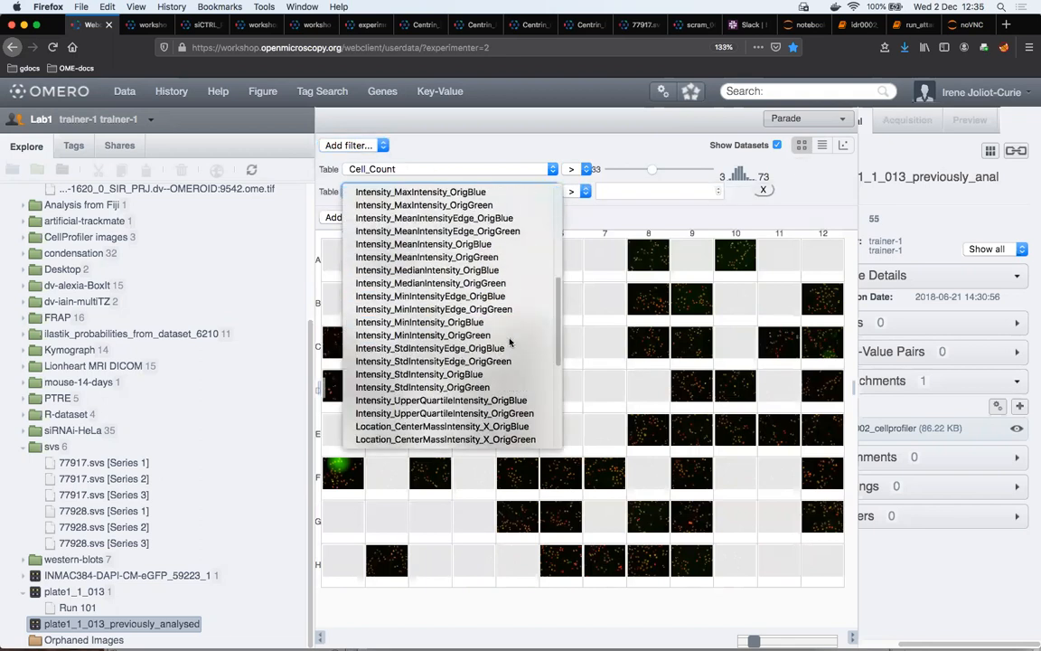
{"action": "left_click", "coordinate": [458, 439]}
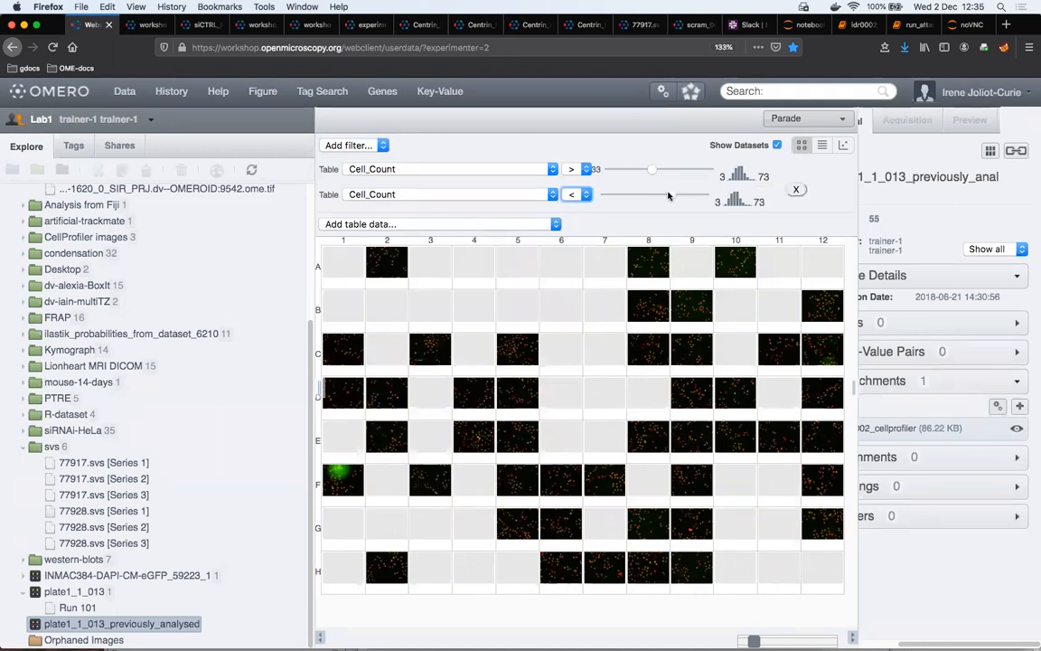
{"action": "left_click_drag", "start_coordinate": [667, 195], "coordinate": [669, 195]}
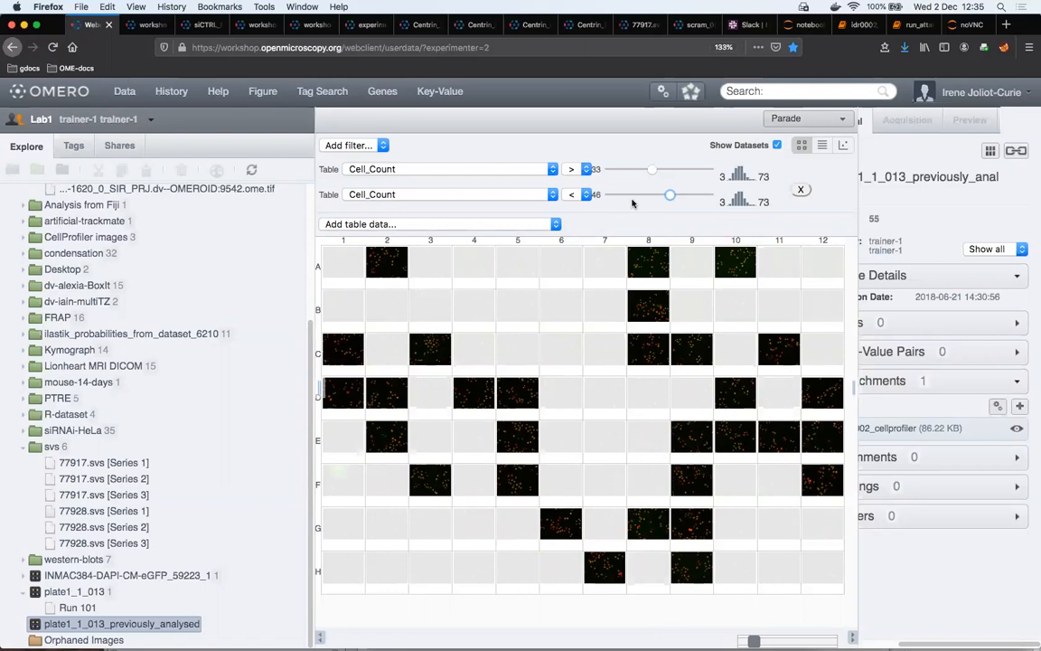
{"action": "left_click_drag", "start_coordinate": [671, 196], "coordinate": [660, 195]}
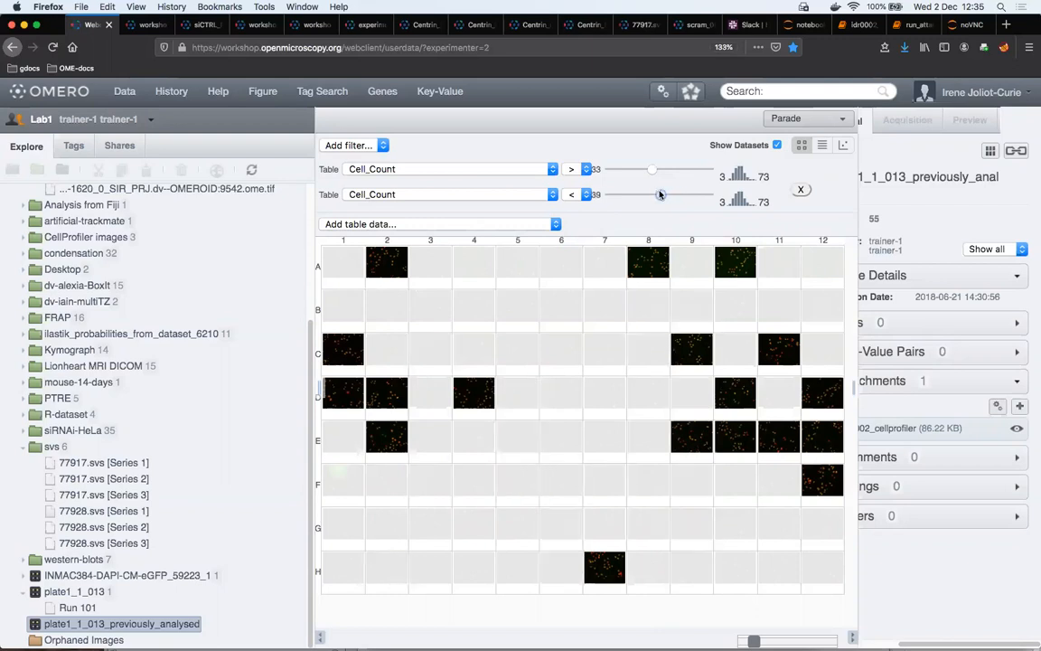
{"action": "left_click", "coordinate": [800, 192]}
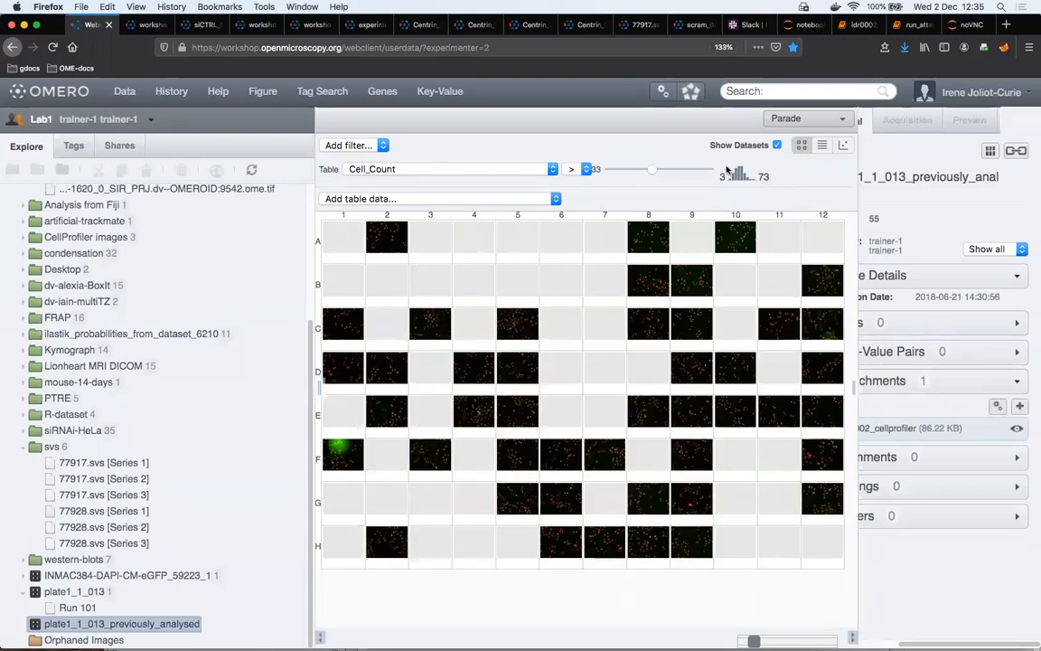
- Change the Cell_Count filter's comparison from greater than to equal, and select the matching well D7
{"action": "left_click", "coordinate": [586, 169]}
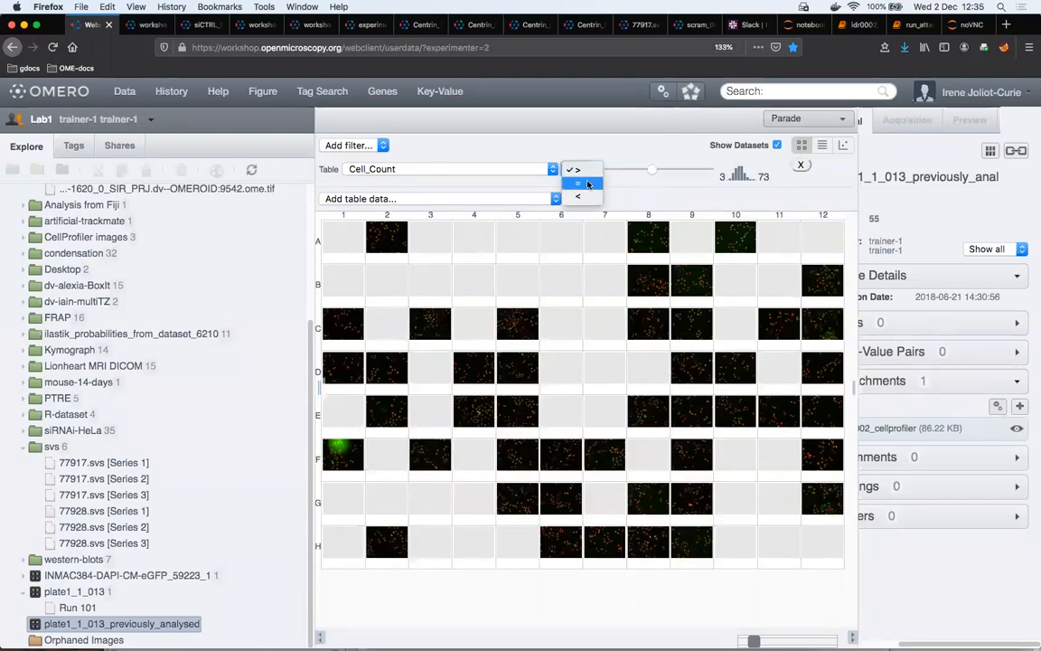
{"action": "left_click", "coordinate": [587, 184]}
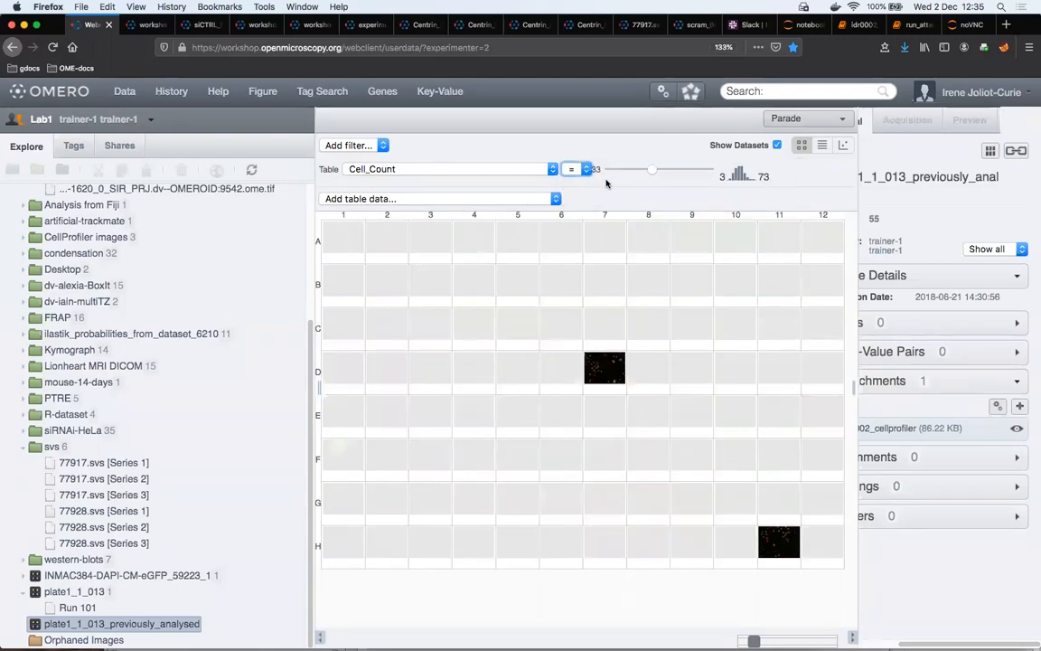
{"action": "left_click", "coordinate": [605, 374]}
- Widen the details pane and check well D7's table values down to its Cell_Count, and collapse them again
{"action": "left_click_drag", "start_coordinate": [850, 388], "coordinate": [769, 389]}
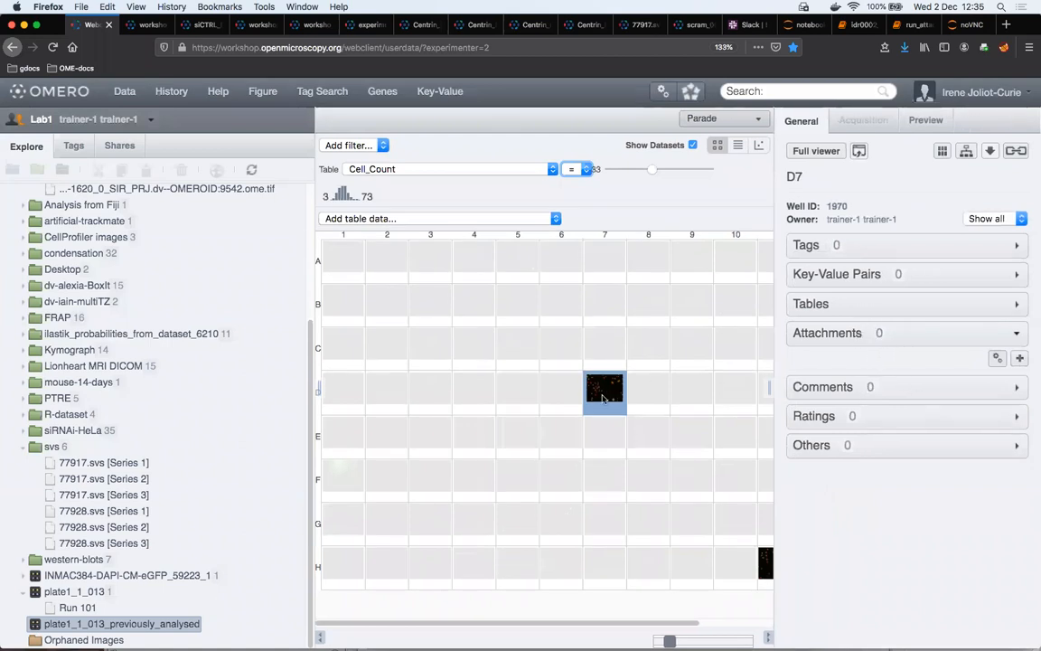
{"action": "left_click", "coordinate": [852, 311]}
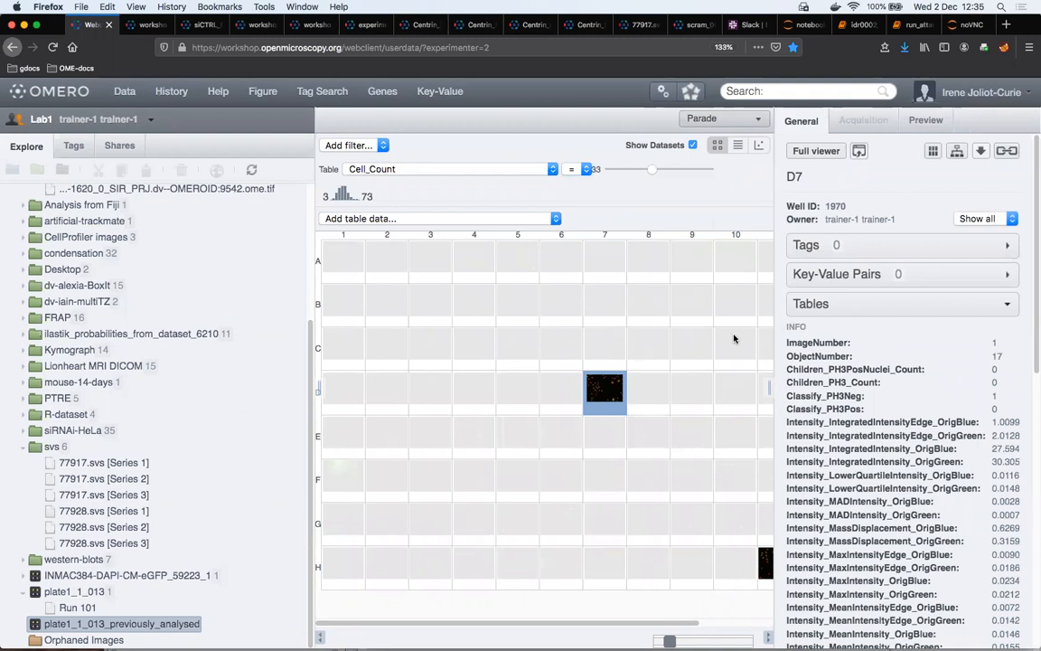
{"action": "scroll", "coordinate": [922, 372], "scroll_direction": "down", "scroll_amount": 5}
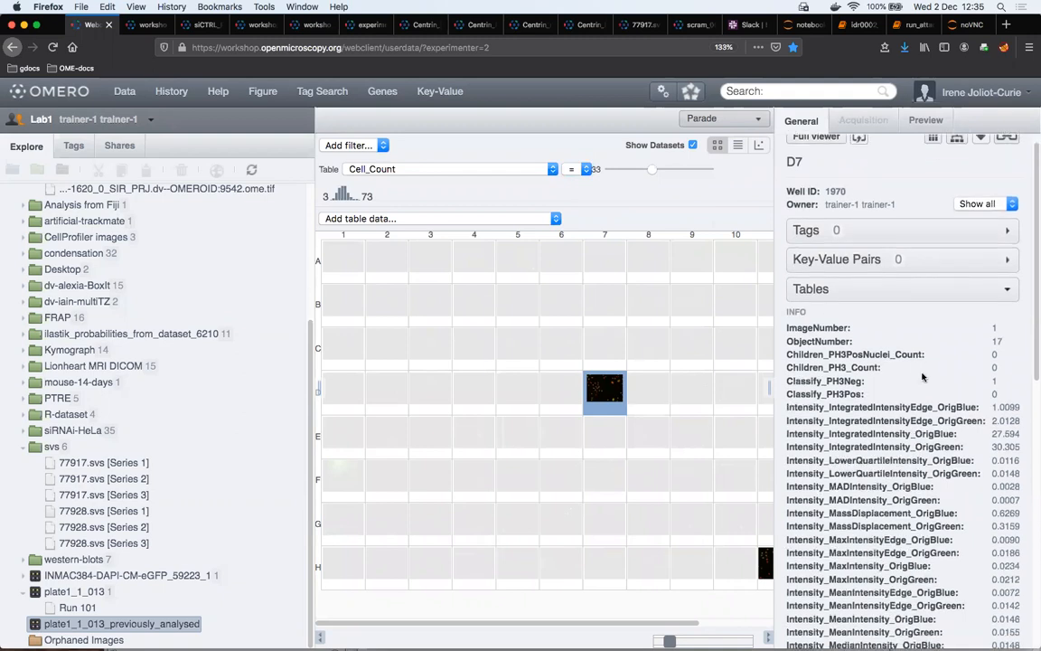
{"action": "scroll", "coordinate": [922, 374], "scroll_direction": "down", "scroll_amount": 6}
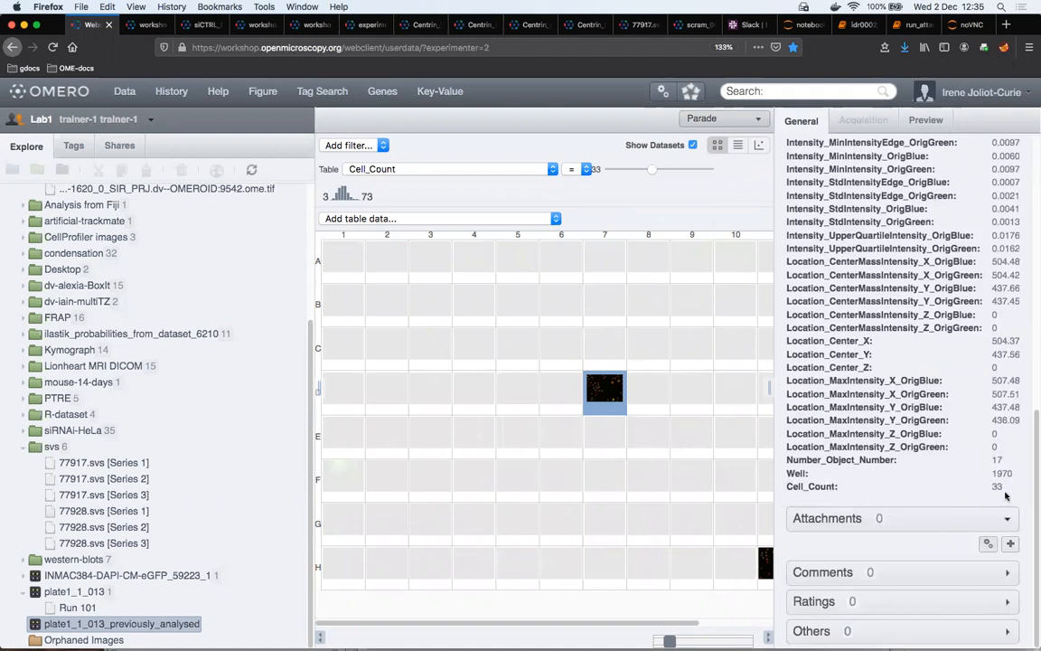
{"action": "double_click", "coordinate": [997, 487]}
{"action": "scroll", "coordinate": [826, 433], "scroll_direction": "up", "scroll_amount": 6}
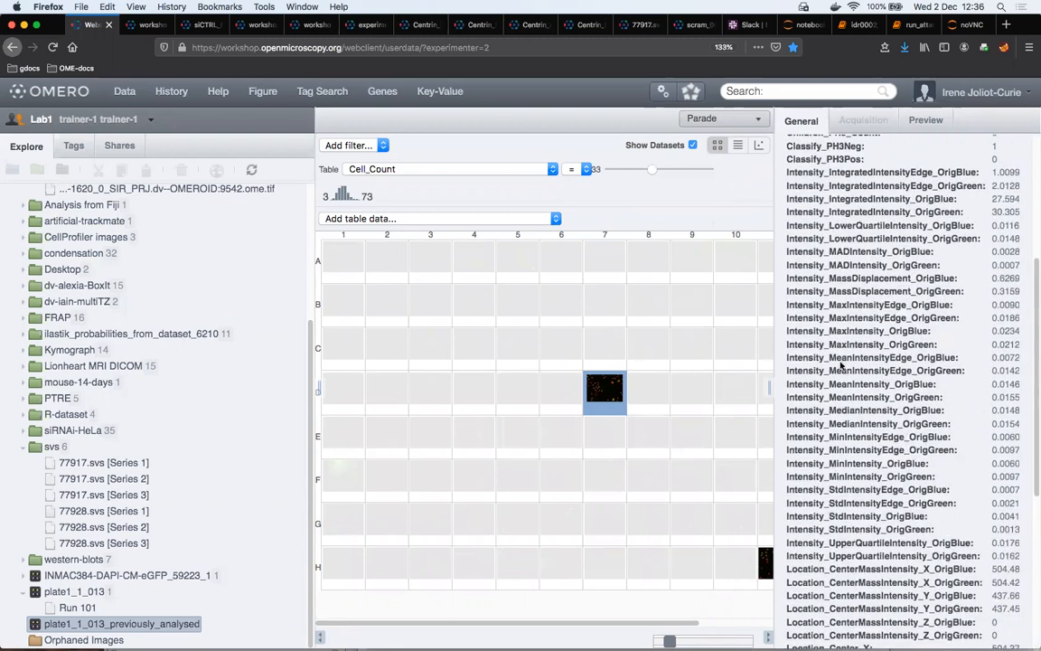
{"action": "scroll", "coordinate": [840, 363], "scroll_direction": "up", "scroll_amount": 5}
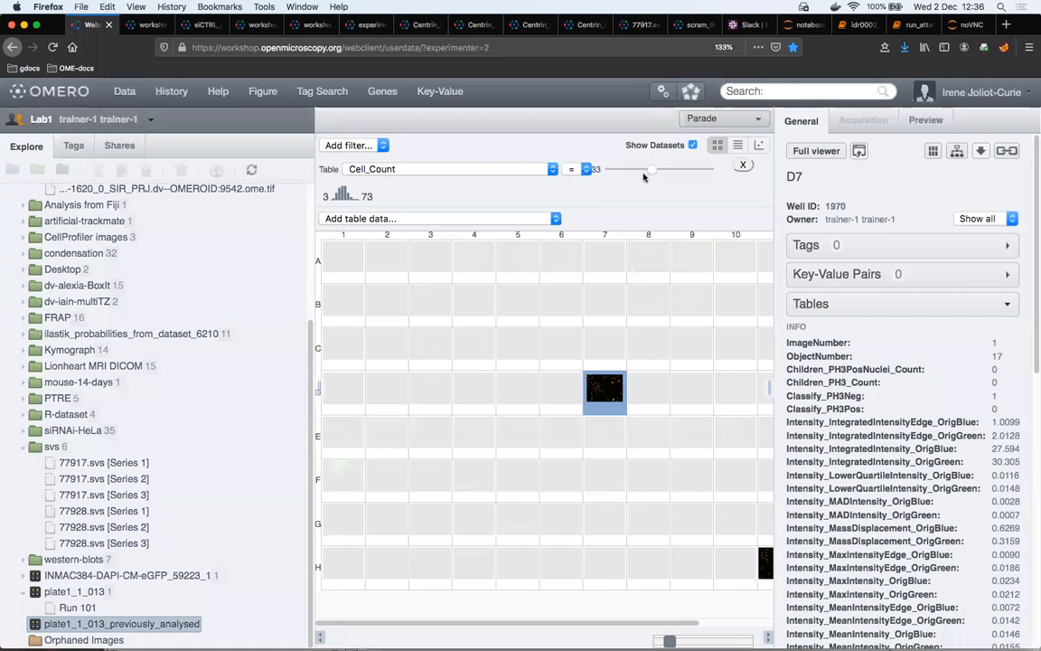
{"action": "left_click", "coordinate": [852, 306]}
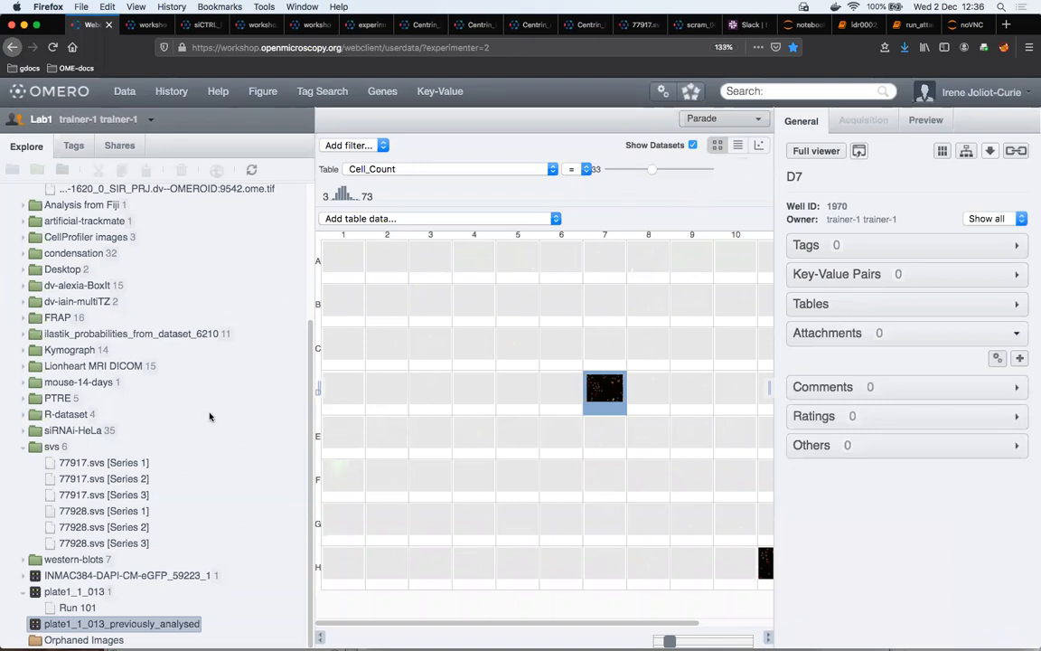
- Go back to the projects at the beginning of the data tree
{"action": "scroll", "coordinate": [210, 417], "scroll_direction": "up", "scroll_amount": 5}
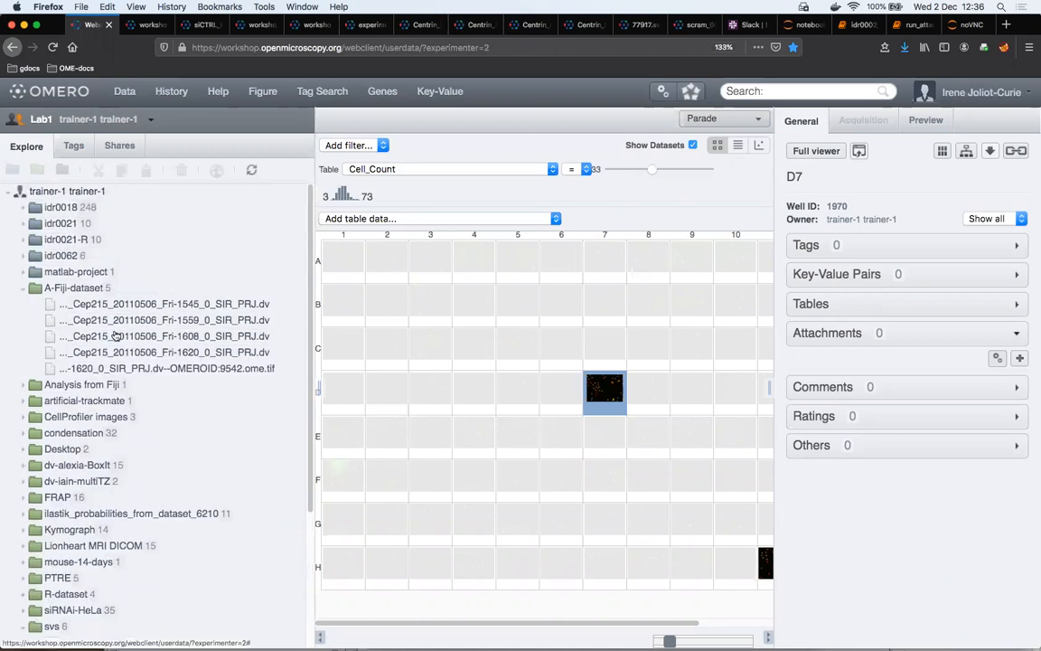